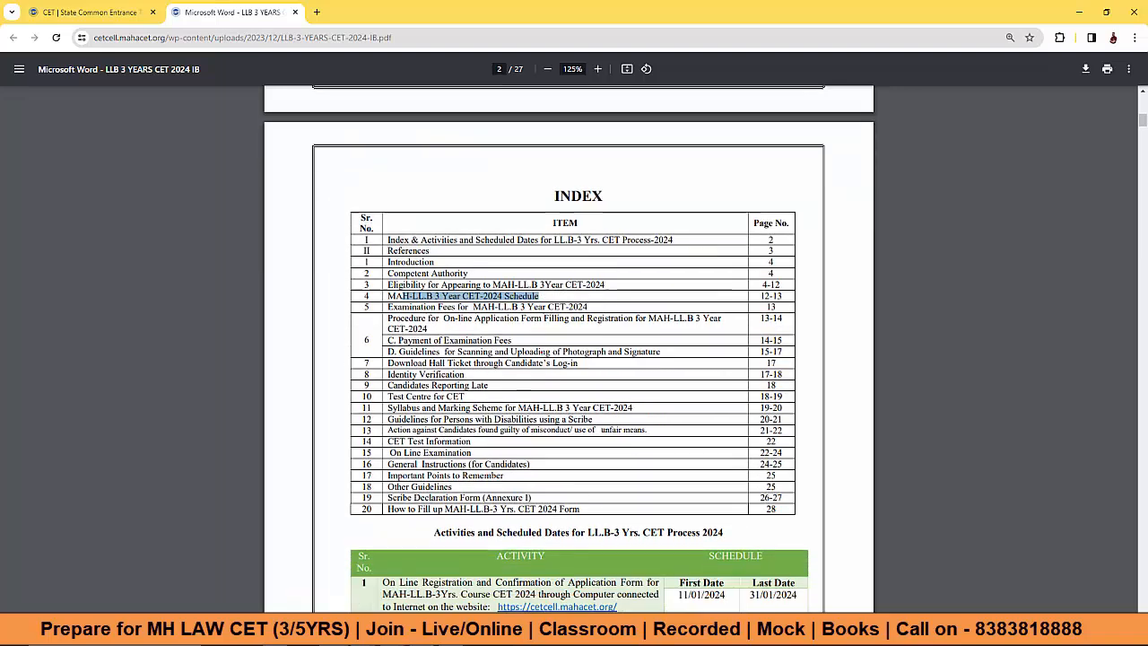
Step: Highlight the brochure's schedule, including the registration dates and the 12/03/2024 tentative exam date
left_click_drag(403, 371, 461, 372)
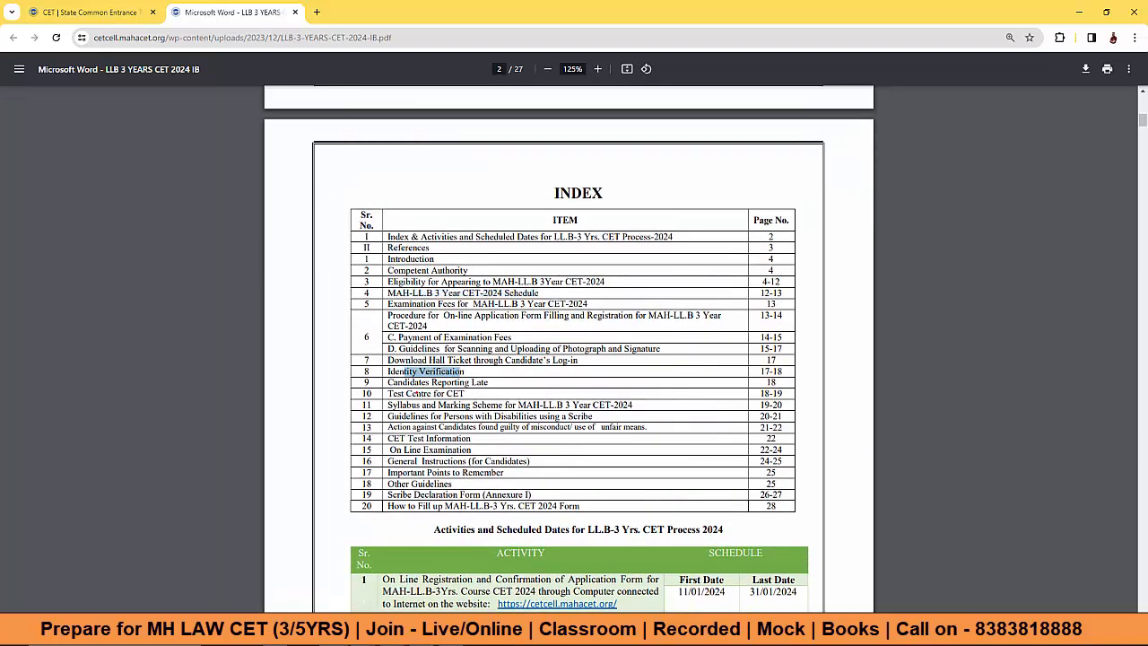
left_click_drag(387, 404, 632, 404)
scroll(667, 340, "down", 1)
scroll(666, 340, "down", 3)
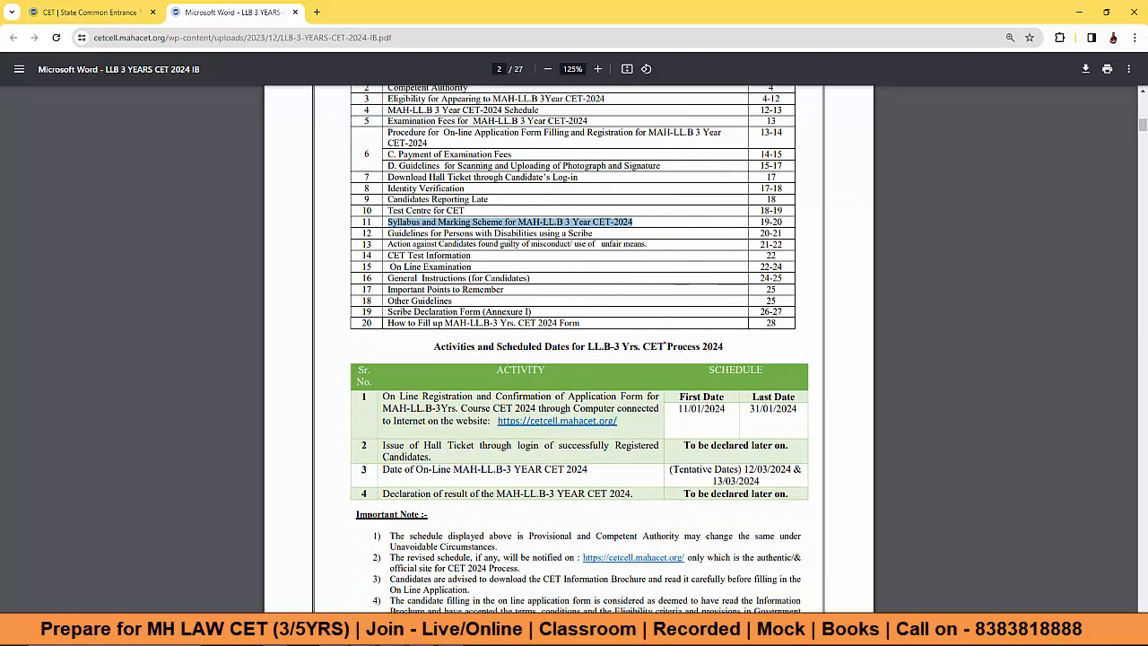
scroll(665, 343, "down", 3)
left_click_drag(679, 293, 799, 294)
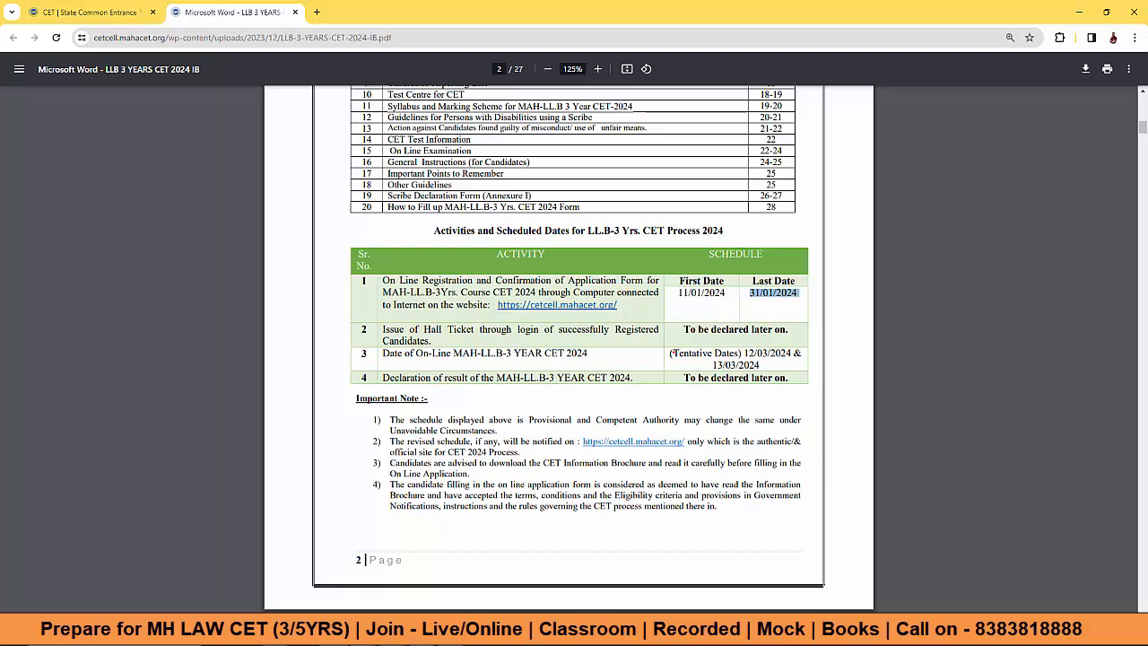
left_click_drag(669, 354, 782, 353)
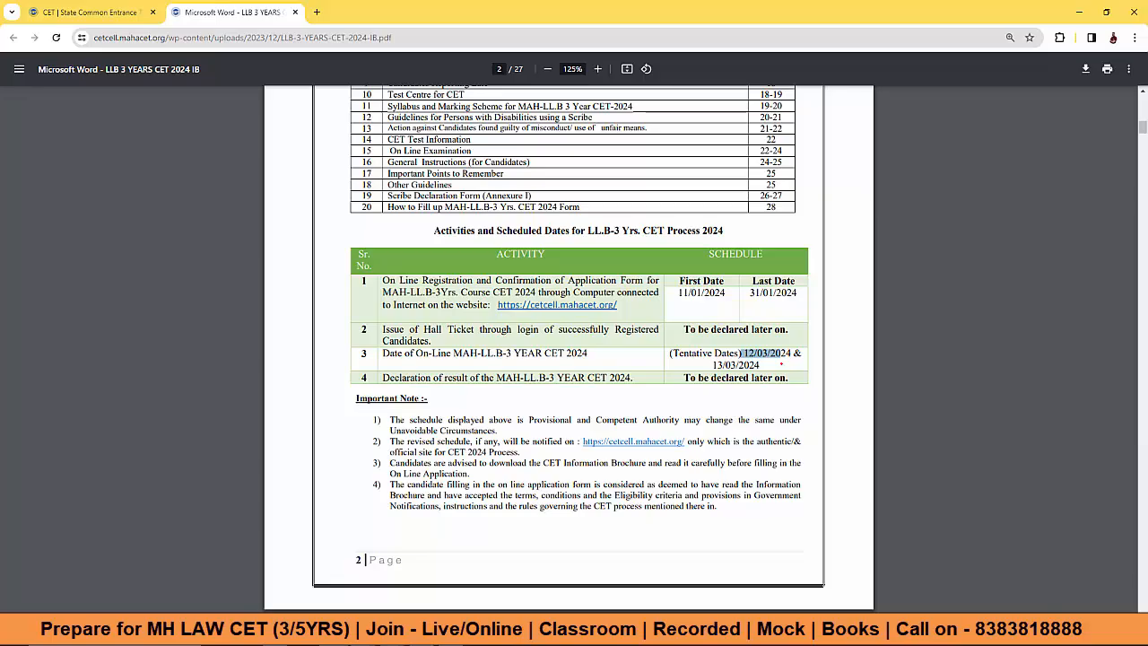
Step: Scroll through the rest of the brochure, then return to the State CET Cell home page
scroll(781, 366, "down", 10)
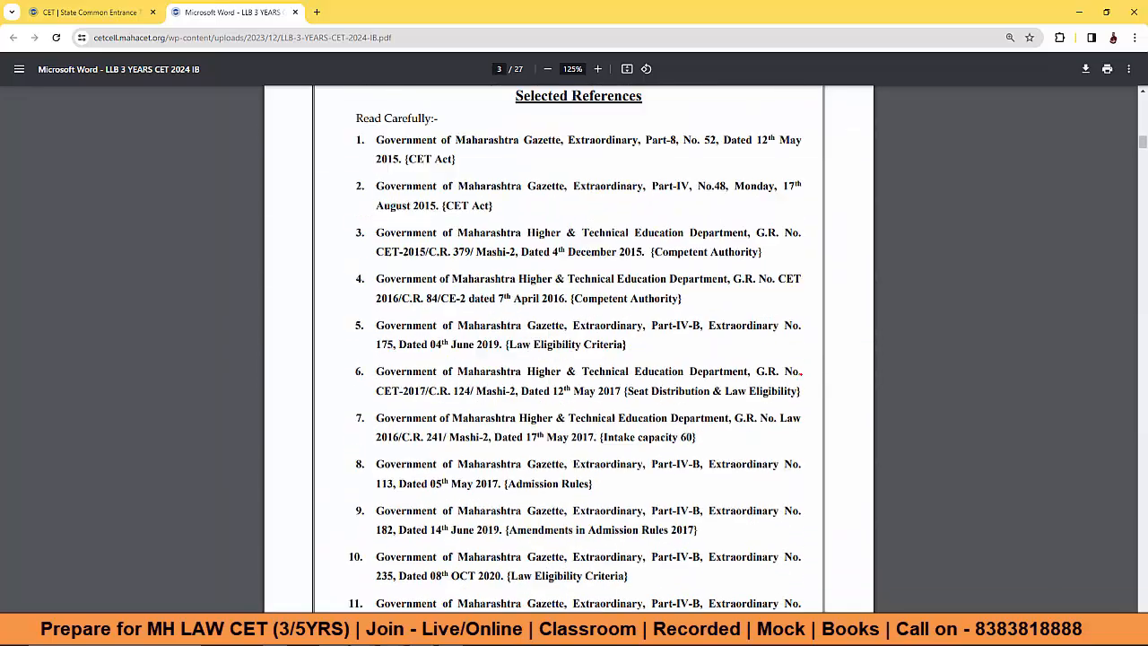
scroll(801, 375, "down", 12)
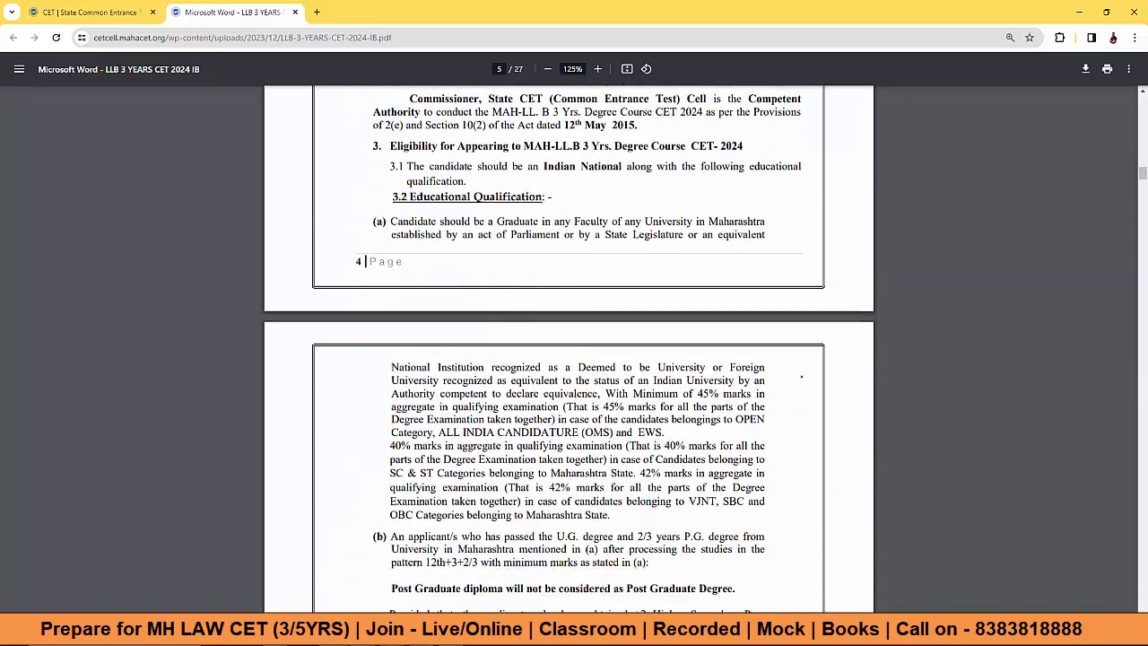
scroll(801, 377, "down", 20)
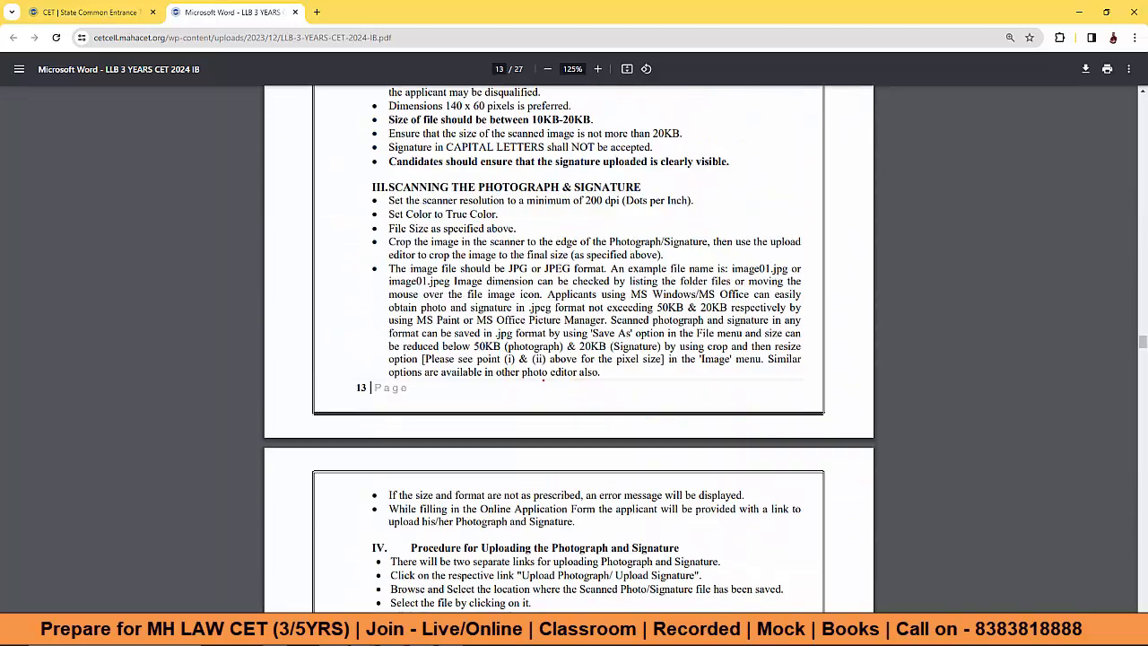
left_click(124, 9)
left_click(248, 168)
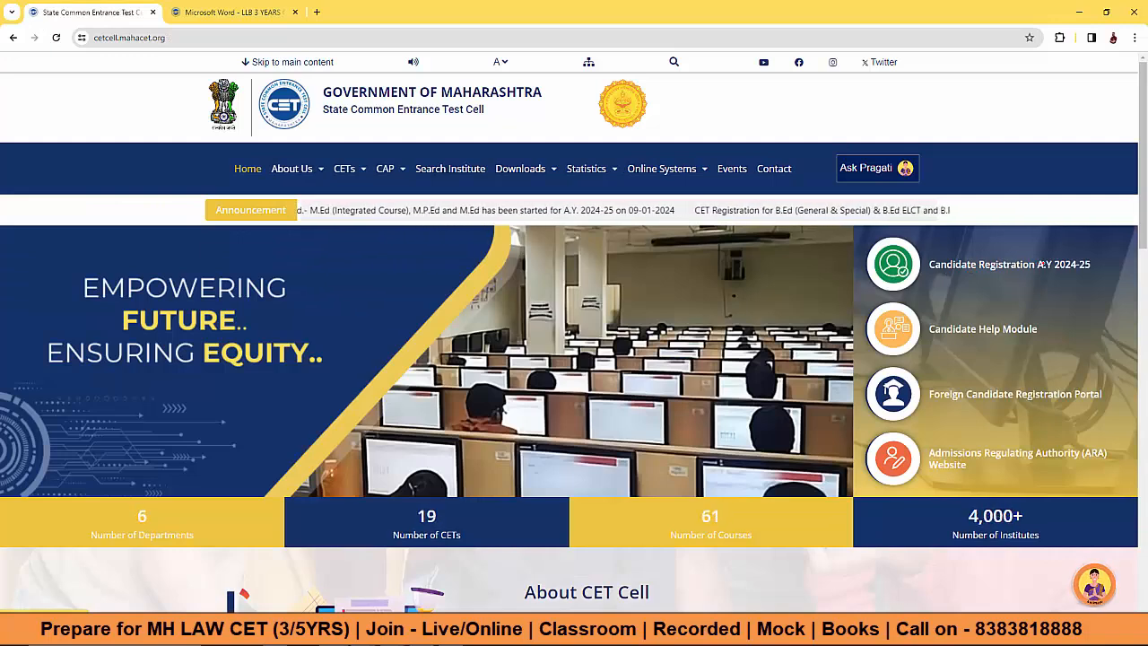
Step: Open the A.Y 2024-25 new-user registration form and enter the candidate's full name
left_click(1009, 264)
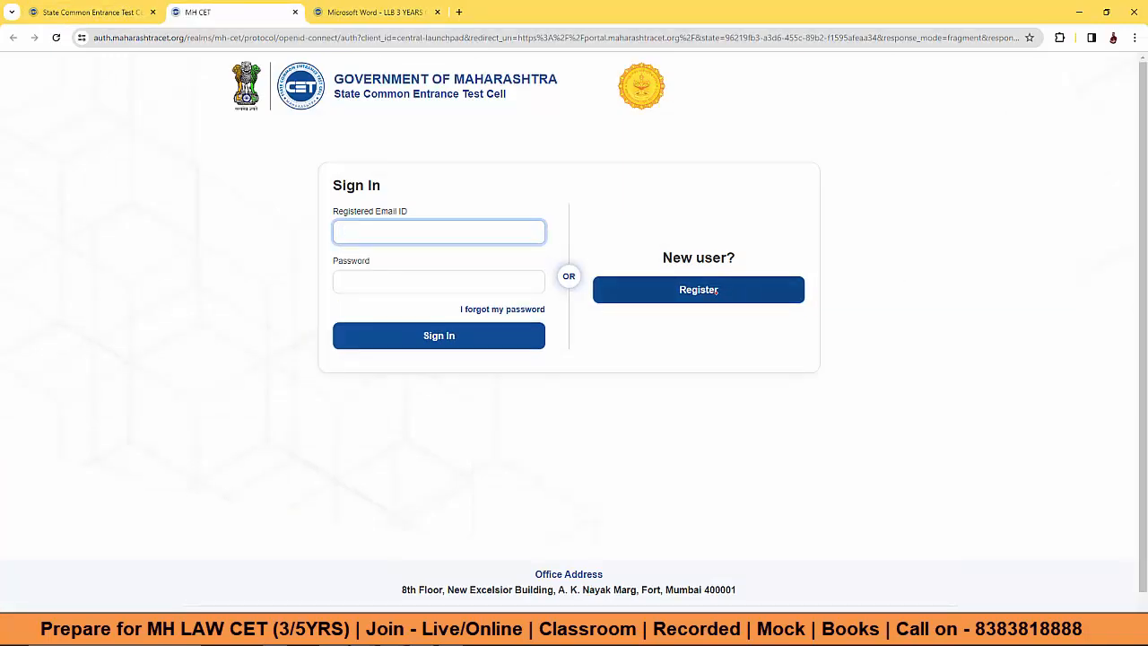
left_click(698, 289)
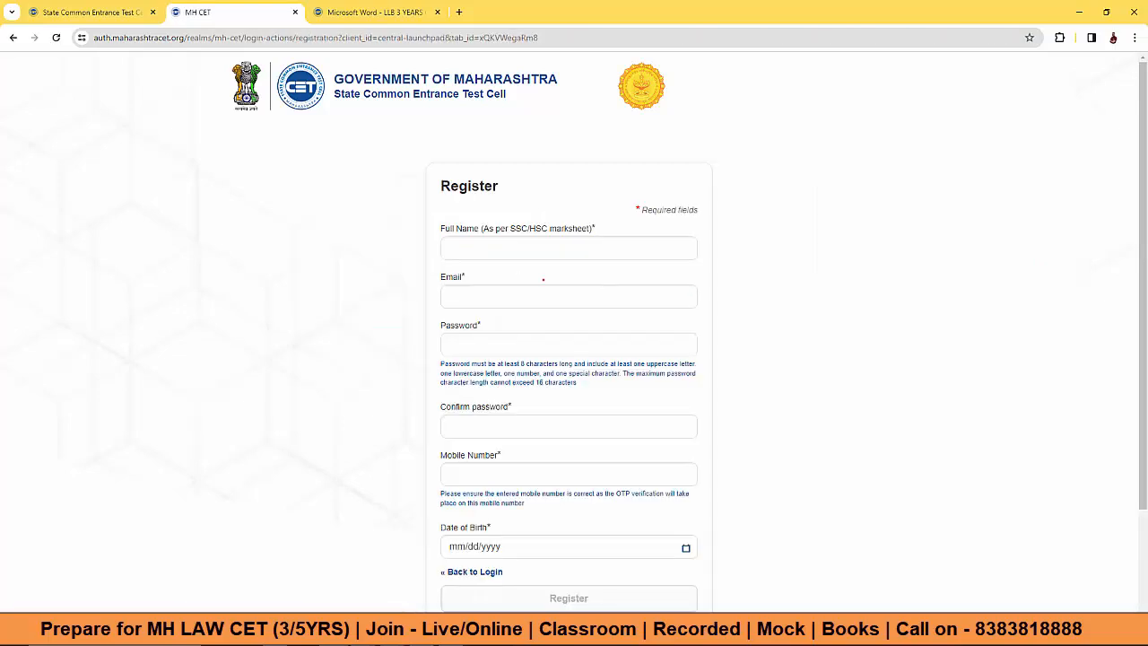
left_click_drag(482, 229, 594, 228)
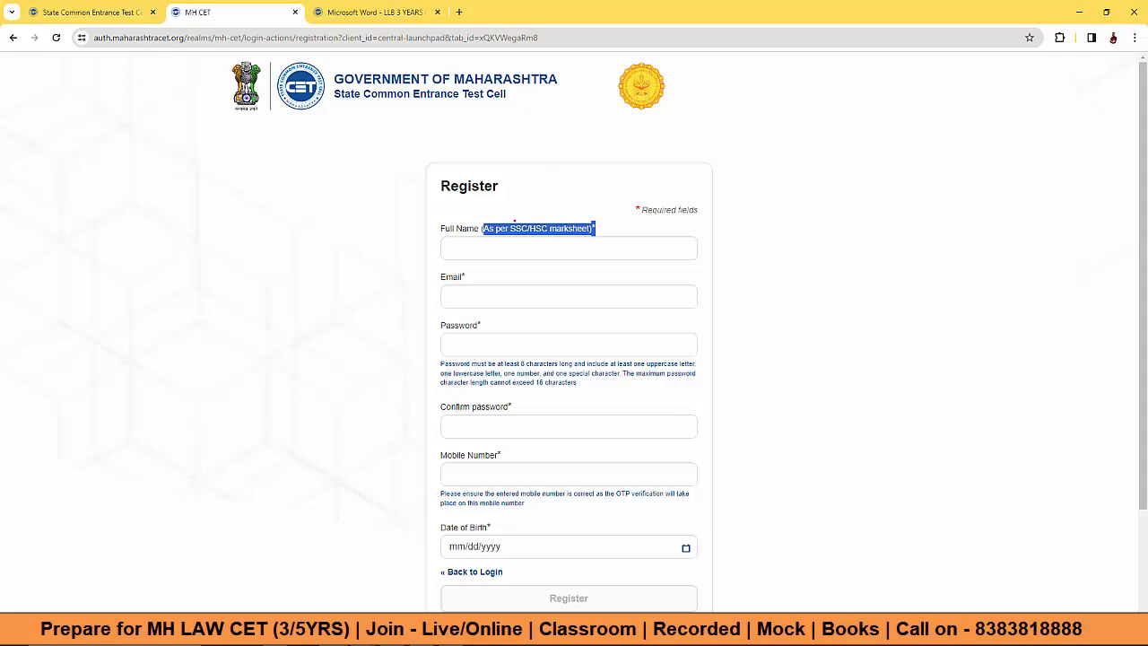
left_click(497, 242)
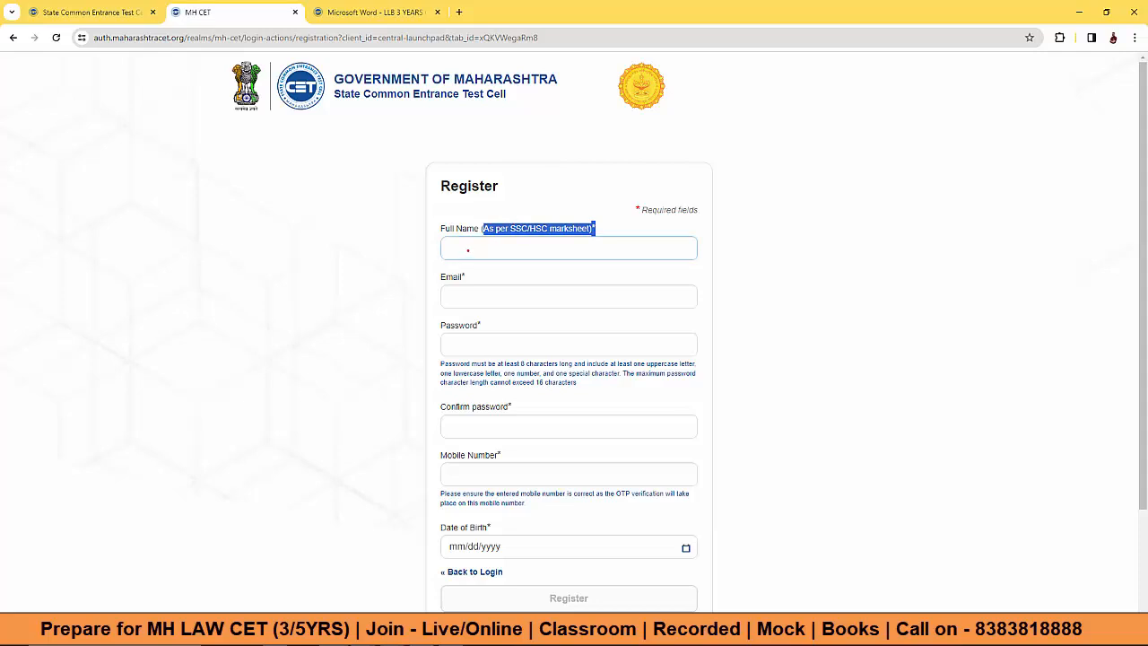
left_click(467, 249)
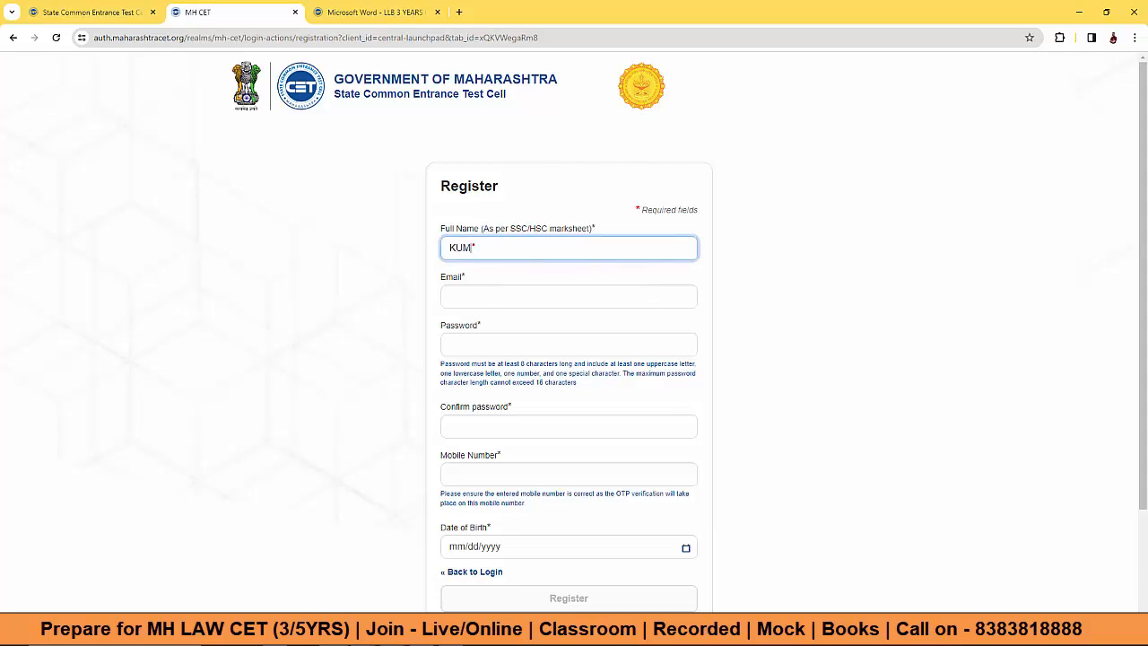
Step: Review the email, password, confirm password and mobile number fields and the OTP note
left_click_drag(509, 228, 595, 227)
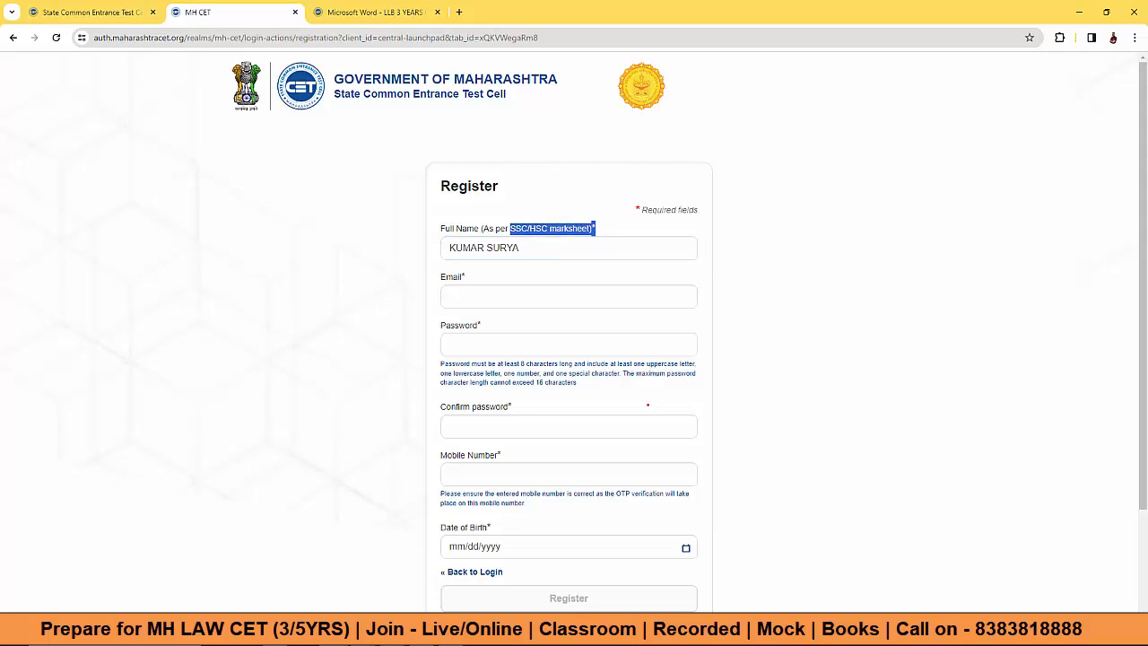
left_click(486, 248)
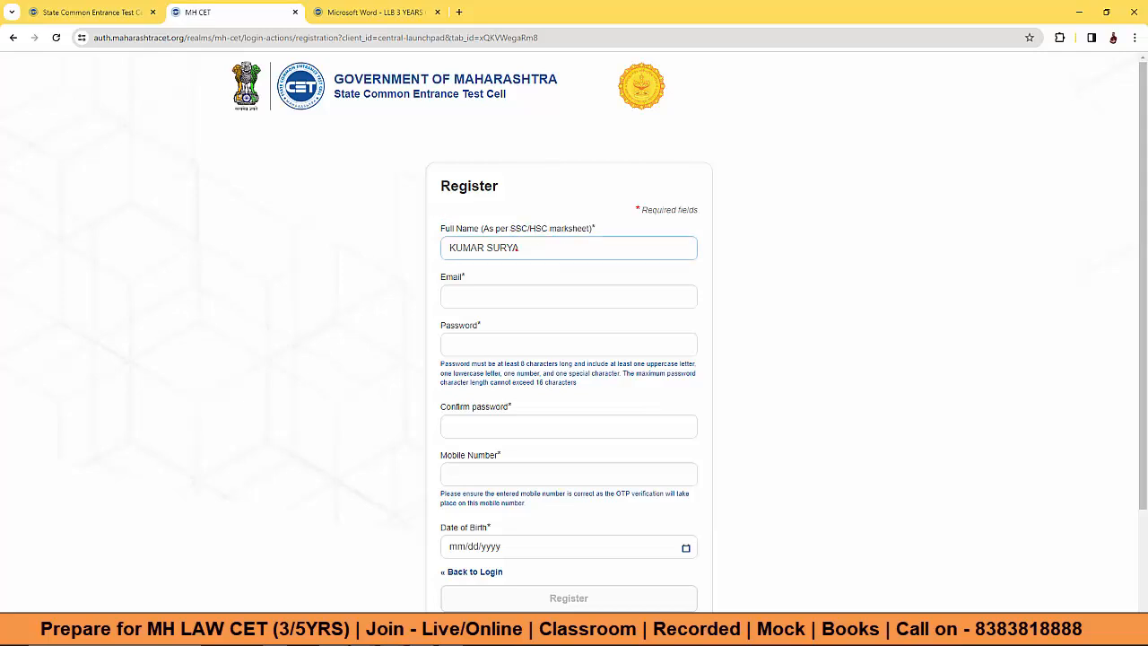
left_click(485, 300)
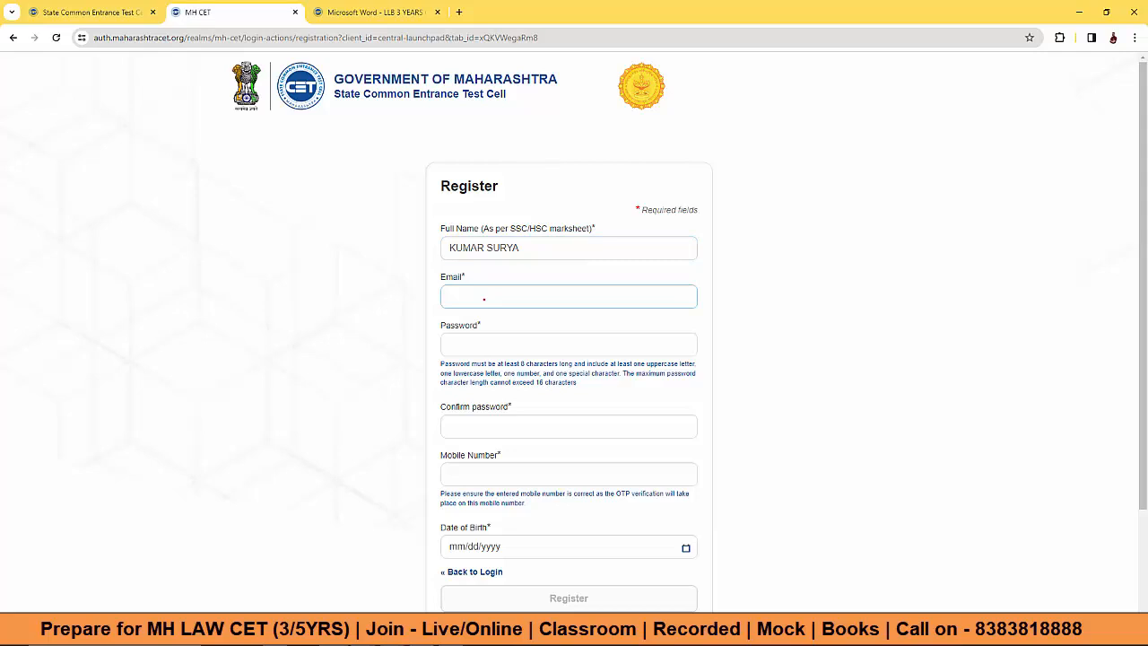
left_click(466, 347)
left_click(477, 425)
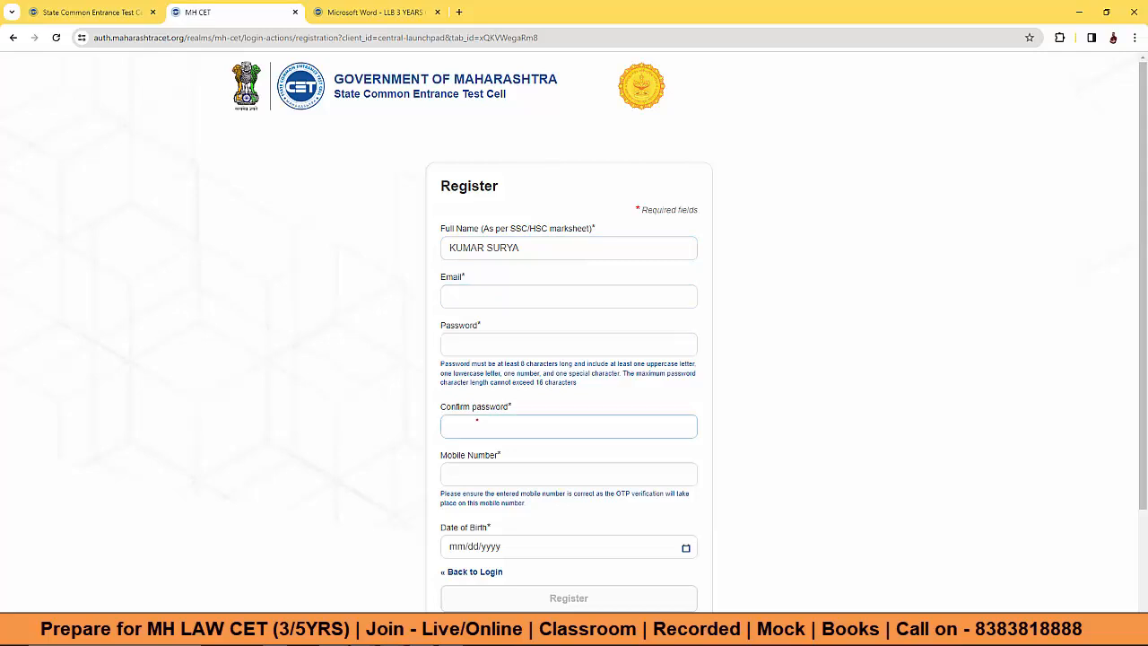
scroll(475, 422, "down", 1)
left_click(473, 412)
left_click(610, 446)
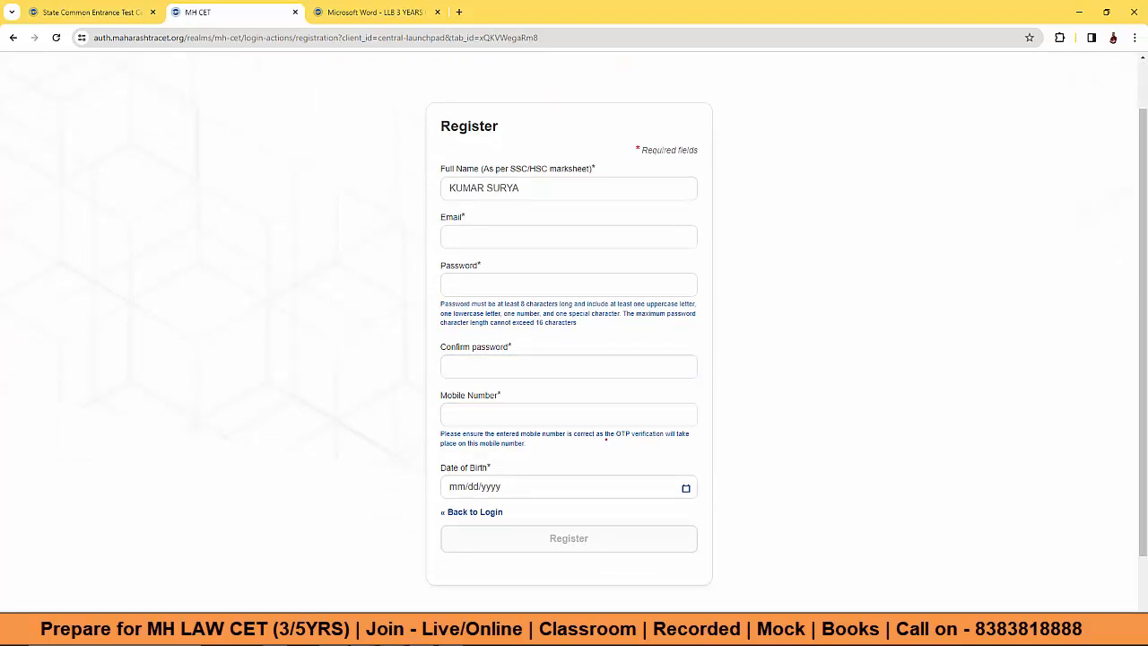
double_click(617, 433)
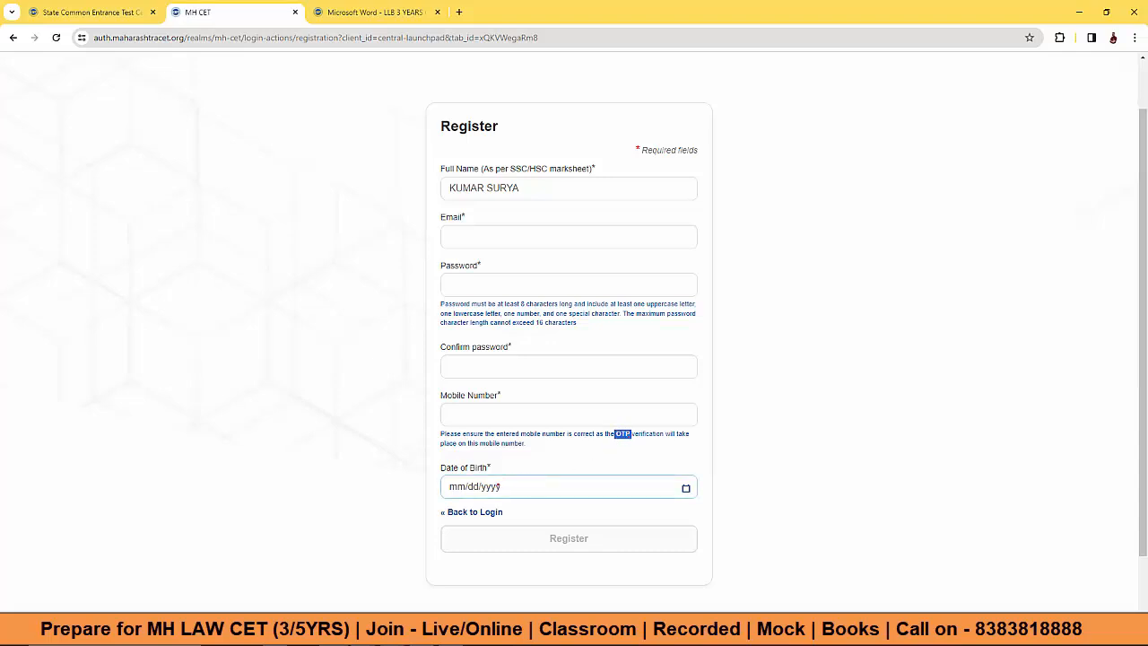
scroll(498, 486, "up", 2)
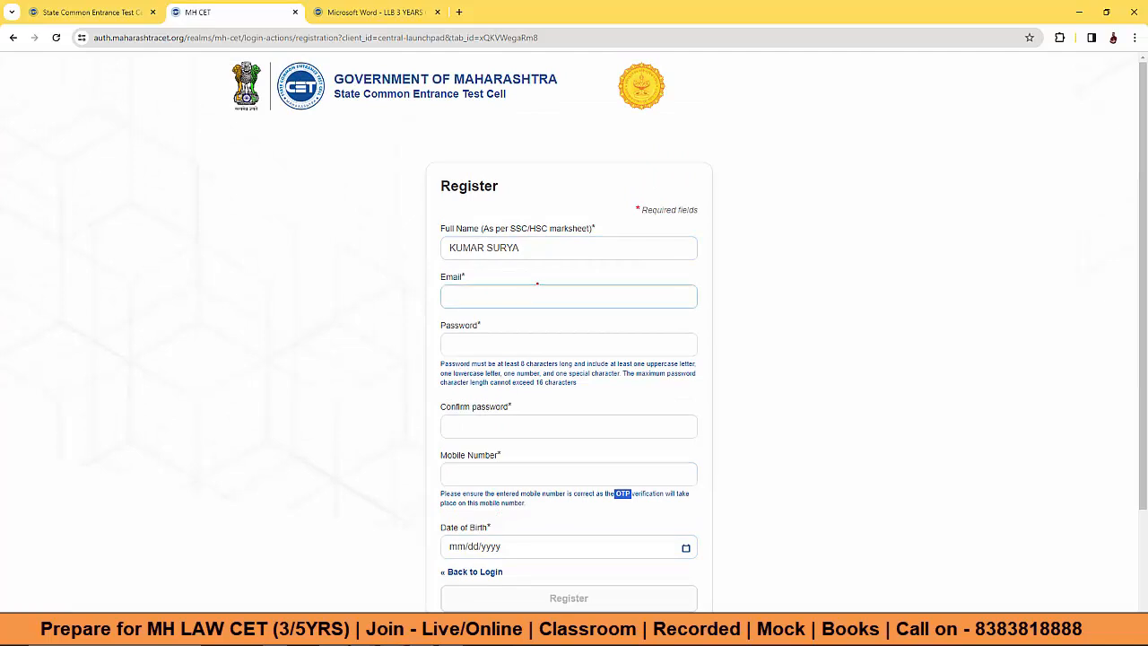
scroll(537, 285, "down", 3)
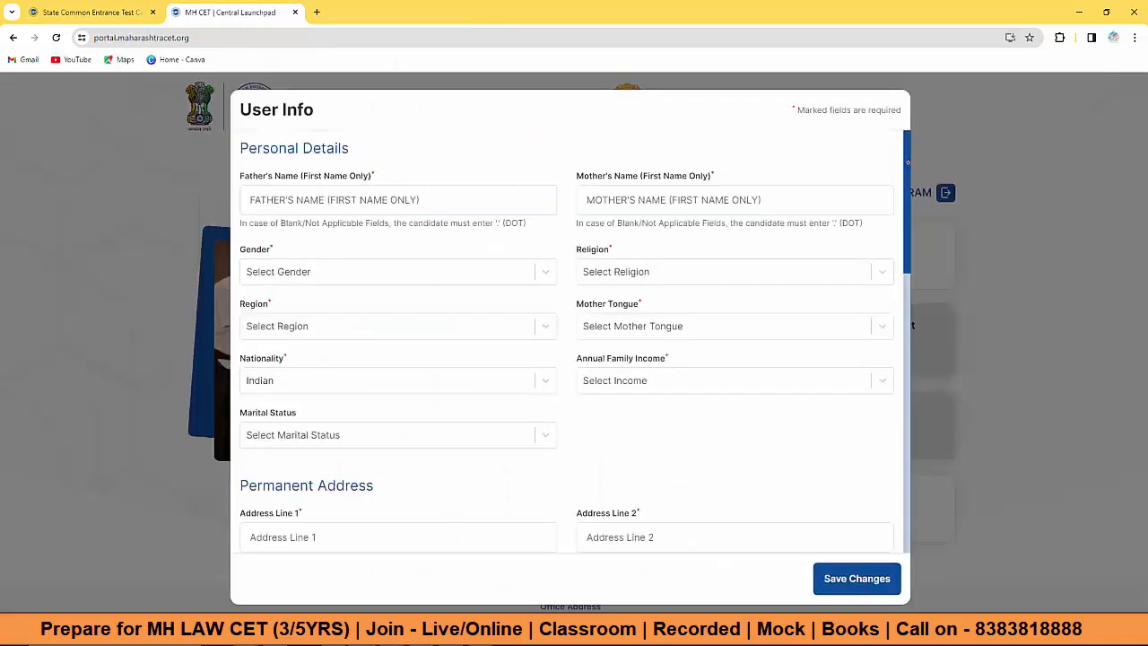
Step: Drag the User Info form's scrollbar to review the personal details section
left_click_drag(908, 162, 907, 134)
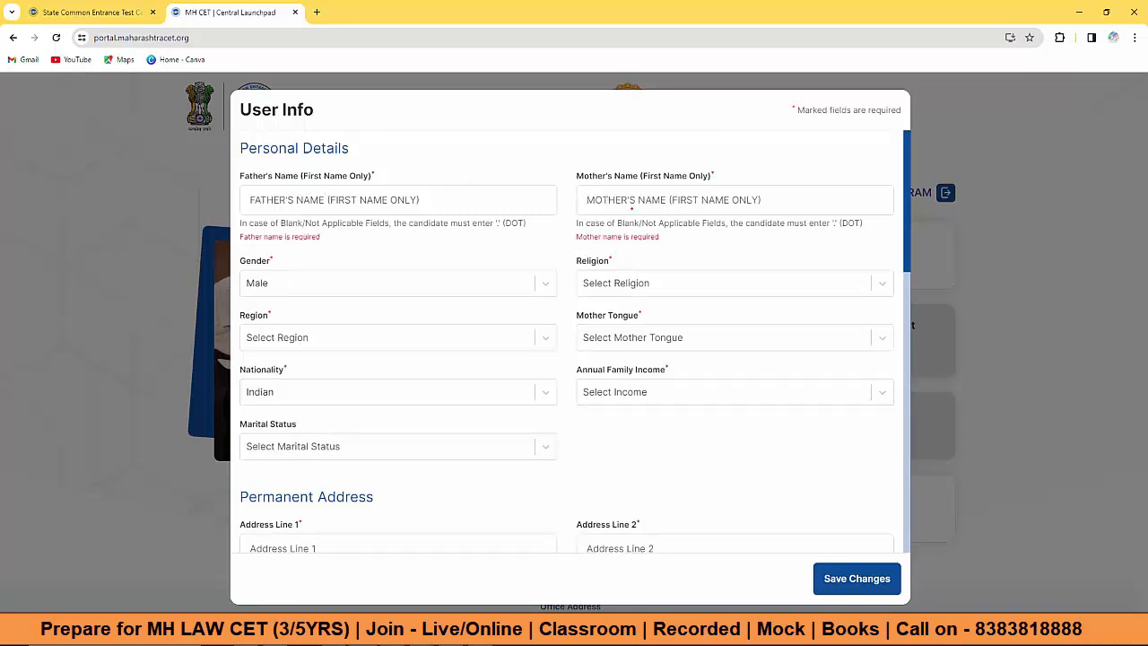
scroll(632, 208, "down", 1)
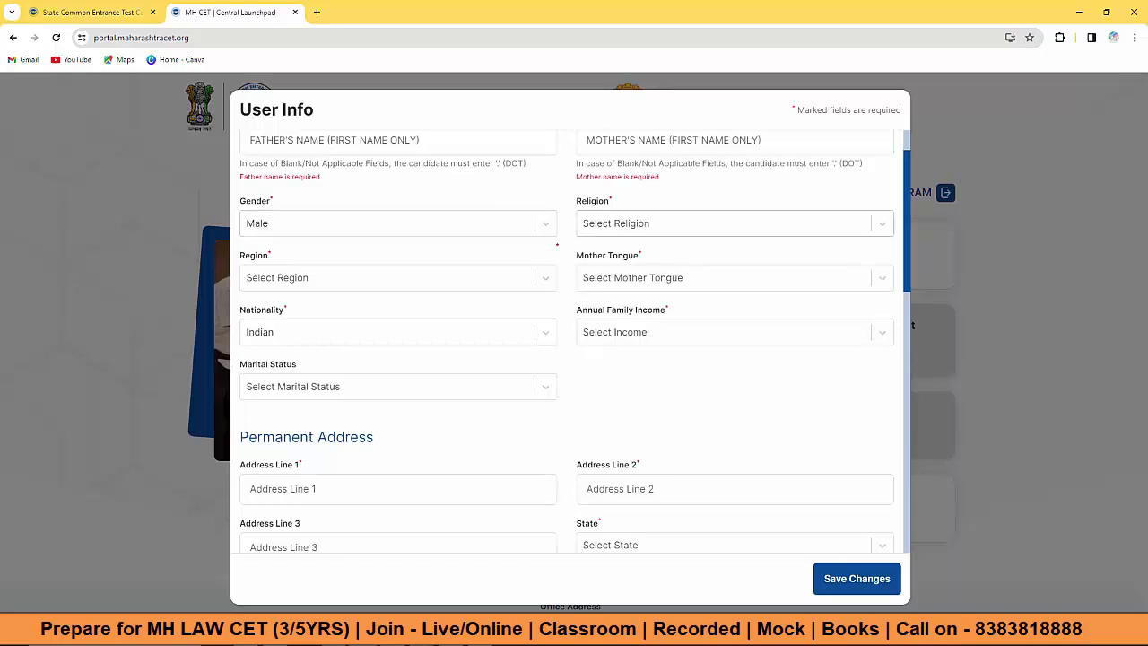
left_click(391, 280)
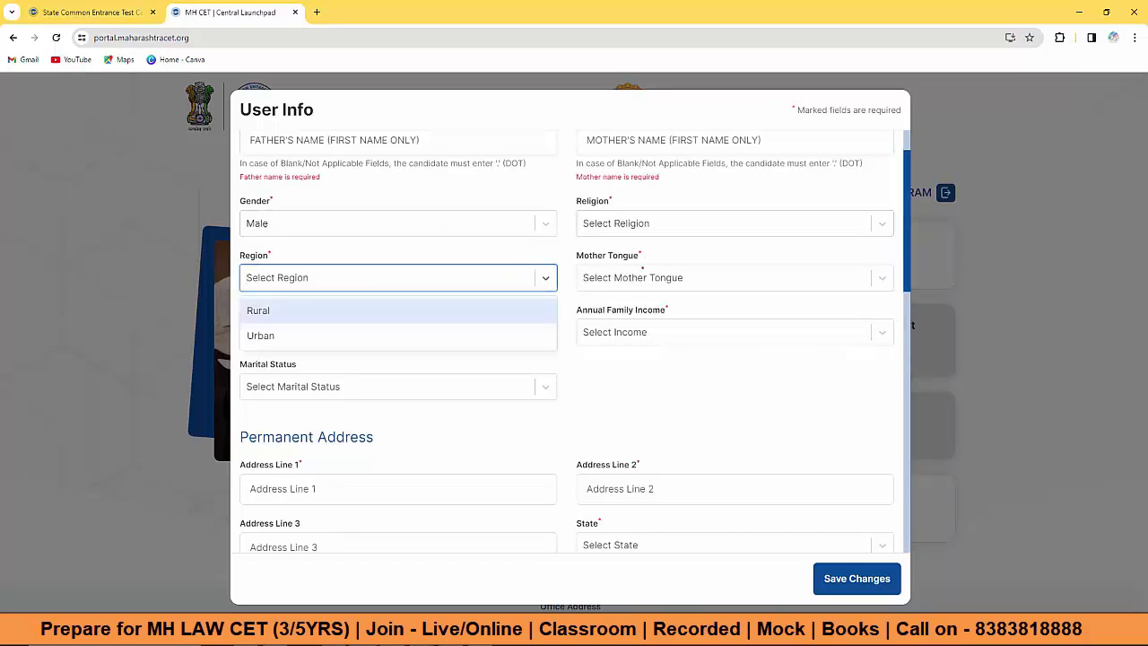
left_click(617, 279)
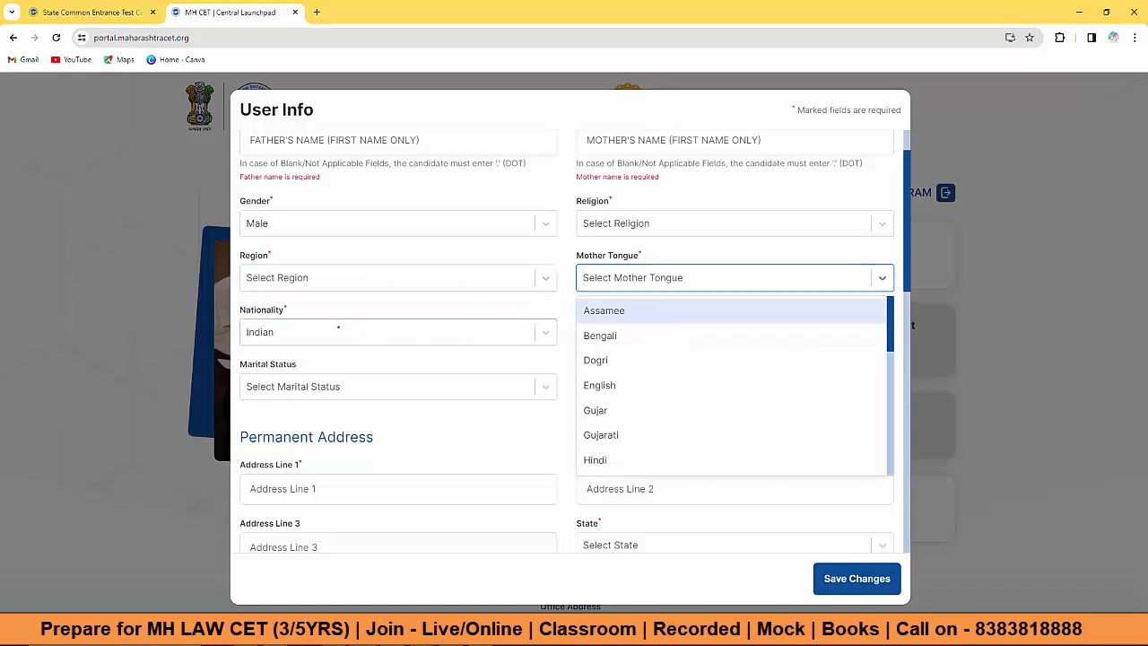
left_click(345, 329)
left_click(619, 292)
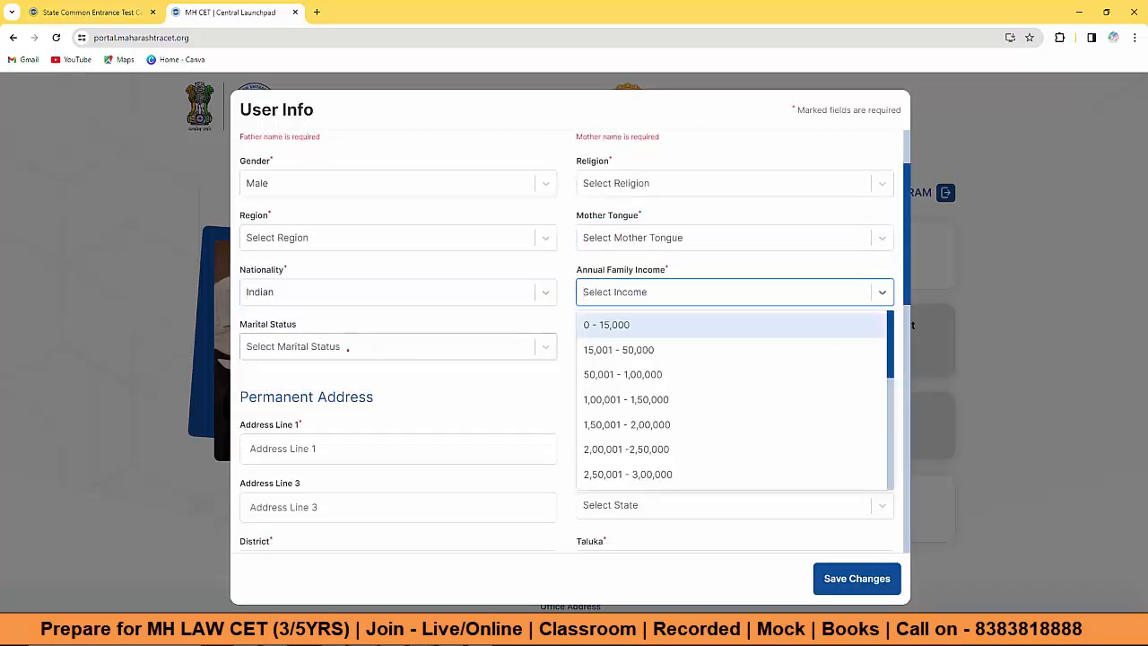
left_click(350, 346)
scroll(359, 350, "down", 3)
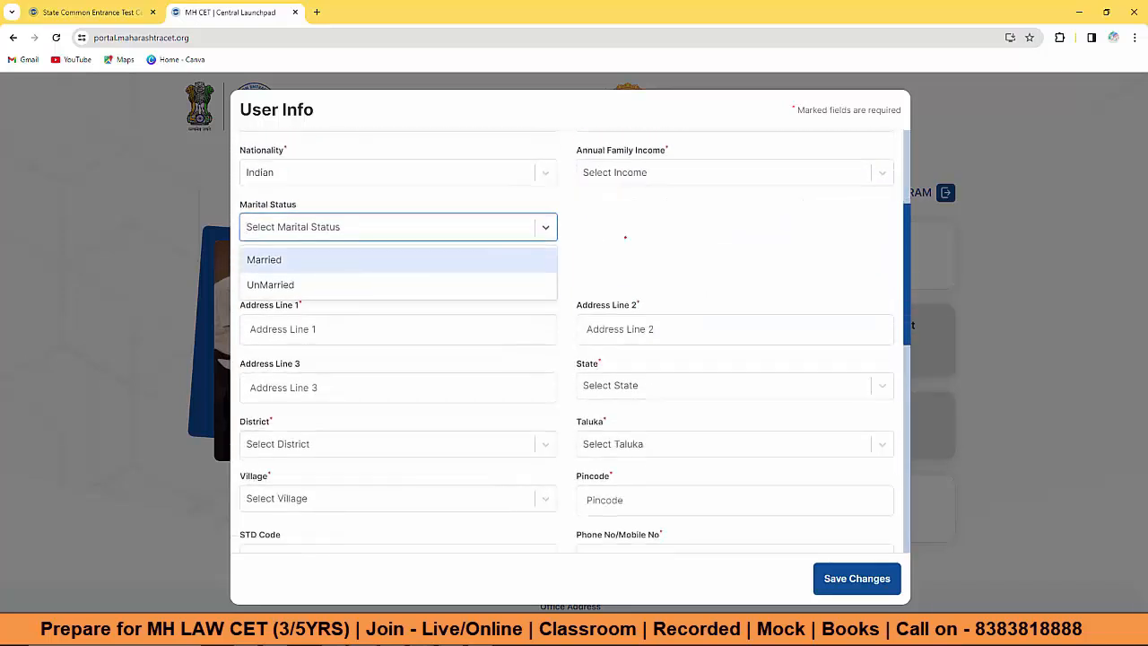
scroll(297, 328, "down", 7)
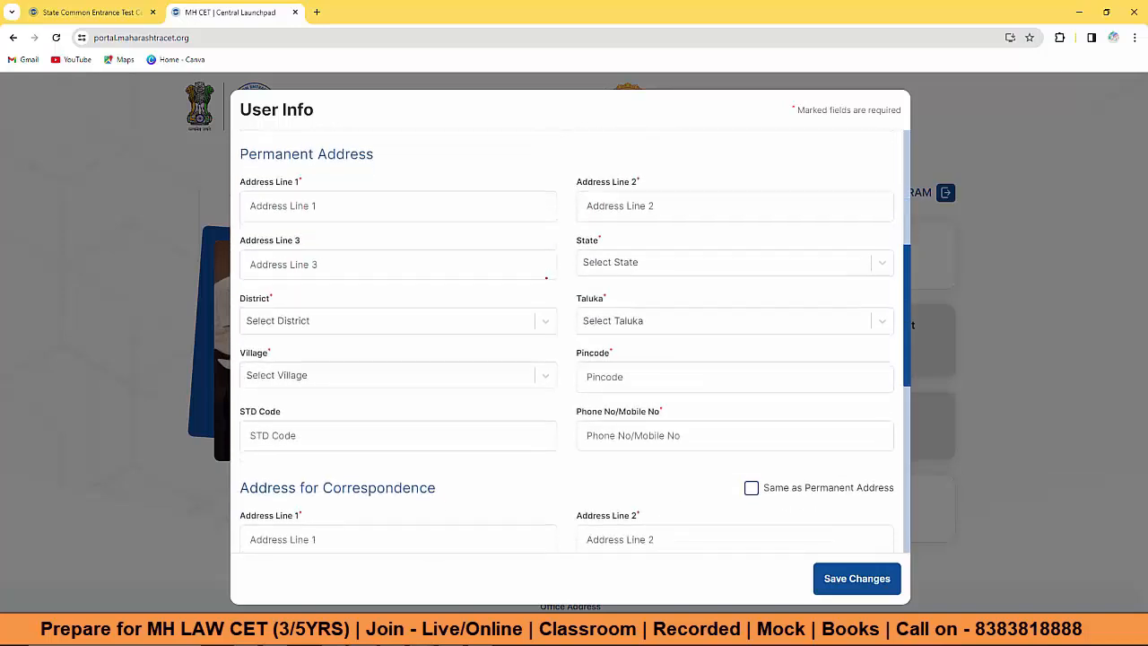
scroll(534, 340, "down", 8)
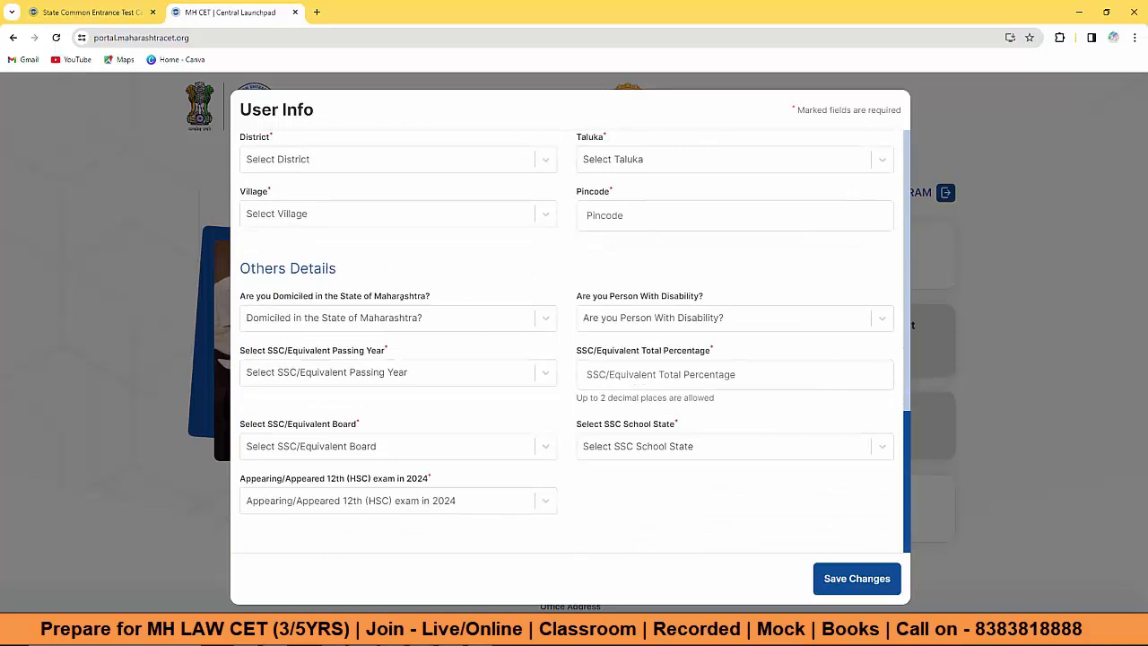
Step: Set Maharashtra domicile to Yes and Minority Details to No
left_click(484, 317)
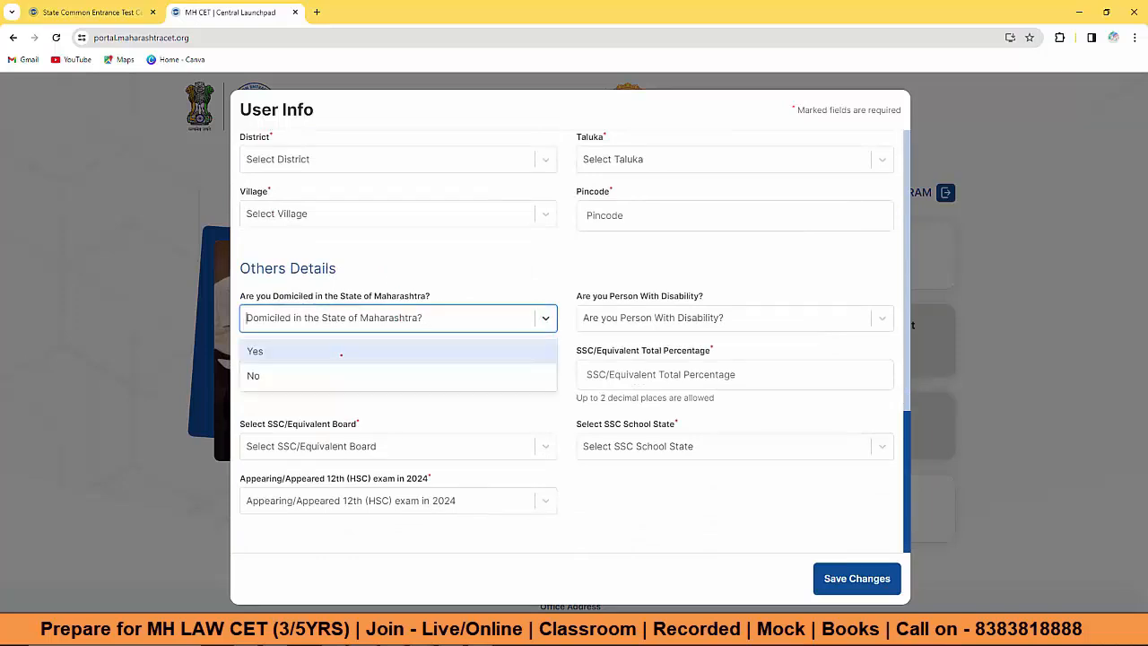
left_click(349, 351)
left_click(657, 314)
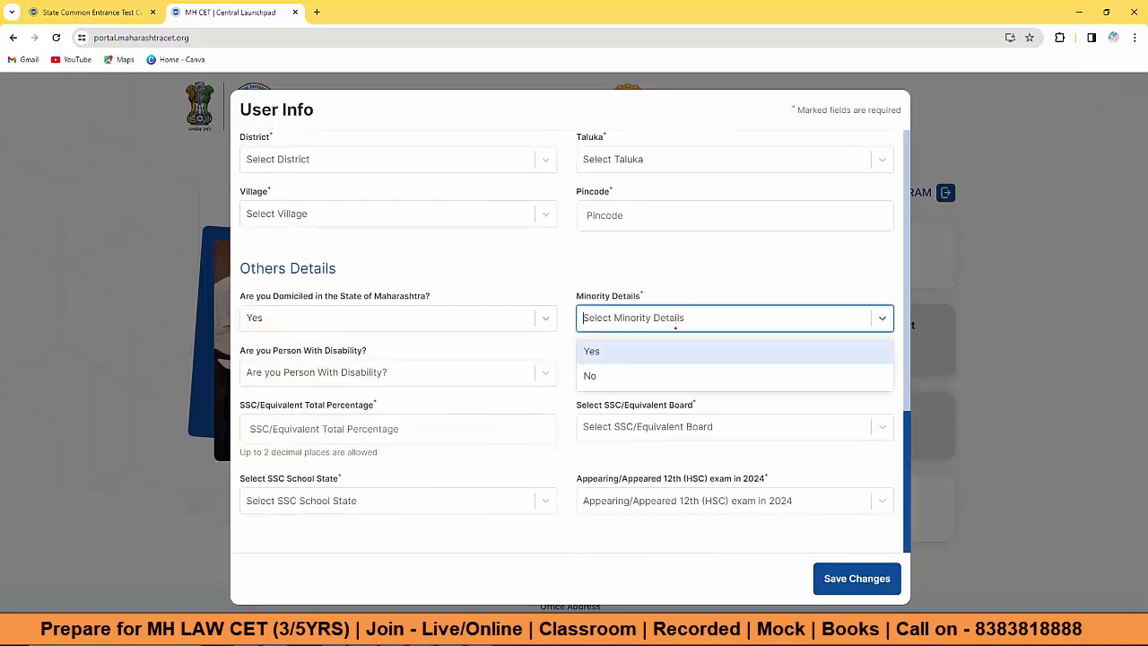
left_click(640, 353)
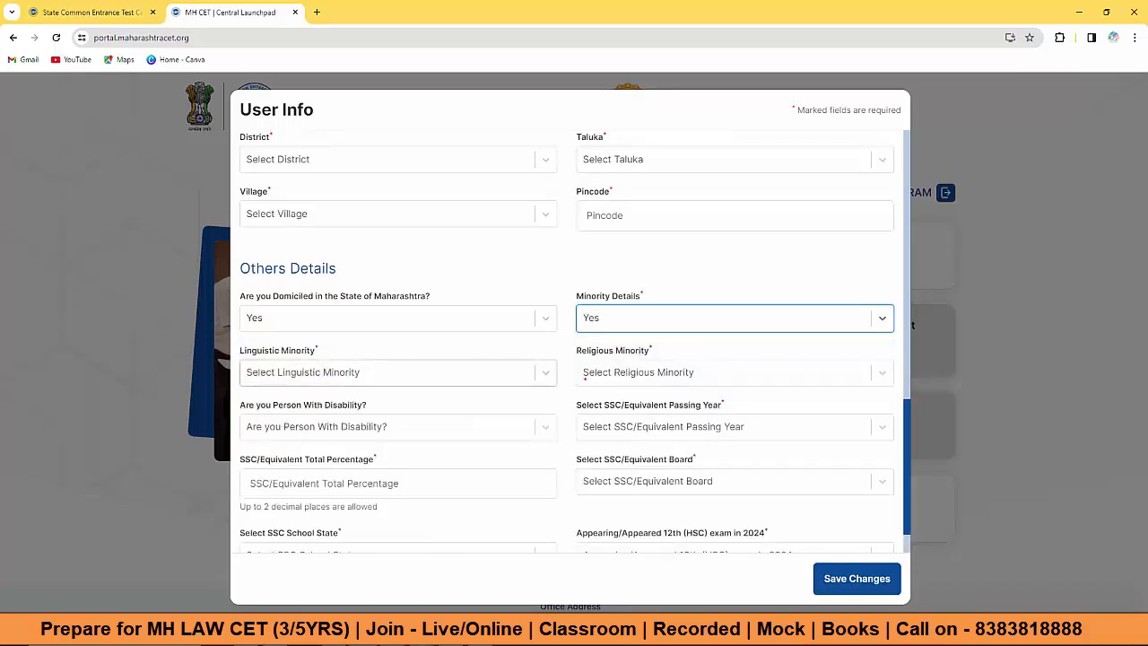
left_click(579, 377)
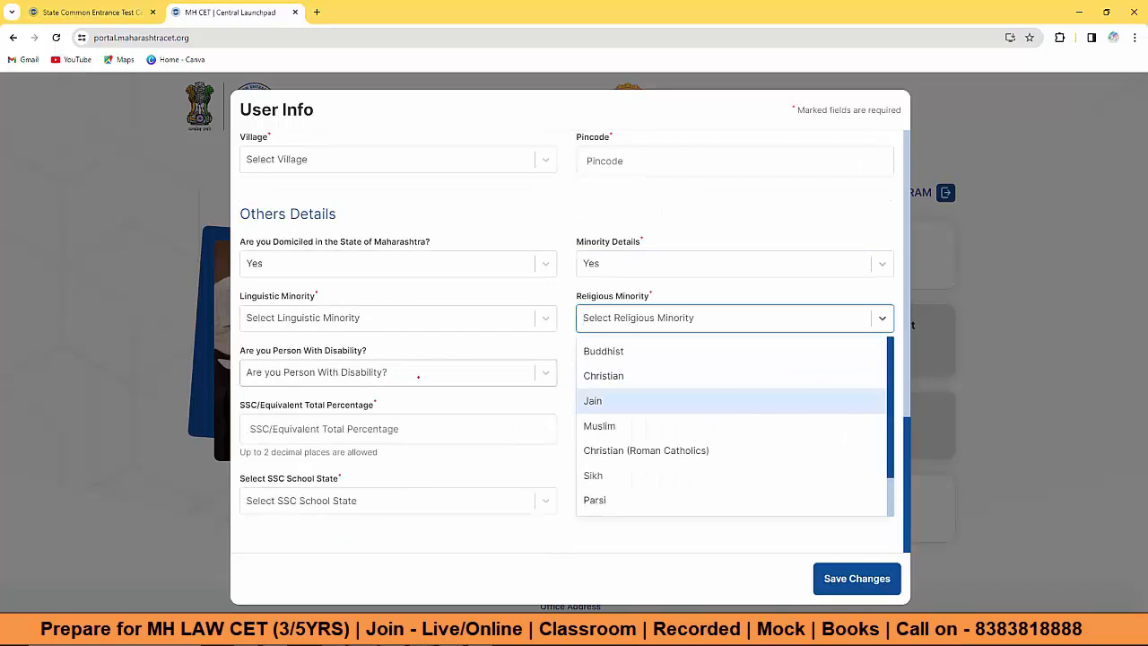
left_click(504, 347)
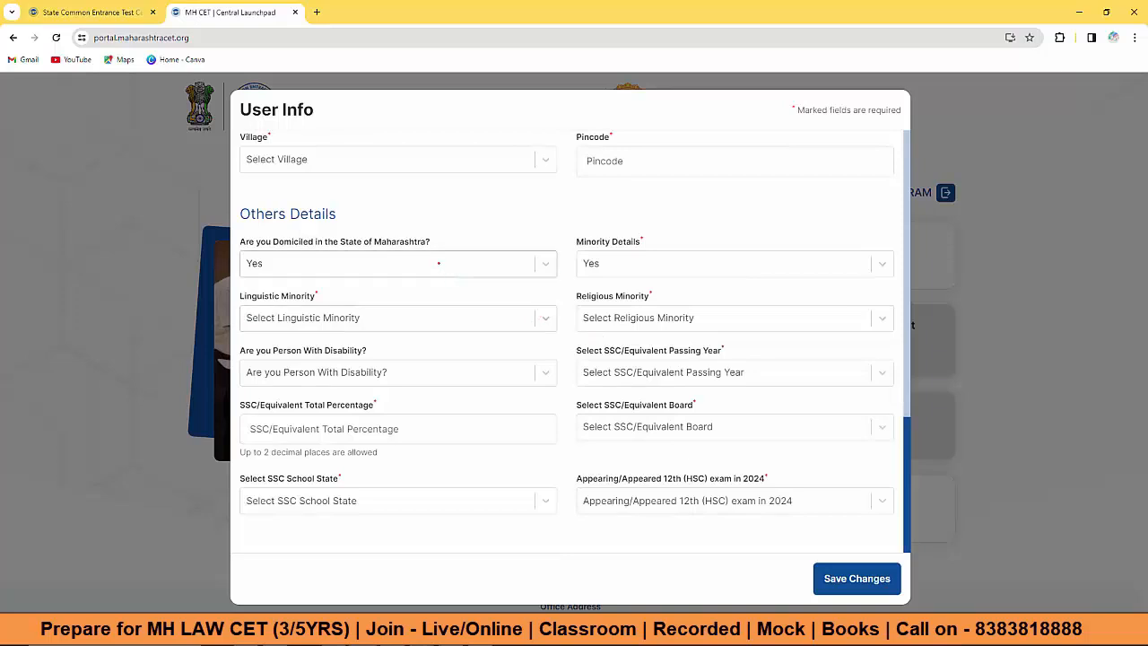
left_click(588, 263)
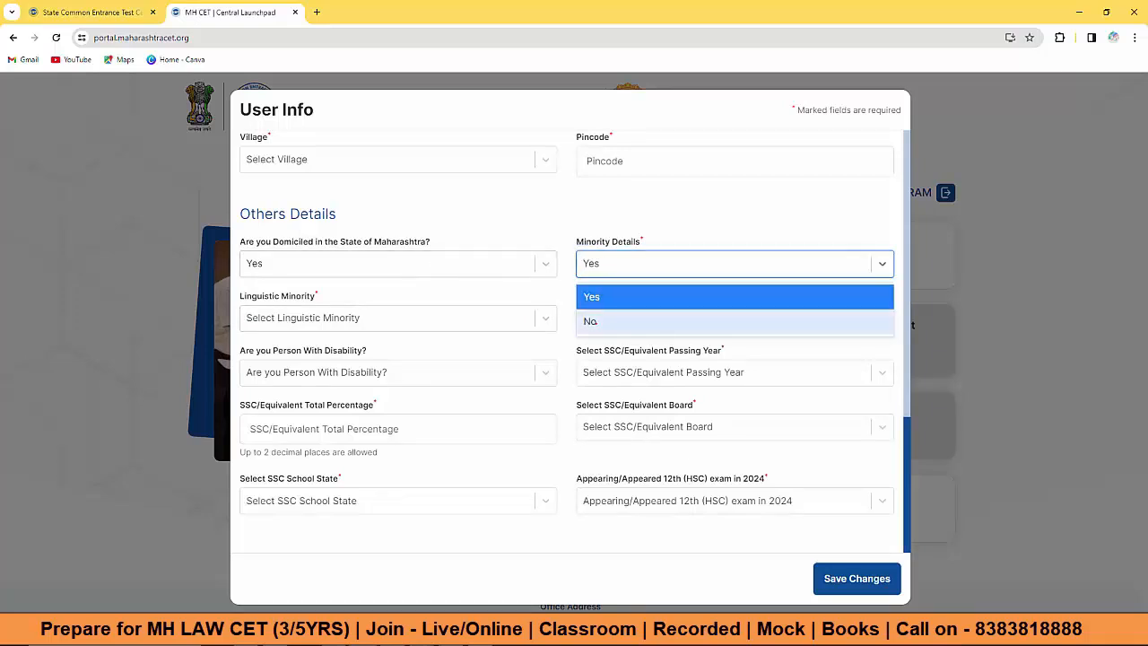
left_click(592, 322)
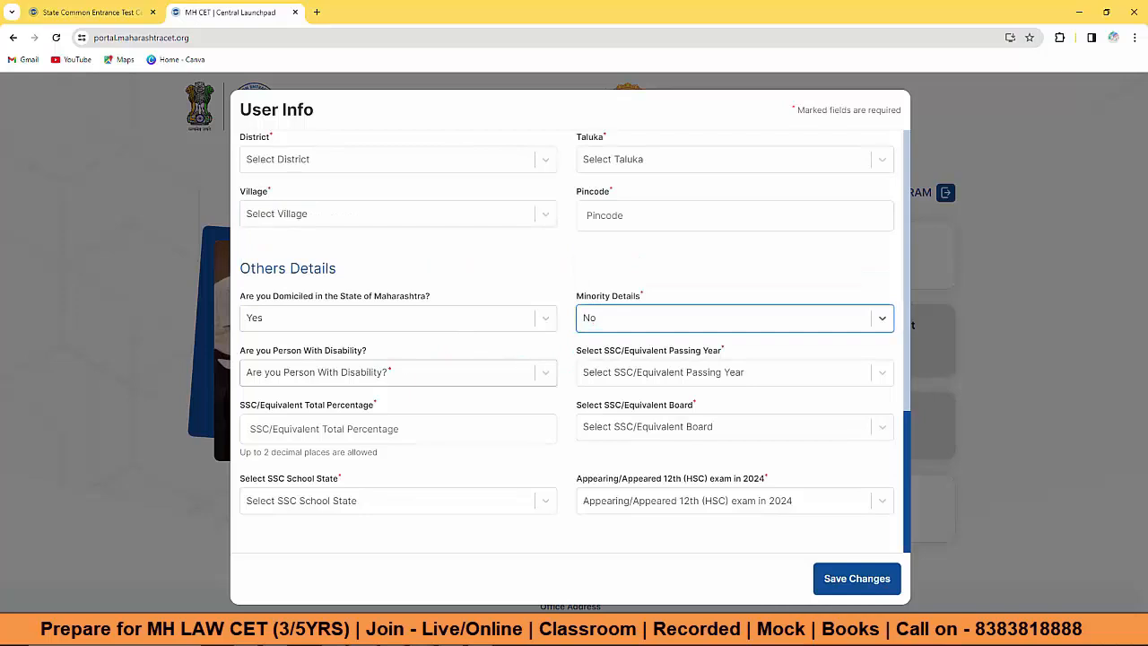
Step: Answer No to disability and to appearing for 12th in 2024, then scroll down the form
left_click(514, 376)
left_click(404, 428)
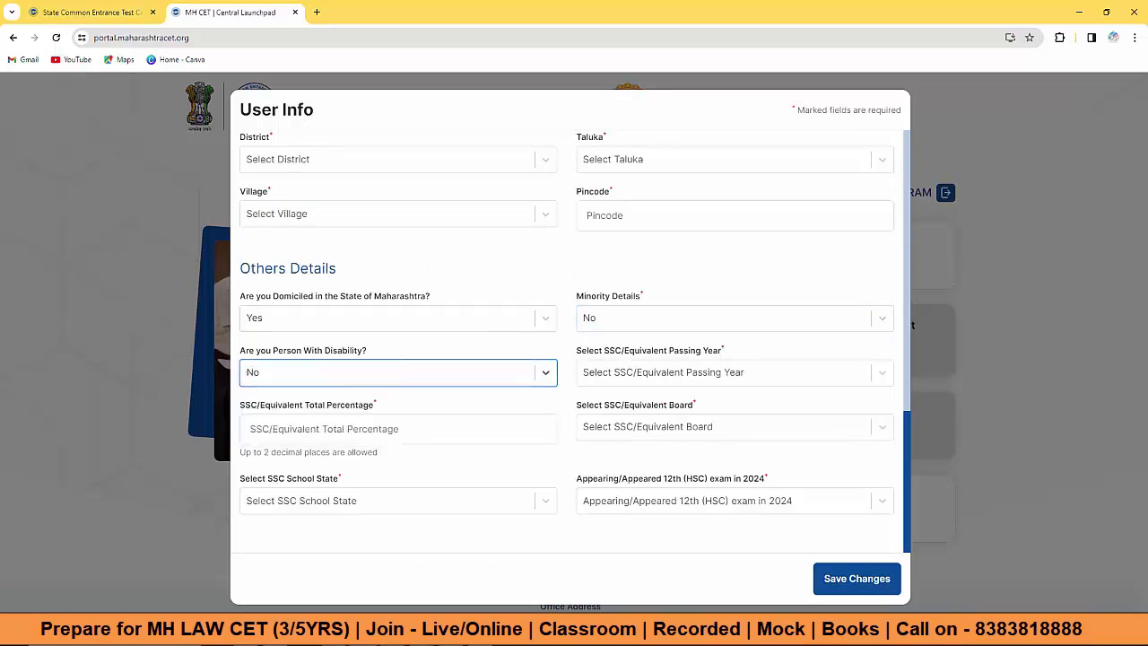
left_click(660, 374)
left_click(573, 384)
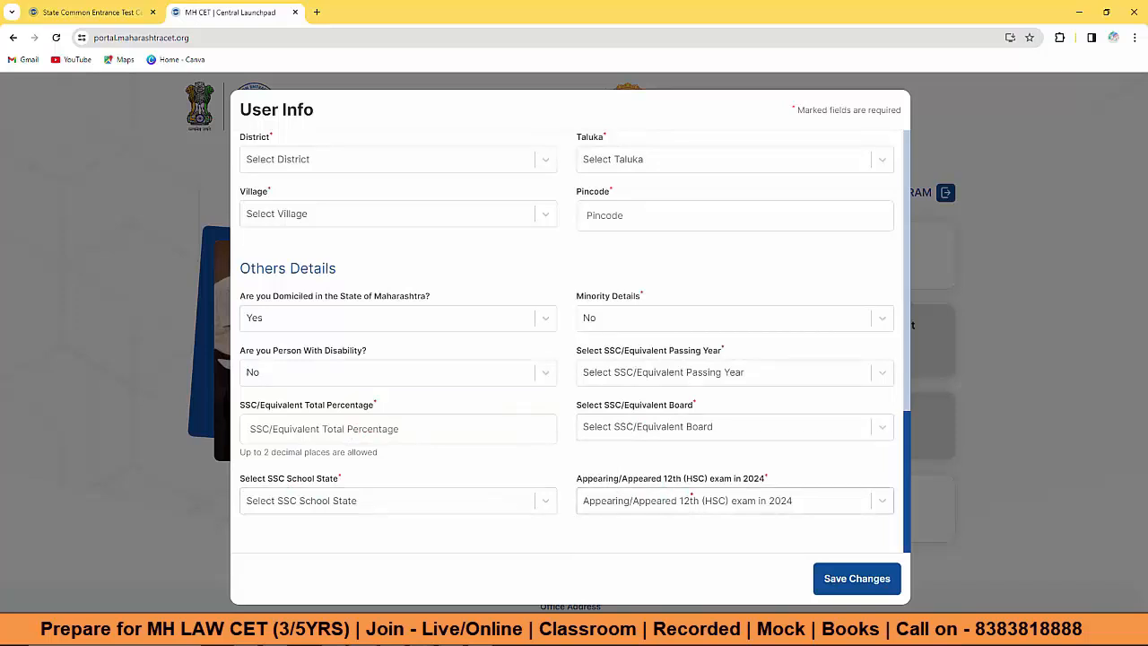
left_click(656, 490)
left_click(628, 537)
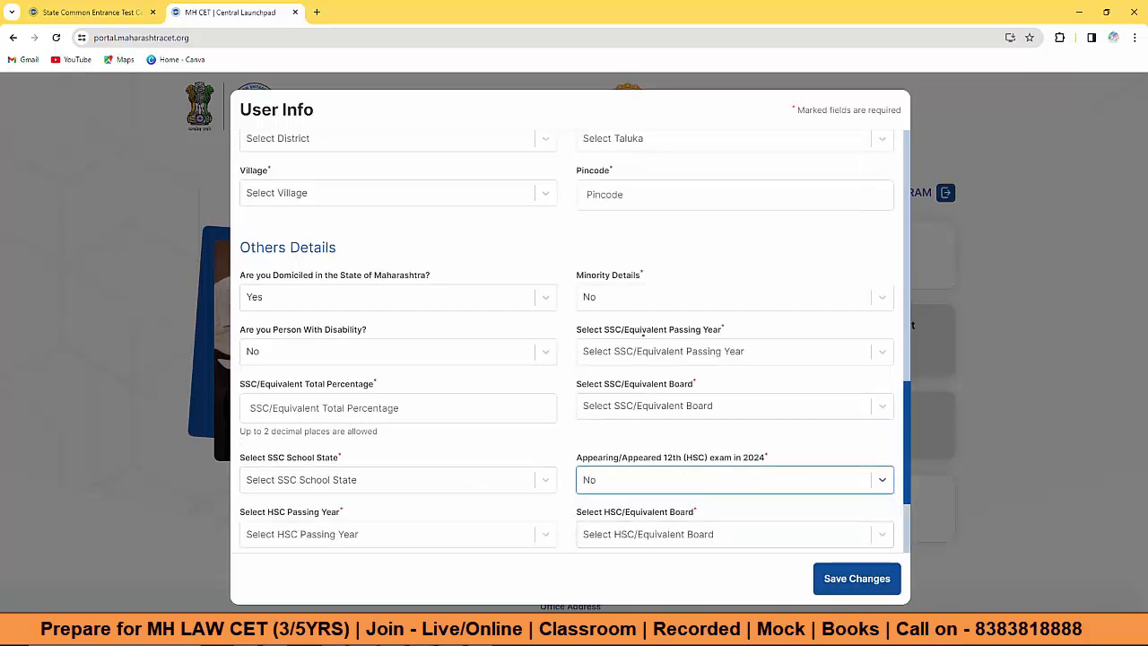
scroll(476, 368, "down", 2)
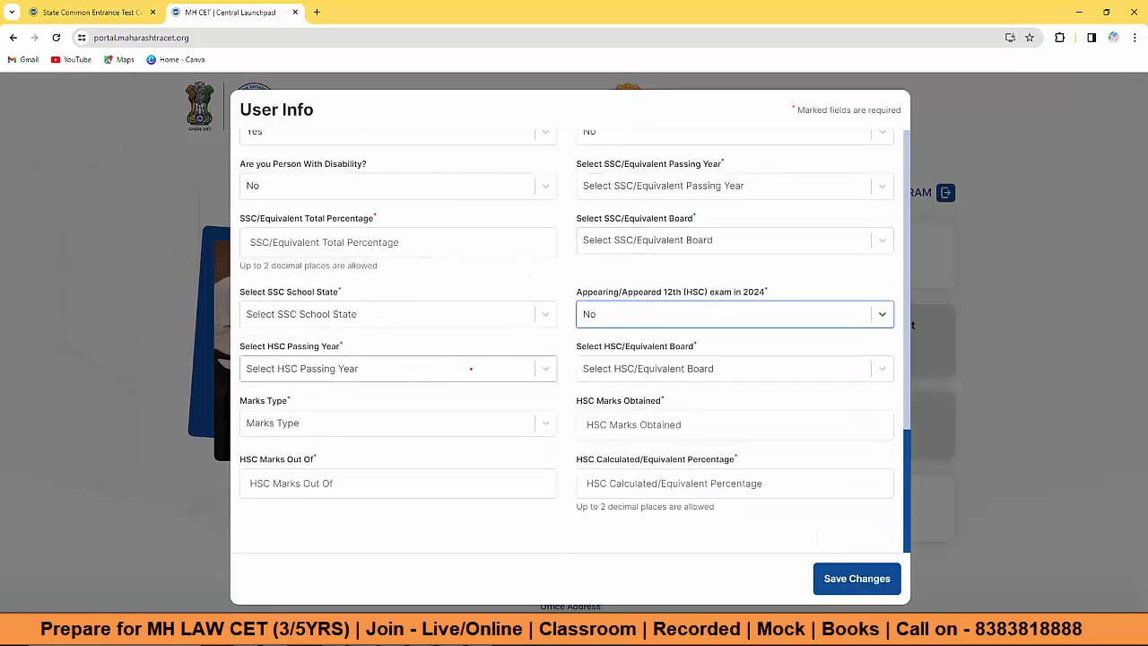
scroll(471, 369, "down", 5)
scroll(471, 368, "down", 4)
scroll(472, 369, "down", 6)
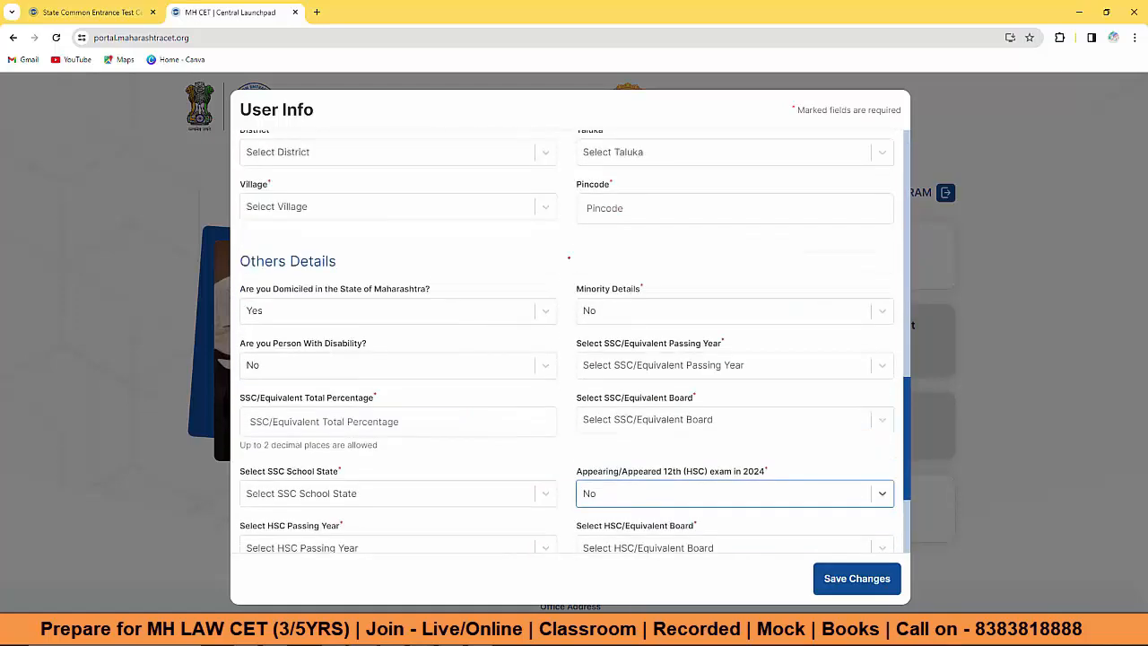
scroll(475, 281, "down", 2)
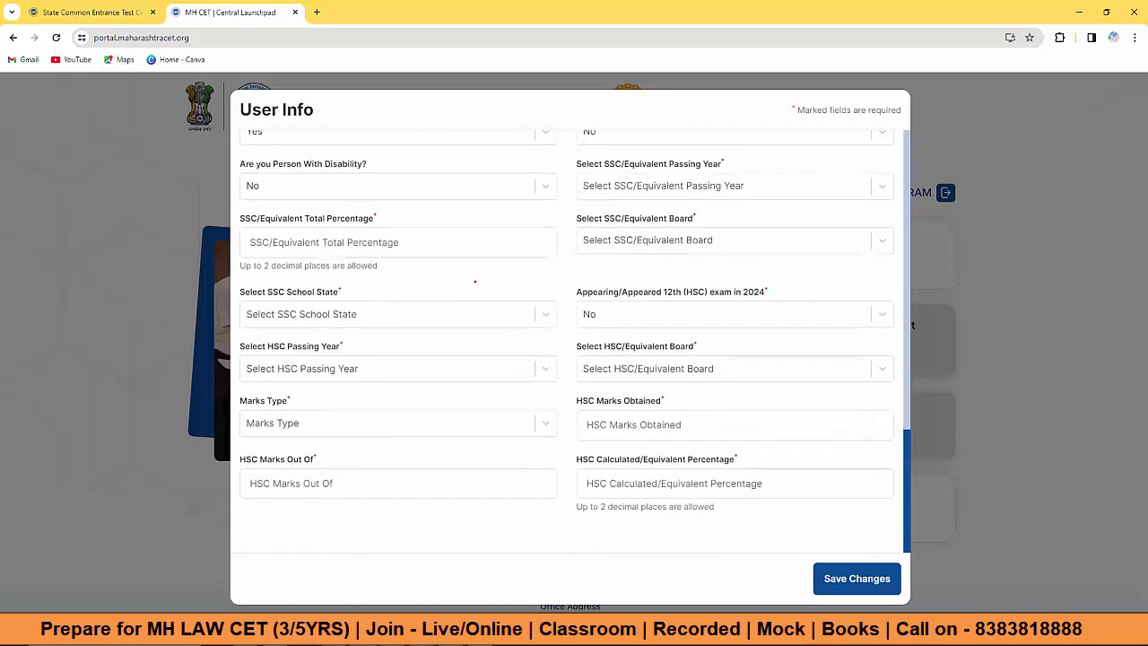
scroll(514, 351, "up", 1)
scroll(579, 377, "down", 1)
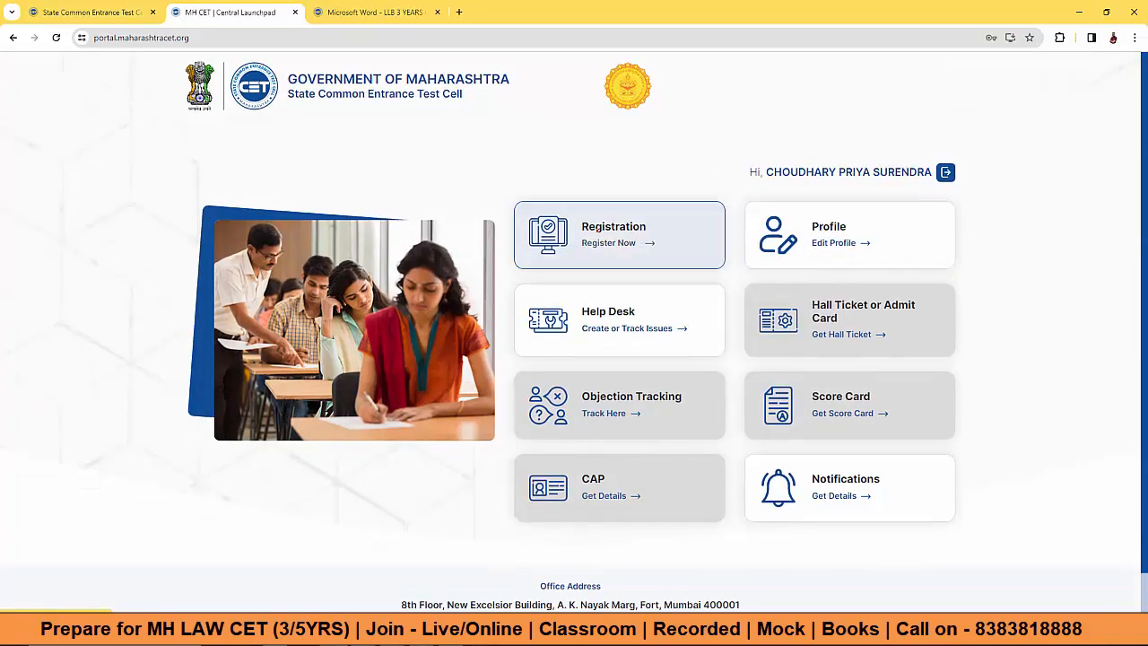
Step: Start a new registration and choose Register Now for MAH-L.L.B.3 Yrs. CET-2024
left_click(599, 227)
scroll(807, 341, "down", 2)
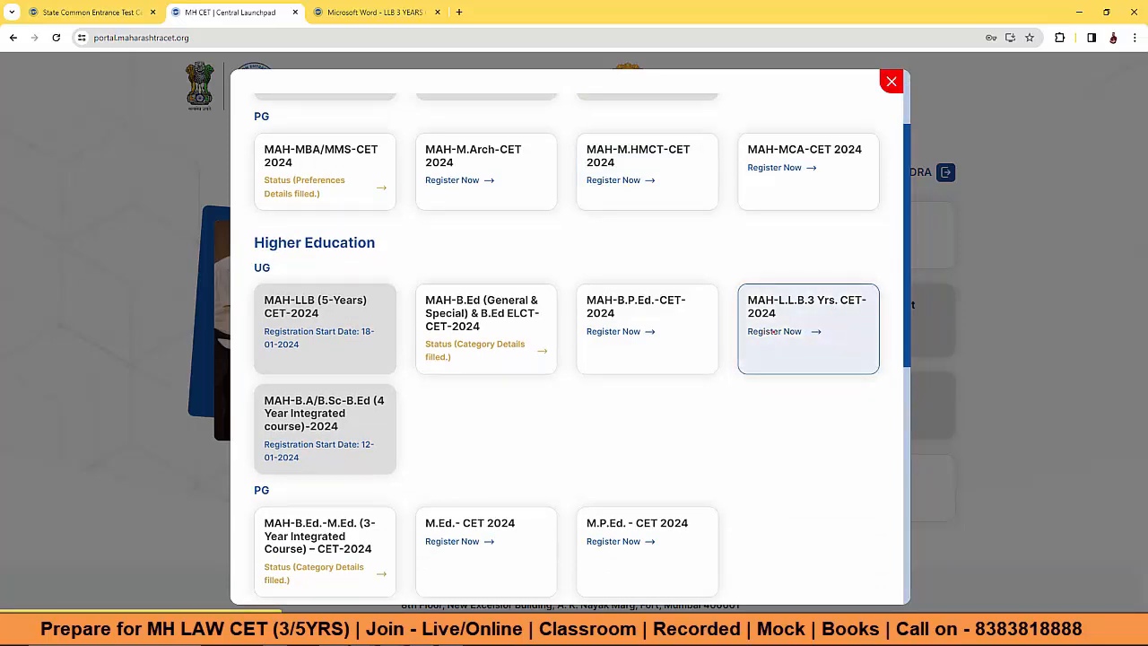
left_click(773, 331)
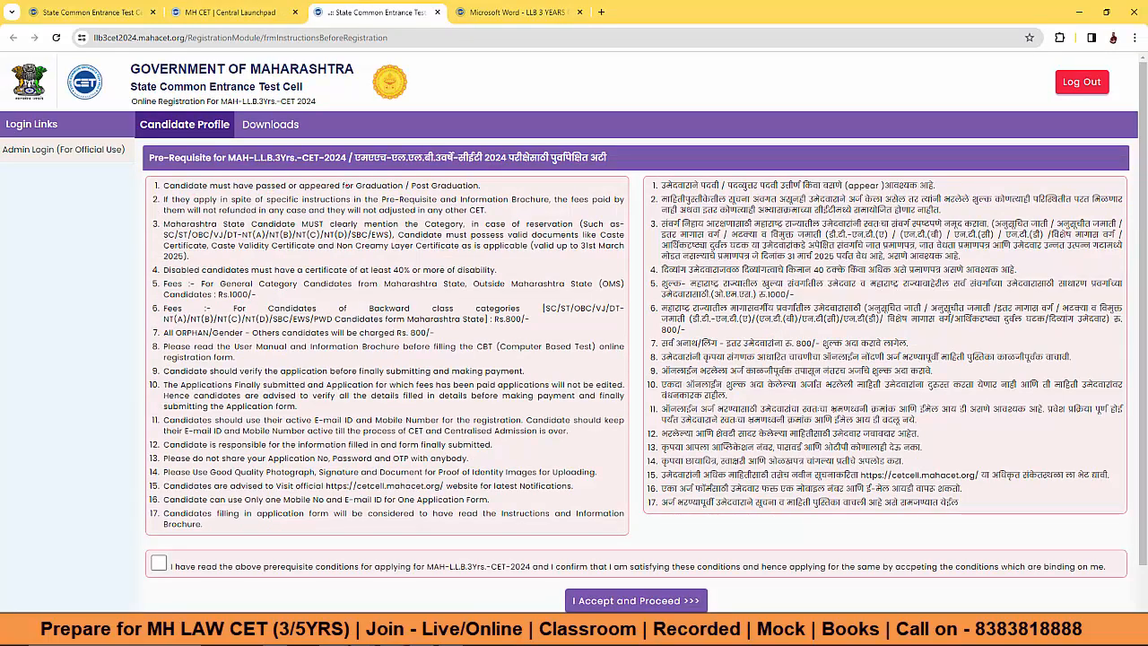
Step: Agree to the Post Graduation prerequisite conditions and proceed to the LL.B. 3-year registration form
left_click_drag(360, 186, 479, 185)
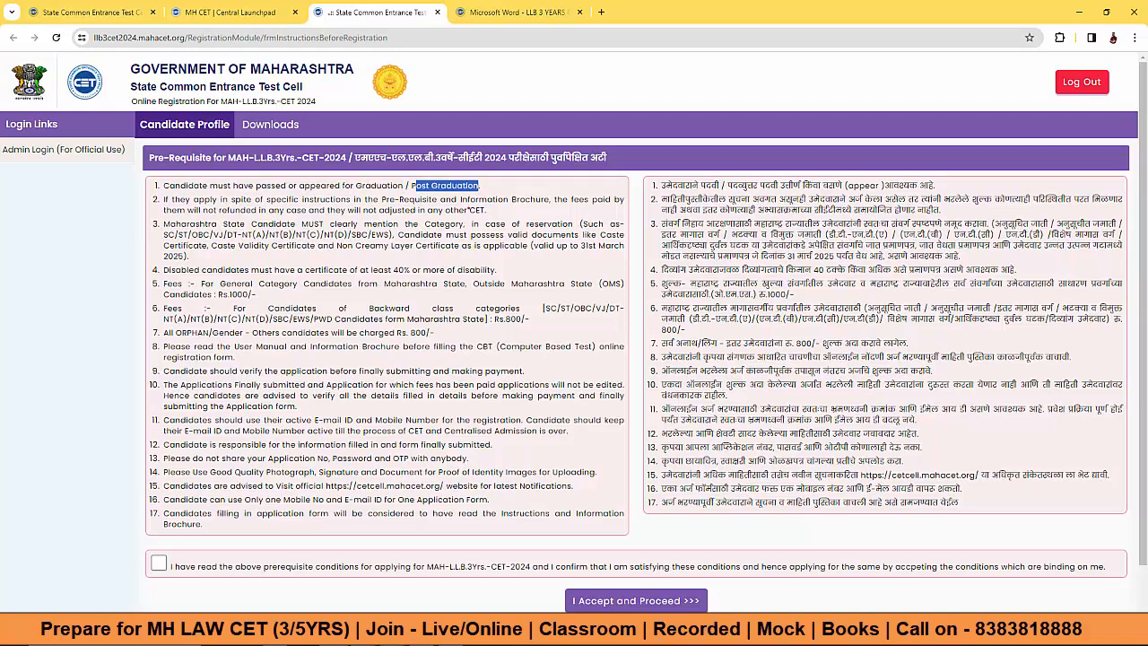
scroll(574, 337, "down", 1)
left_click(159, 510)
left_click(636, 548)
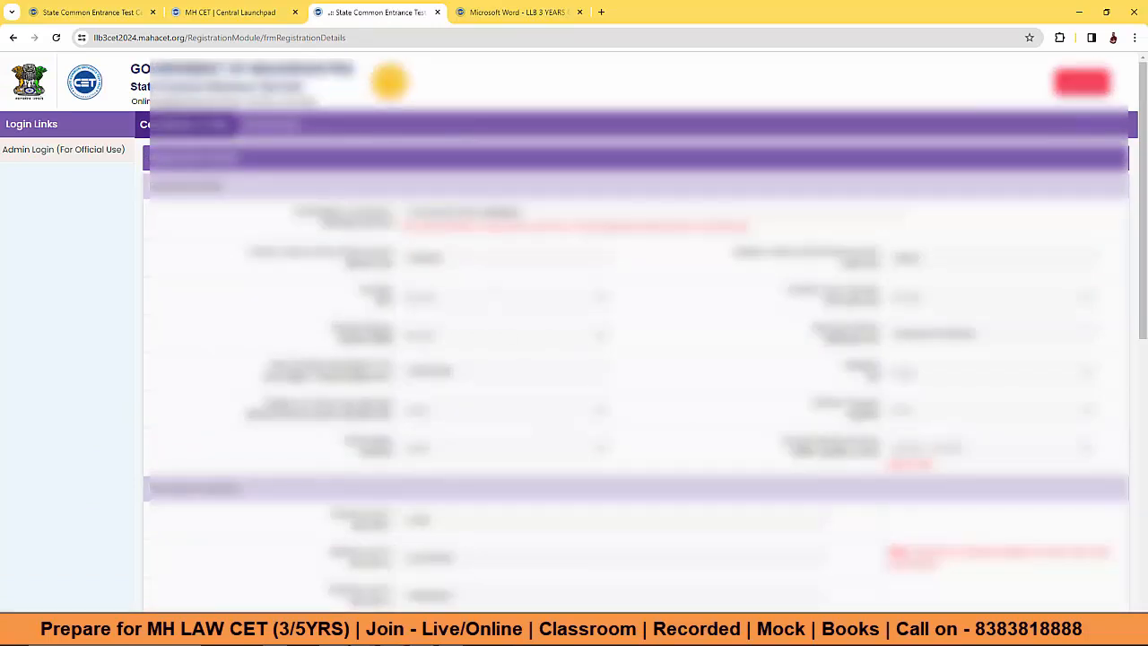
left_click_drag(408, 212, 523, 213)
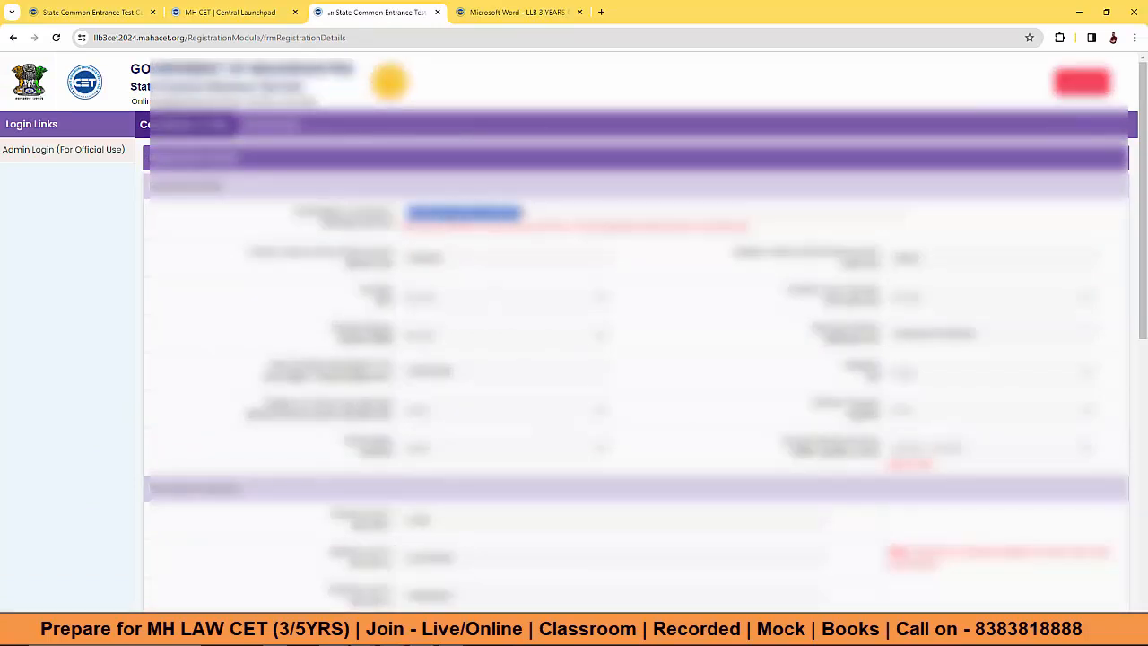
Step: Review the red warning note and the prefilled registration values down the form
left_click_drag(489, 227, 747, 227)
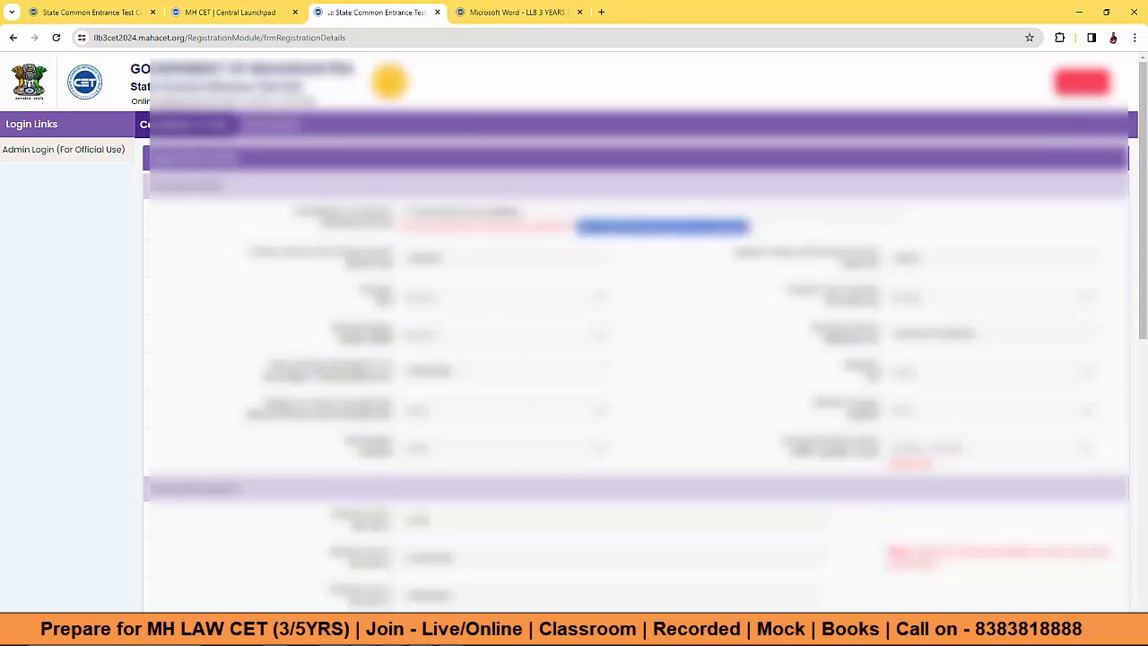
left_click_drag(523, 213, 408, 212)
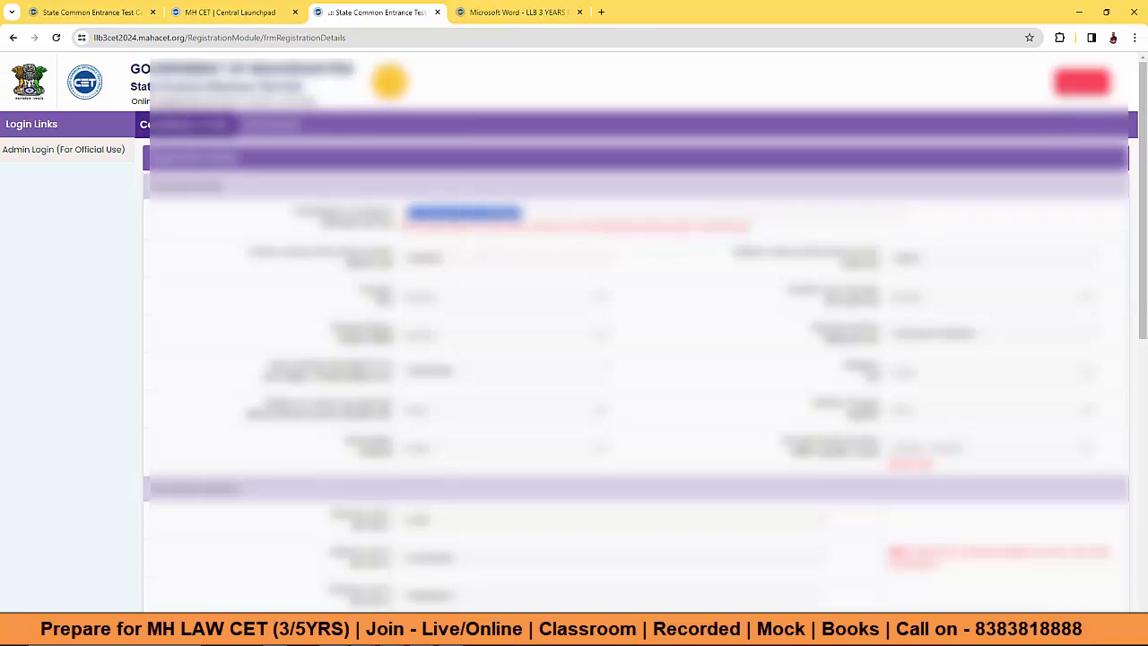
left_click(520, 214)
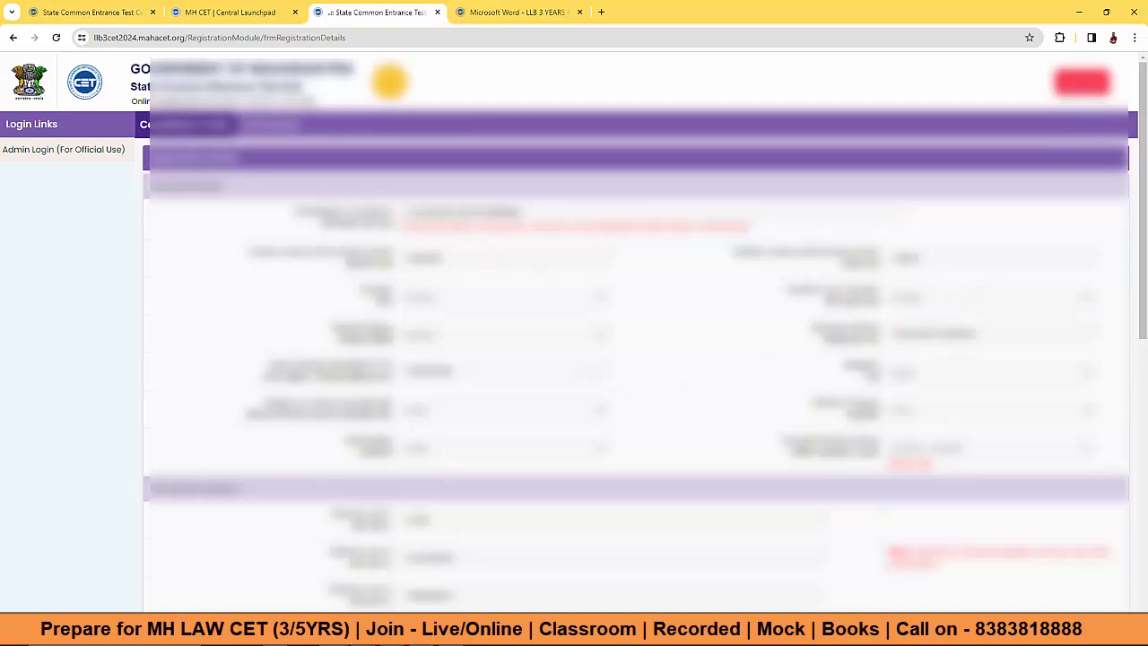
left_click_drag(455, 372, 407, 372)
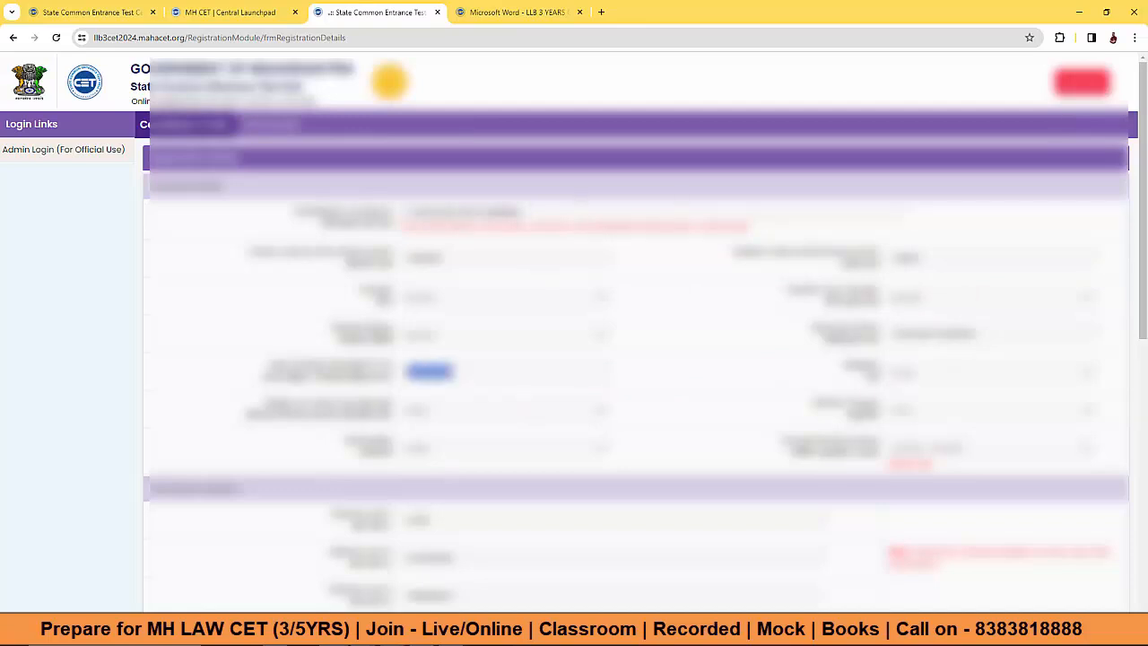
left_click_drag(438, 258, 407, 258)
left_click_drag(921, 258, 895, 259)
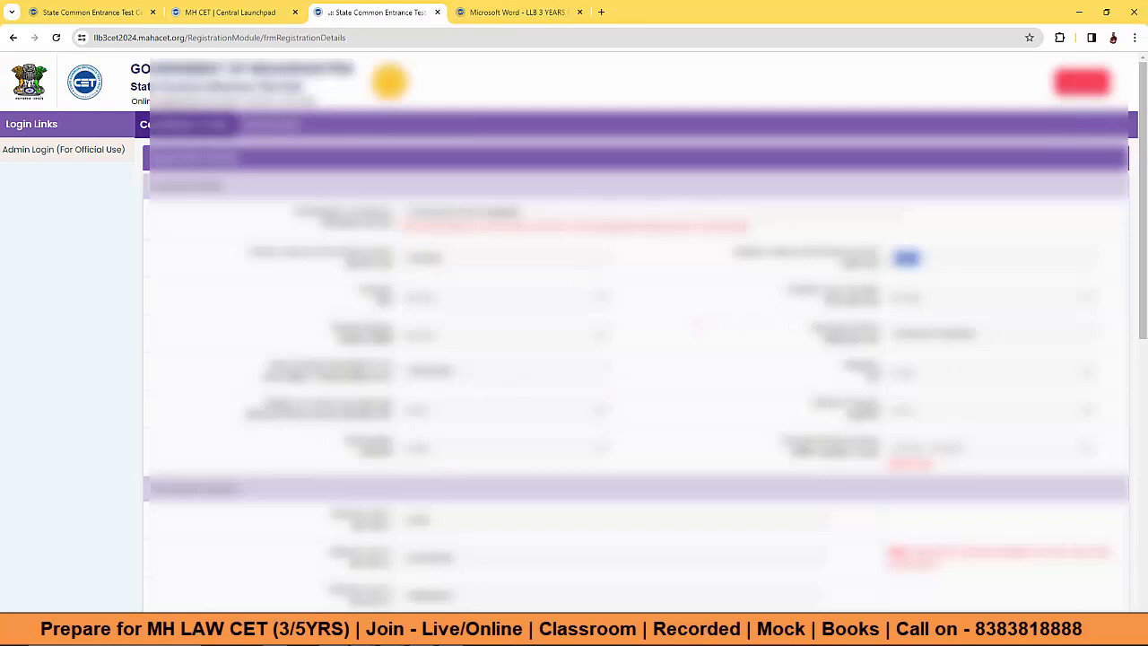
scroll(637, 358, "down", 6)
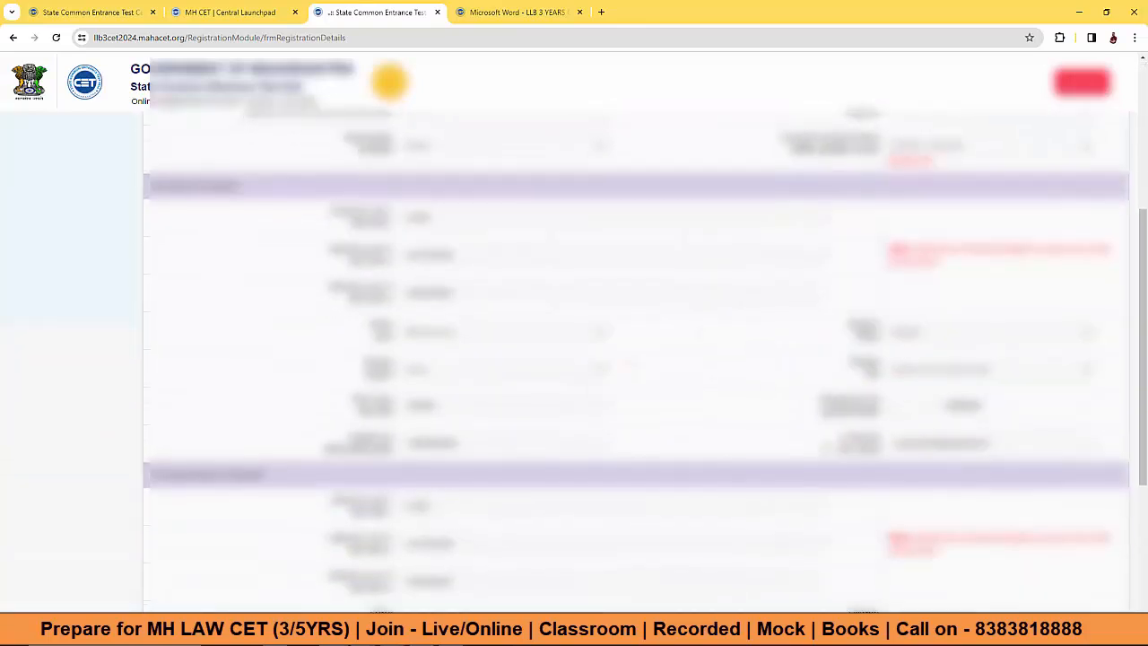
double_click(459, 267)
scroll(575, 323, "down", 2)
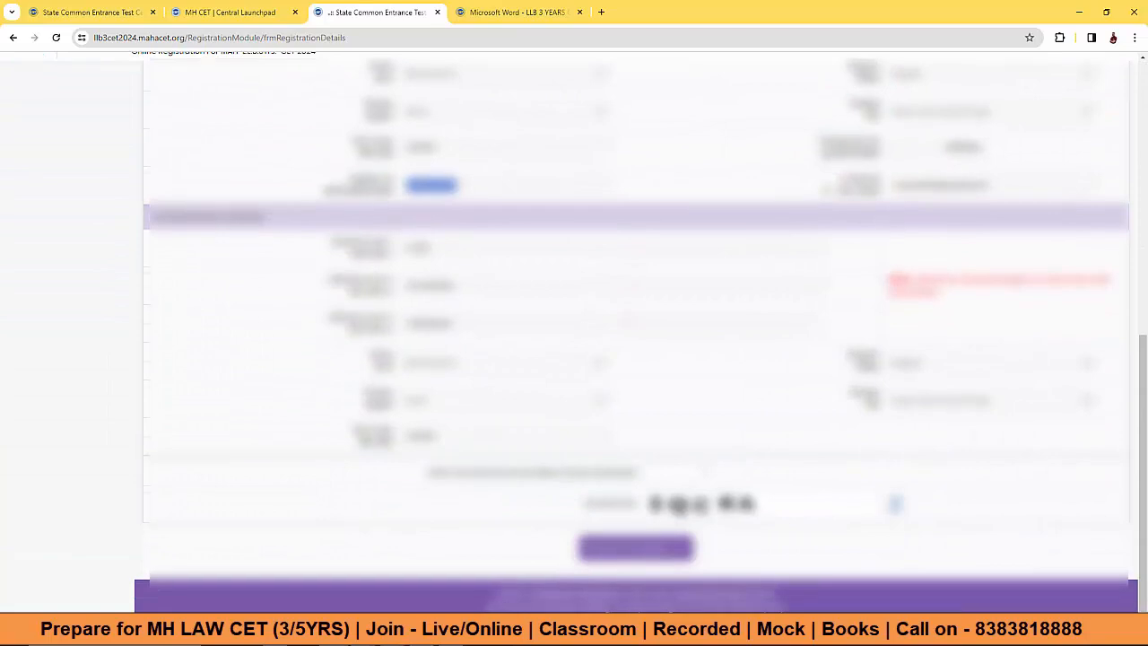
Step: Enter the captcha security code and submit the details with Save & Proceed
left_click(675, 472)
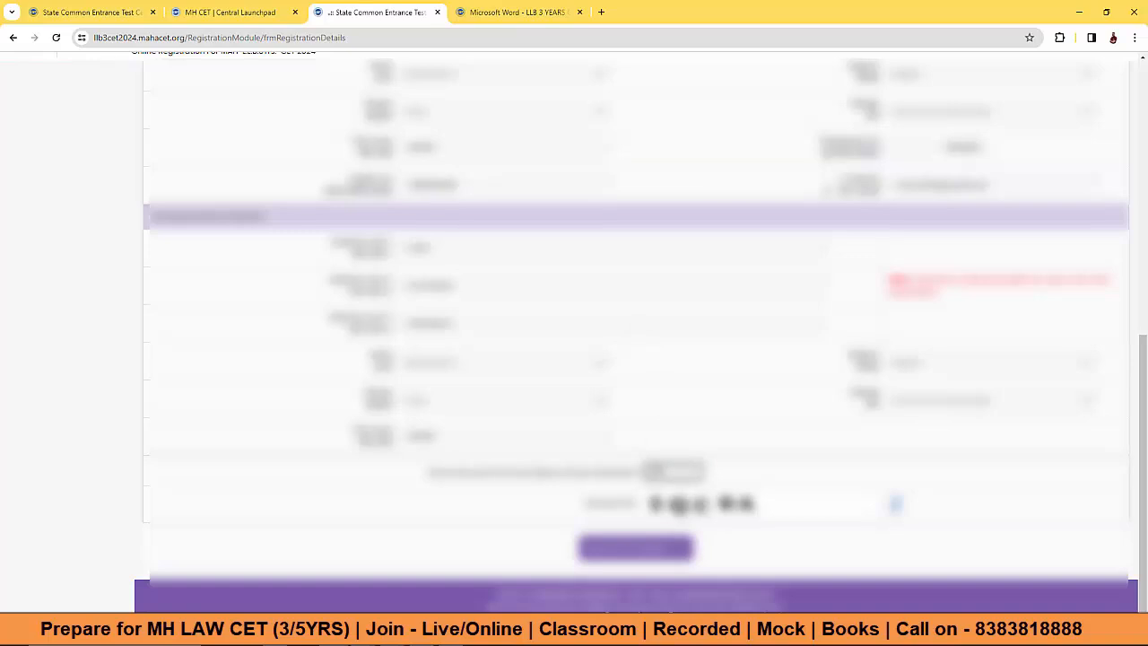
type("5QCRA")
left_click(636, 548)
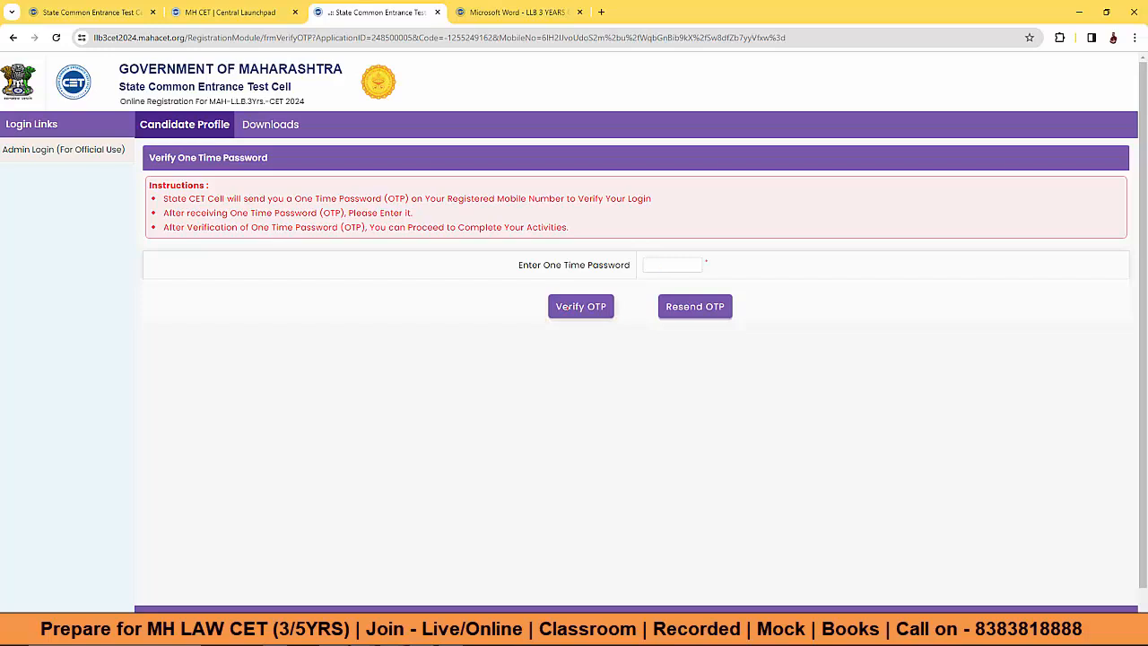
Step: Verify the OTP, note the newly issued application number, and continue to the application form
left_click(580, 306)
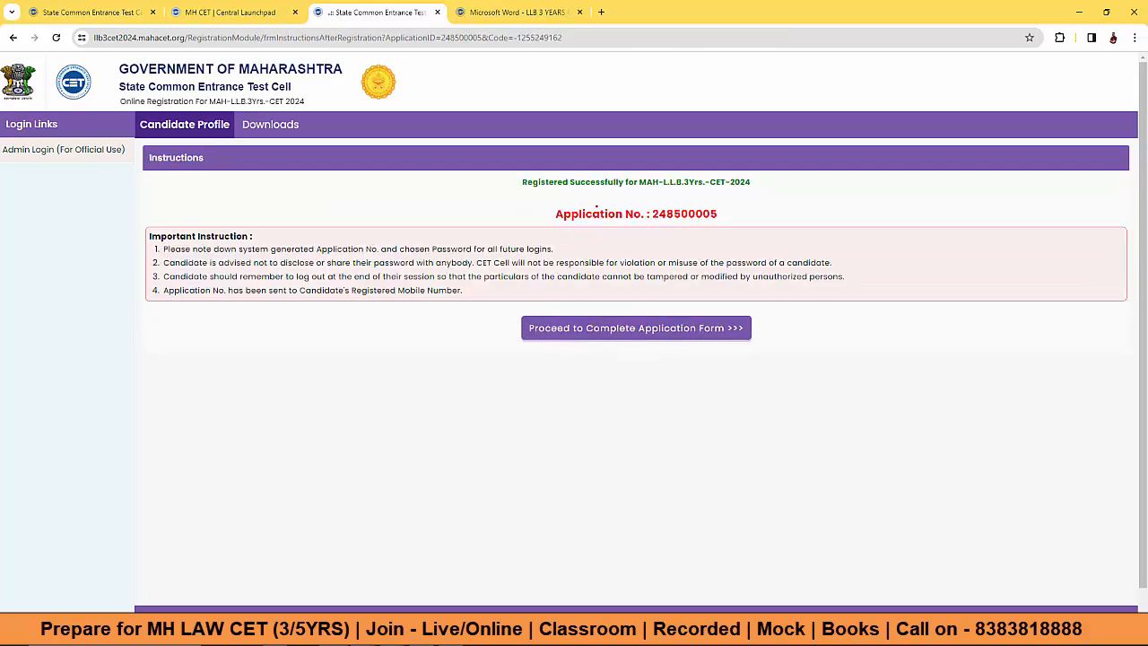
left_click_drag(652, 213, 715, 218)
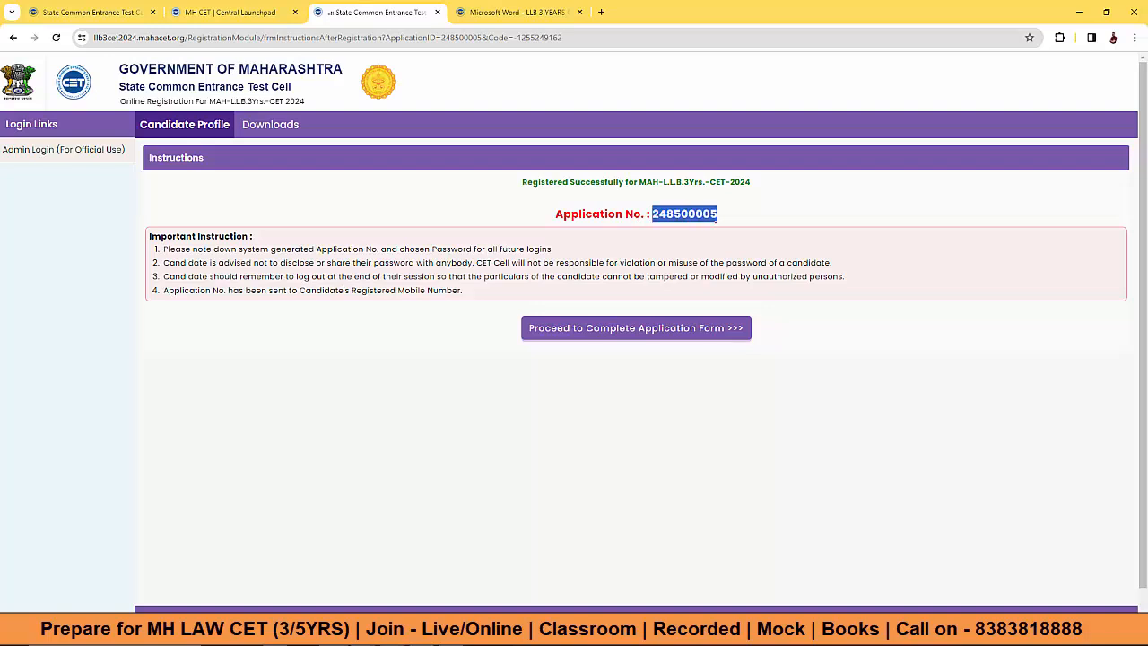
left_click(593, 327)
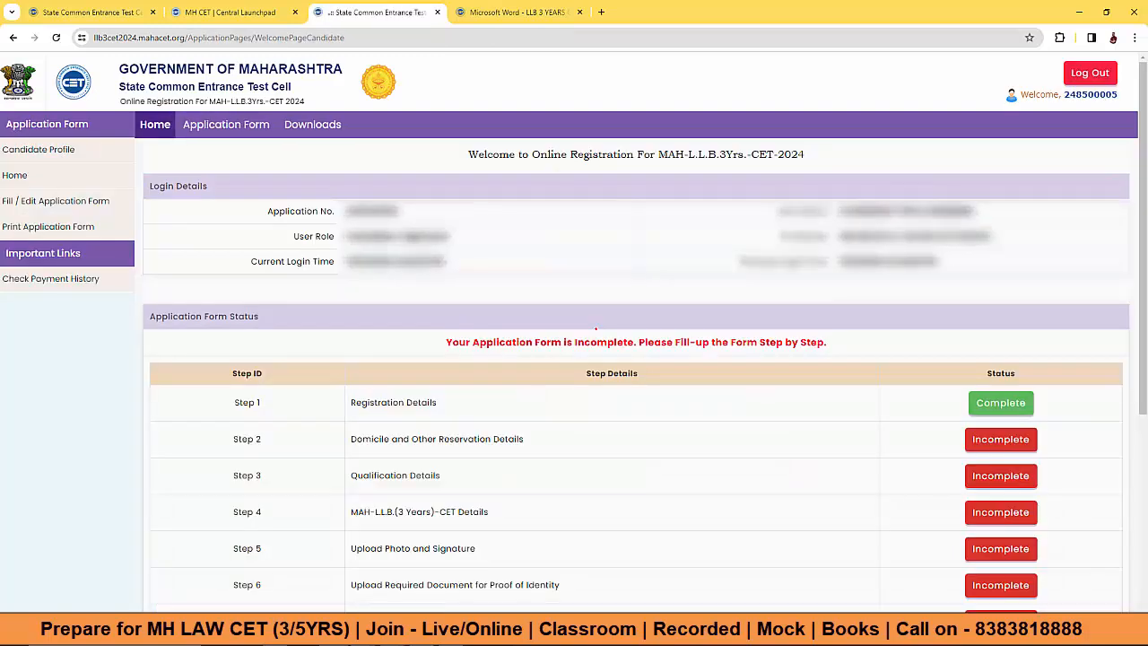
Step: Review the application steps status table, then open Step 2's incomplete Domicile and Reservation form
scroll(593, 326, "down", 3)
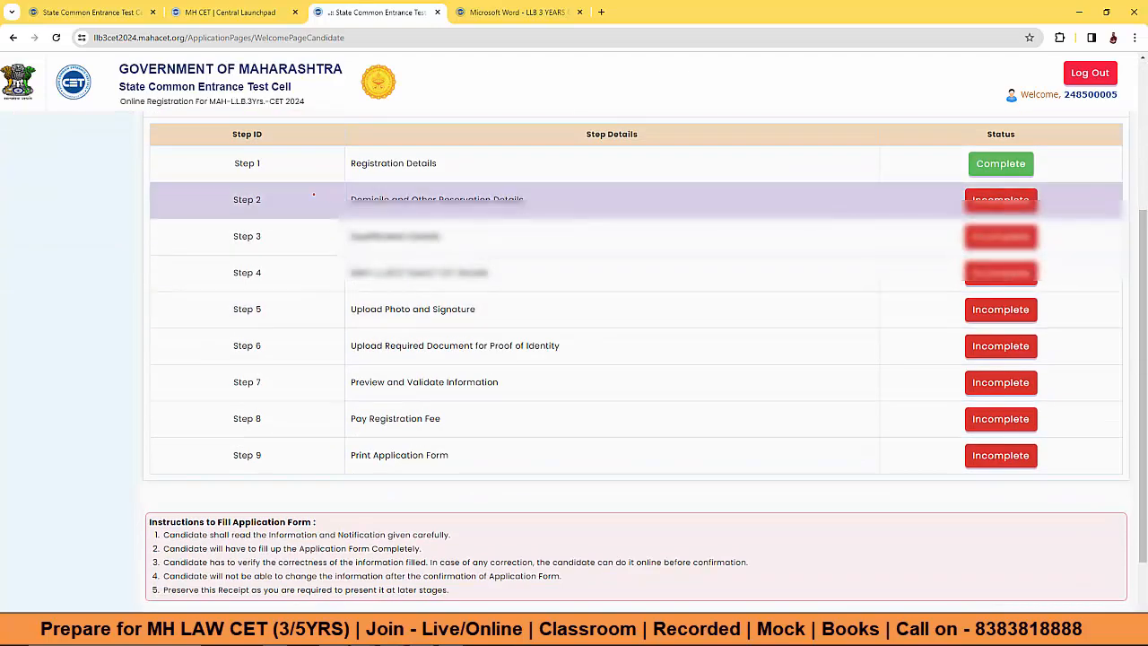
scroll(659, 179, "up", 2)
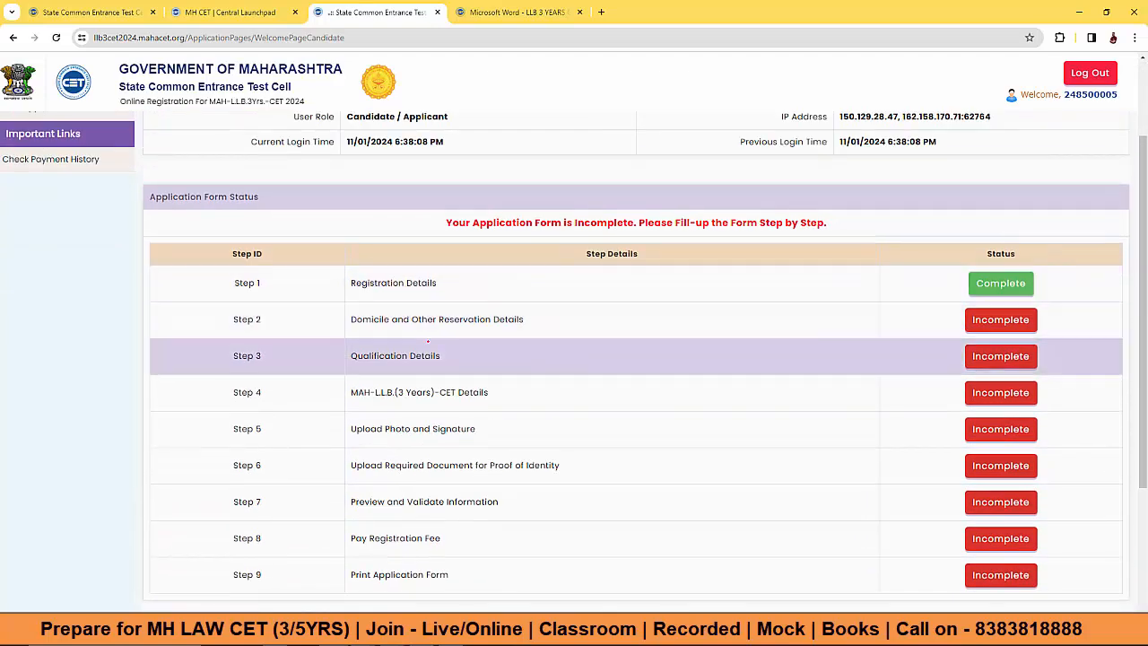
scroll(627, 327, "down", 1)
scroll(723, 325, "up", 1)
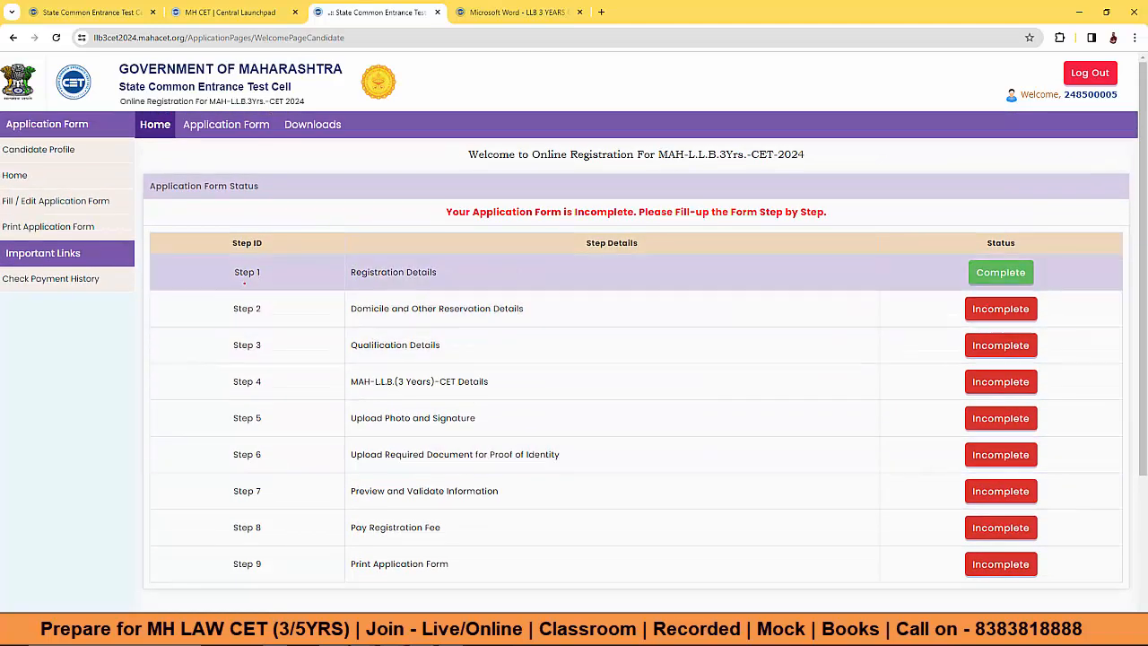
left_click_drag(234, 271, 267, 560)
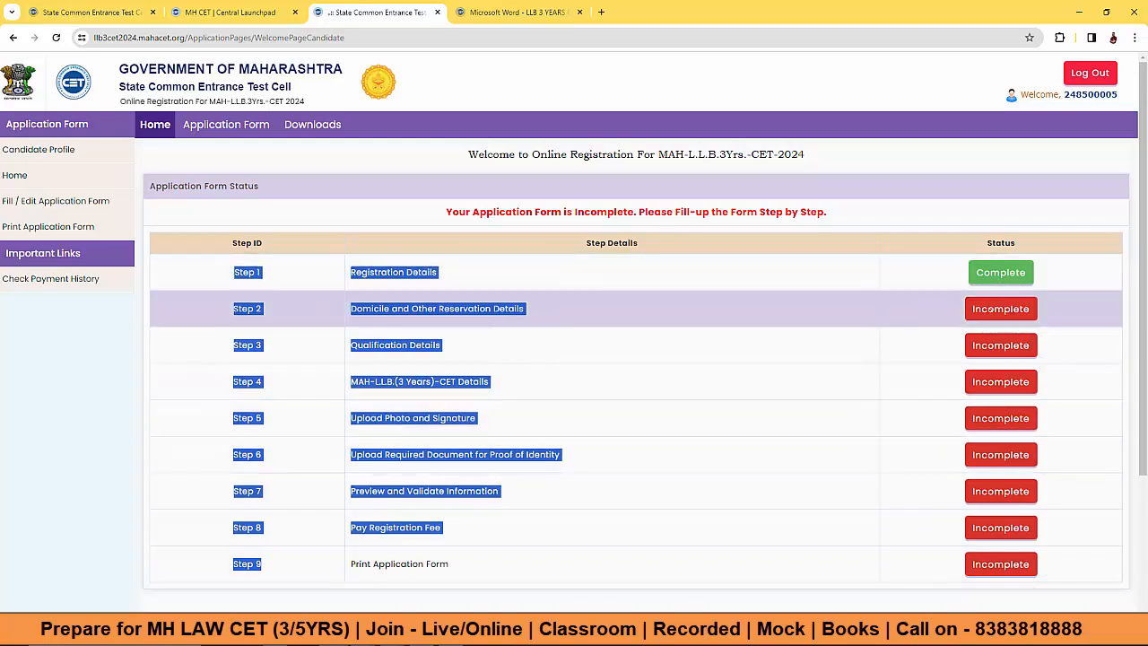
left_click(984, 308)
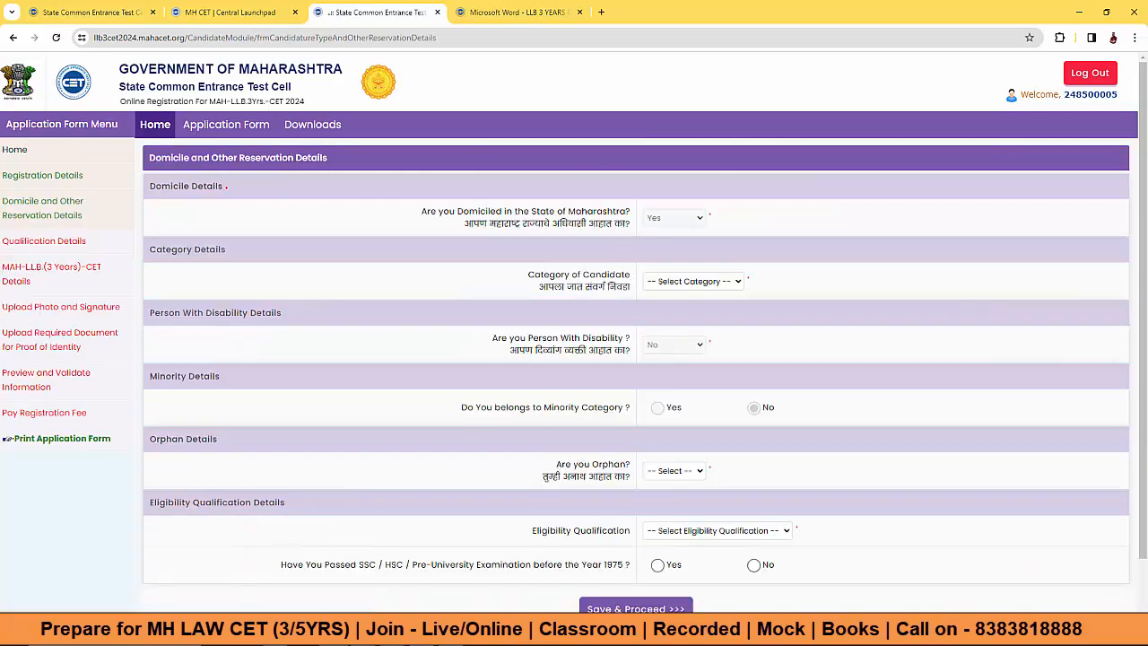
Step: Try category Open, then SC with caste Aaremala (3)
left_click_drag(470, 215, 556, 215)
left_click(643, 215)
left_click(675, 280)
left_click(668, 308)
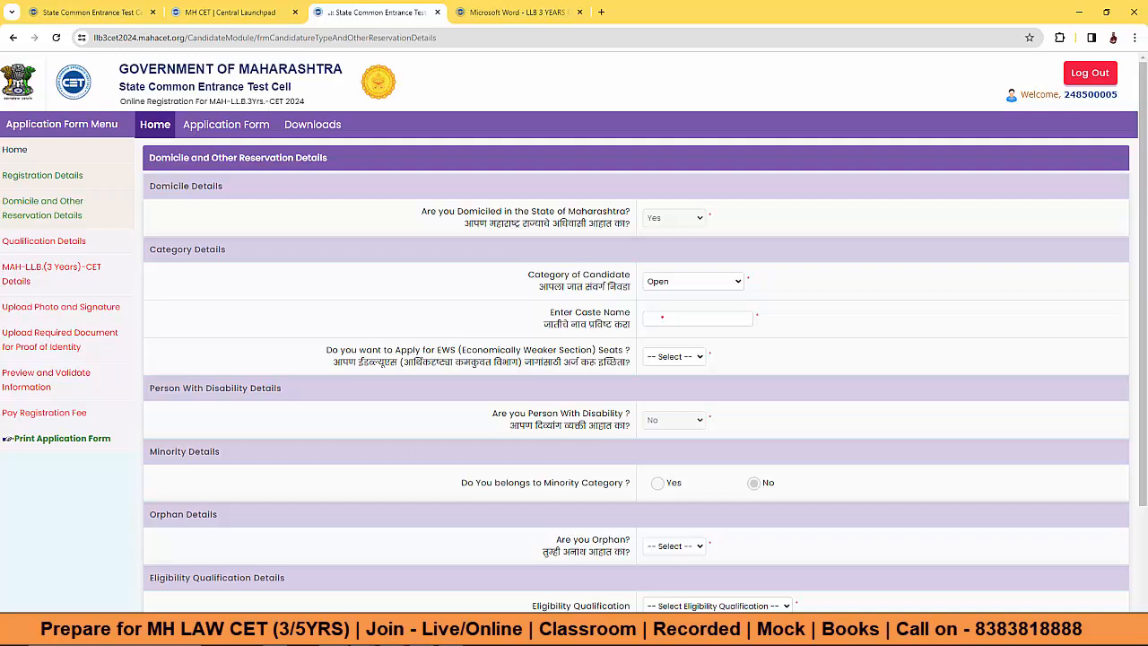
left_click(656, 319)
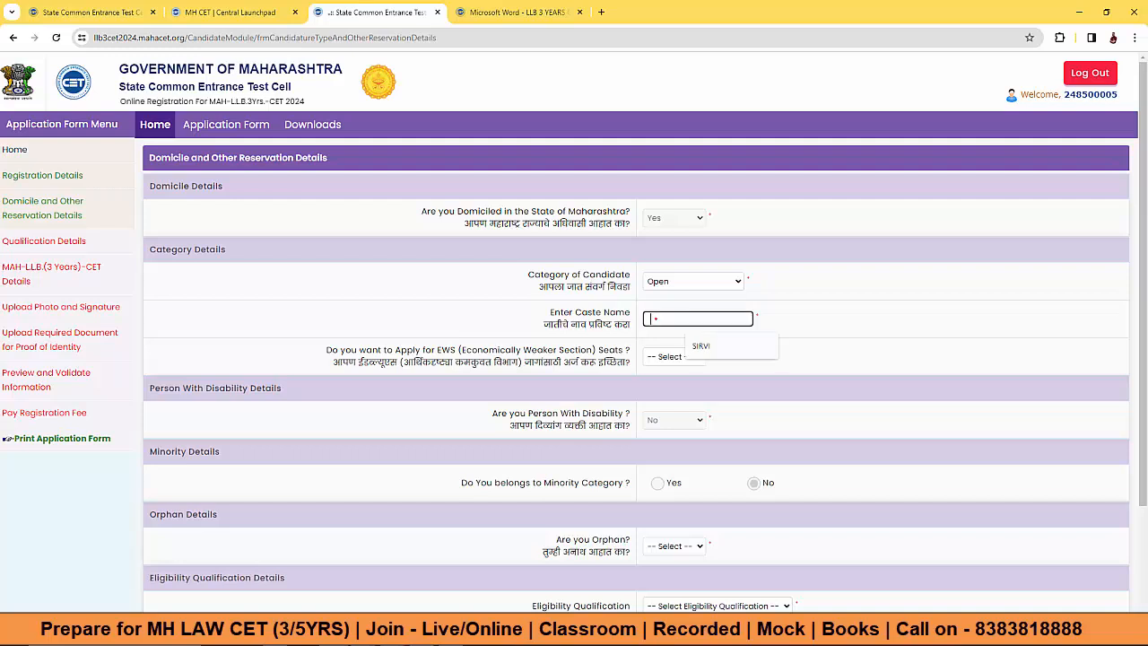
left_click(661, 299)
left_click(664, 283)
left_click(663, 320)
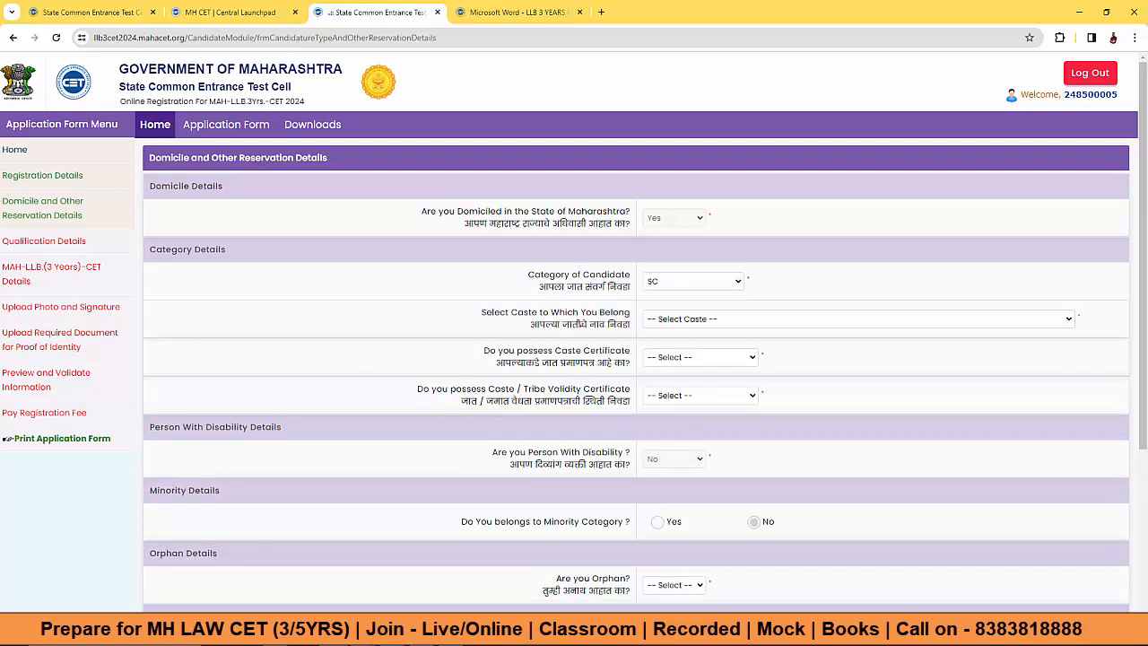
left_click(641, 319)
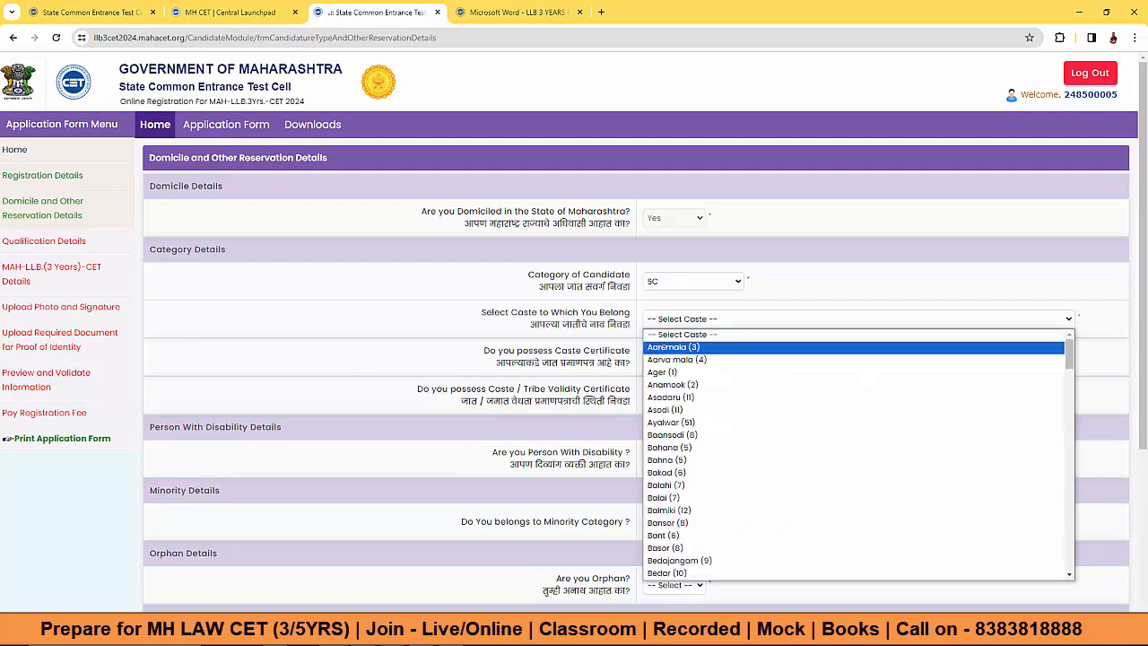
key("Return")
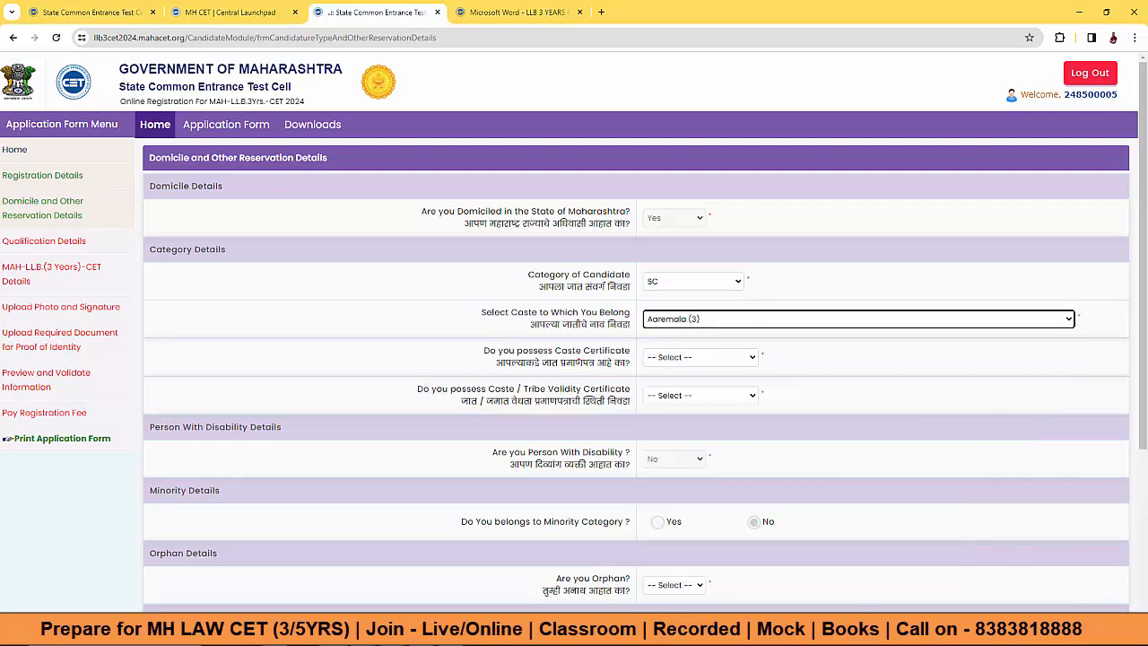
Step: Try caste certificate status Available, then Applied but Not Received with its receipt and date fields
left_click(660, 357)
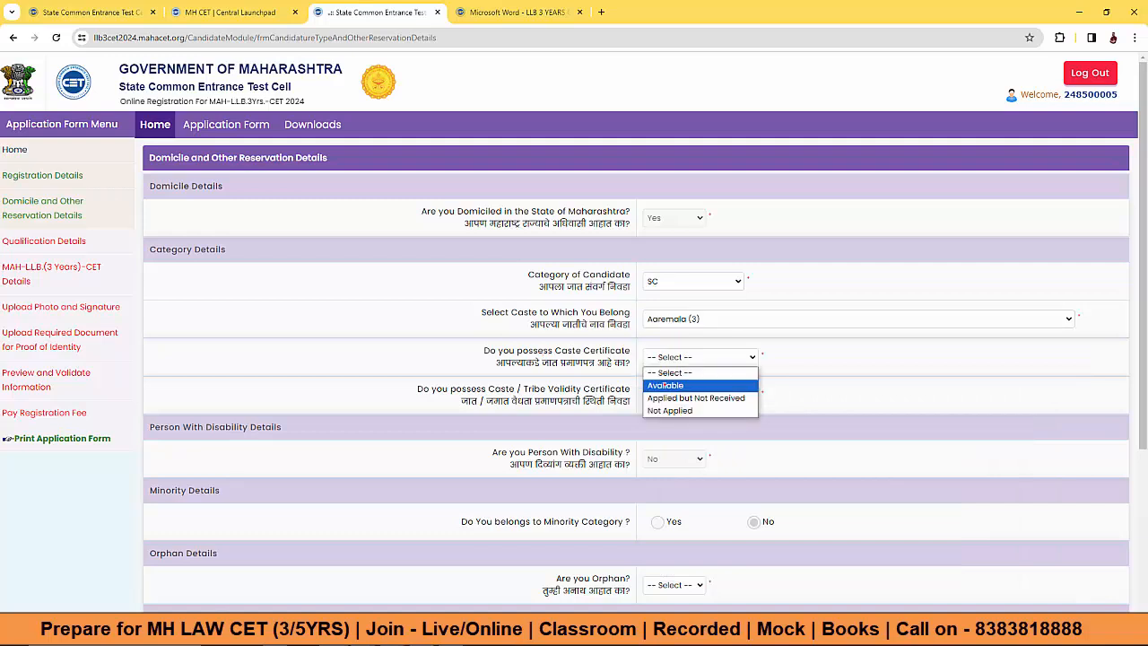
left_click(665, 385)
left_click(681, 390)
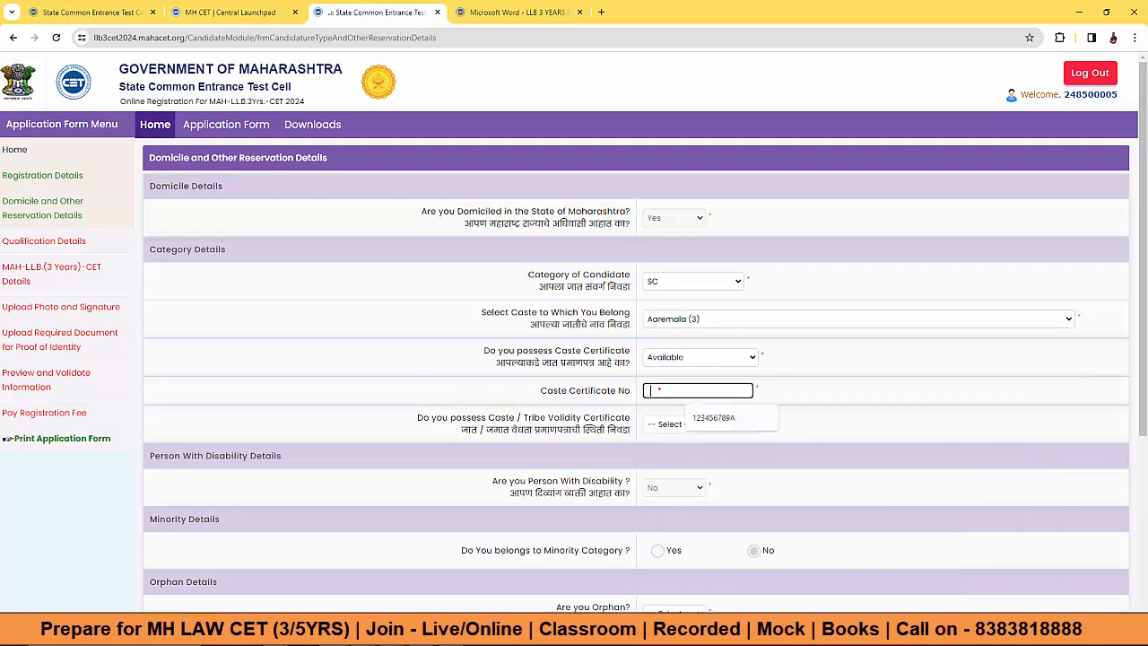
left_click(701, 416)
left_click(675, 357)
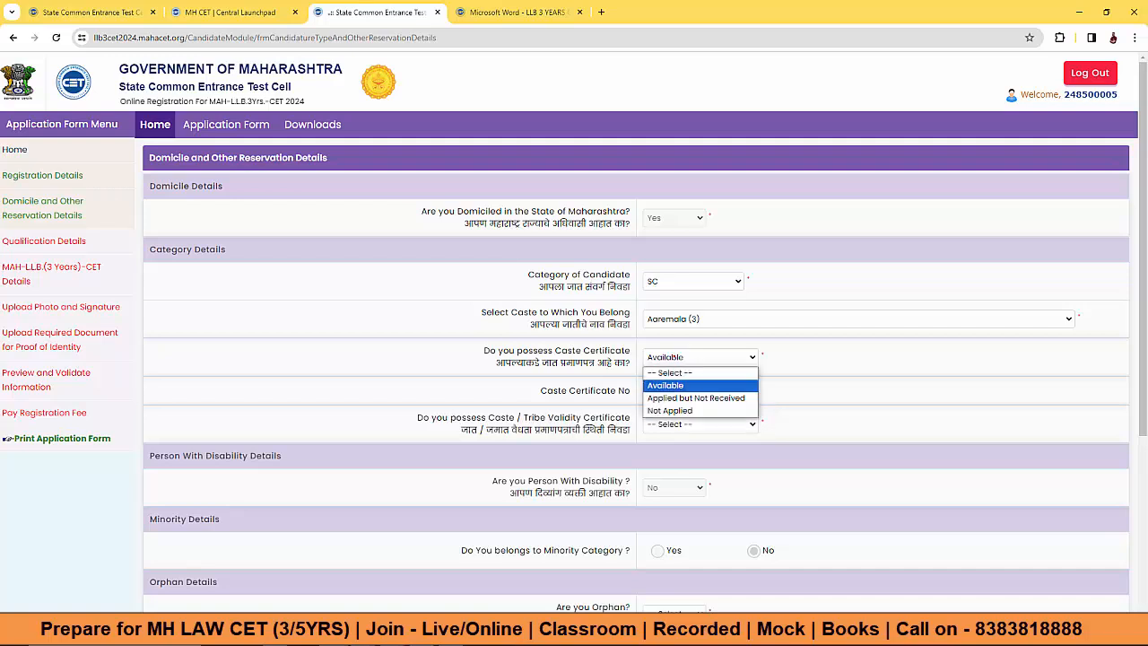
left_click(682, 398)
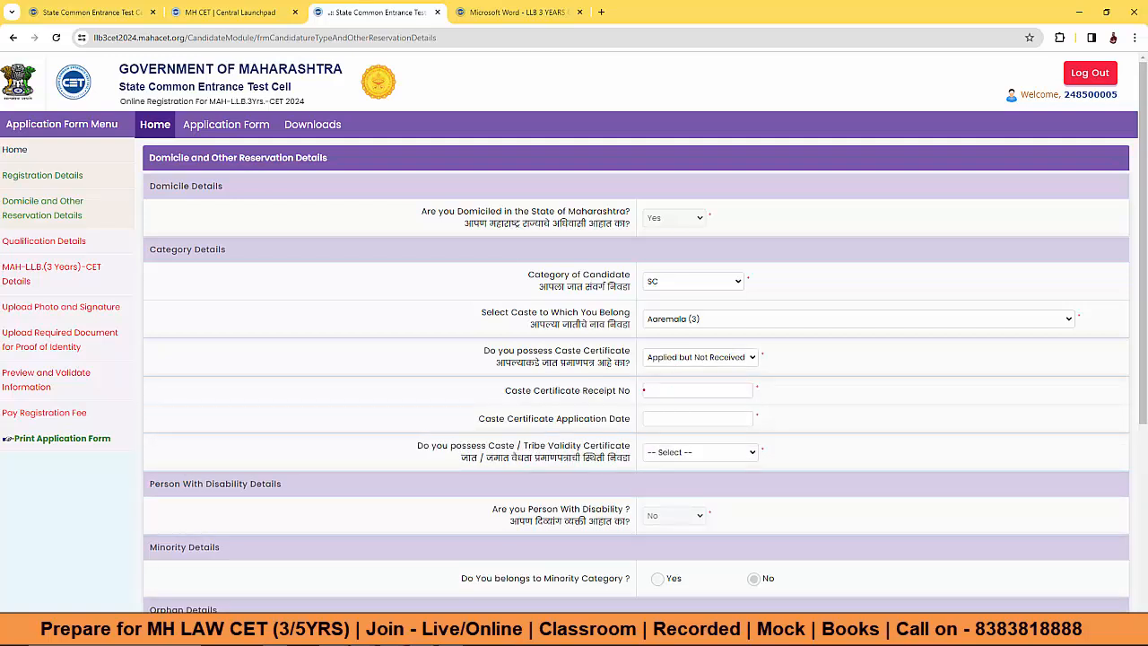
left_click(658, 390)
left_click(662, 417)
left_click(771, 409)
Step: Switch Category of Candidate to ST, then settle on DT/VJ
left_click(672, 282)
left_click(660, 331)
left_click(663, 280)
left_click(667, 342)
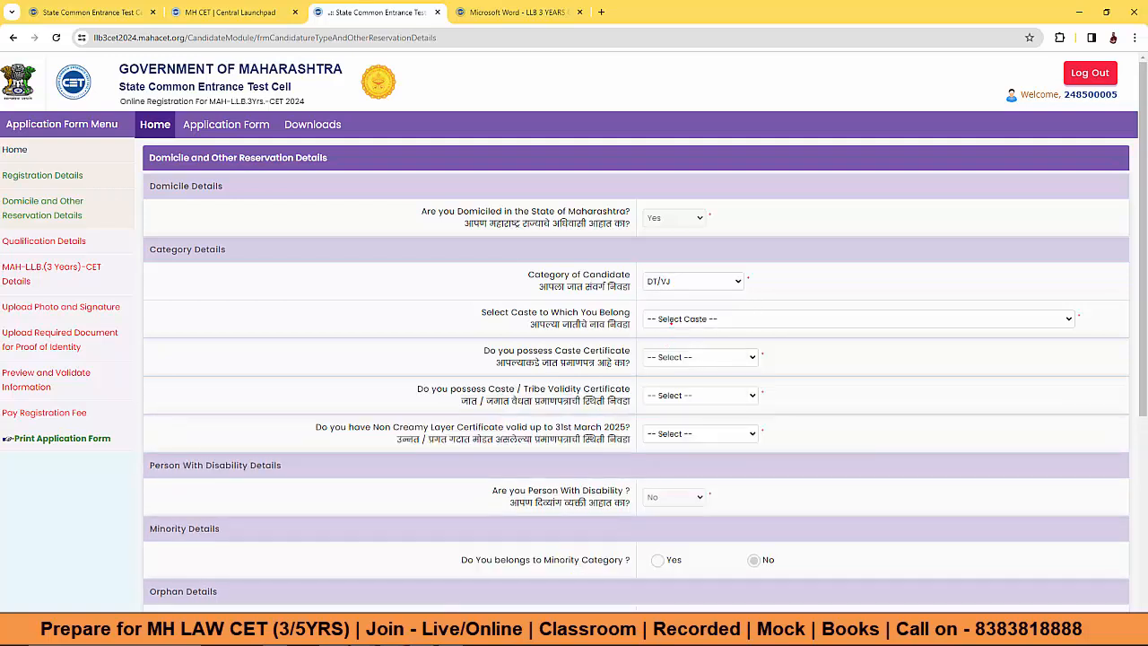
Step: Switch Category of Candidate to OBC and review its Non Creamy Layer, validity and caste certificate questions
left_click(661, 281)
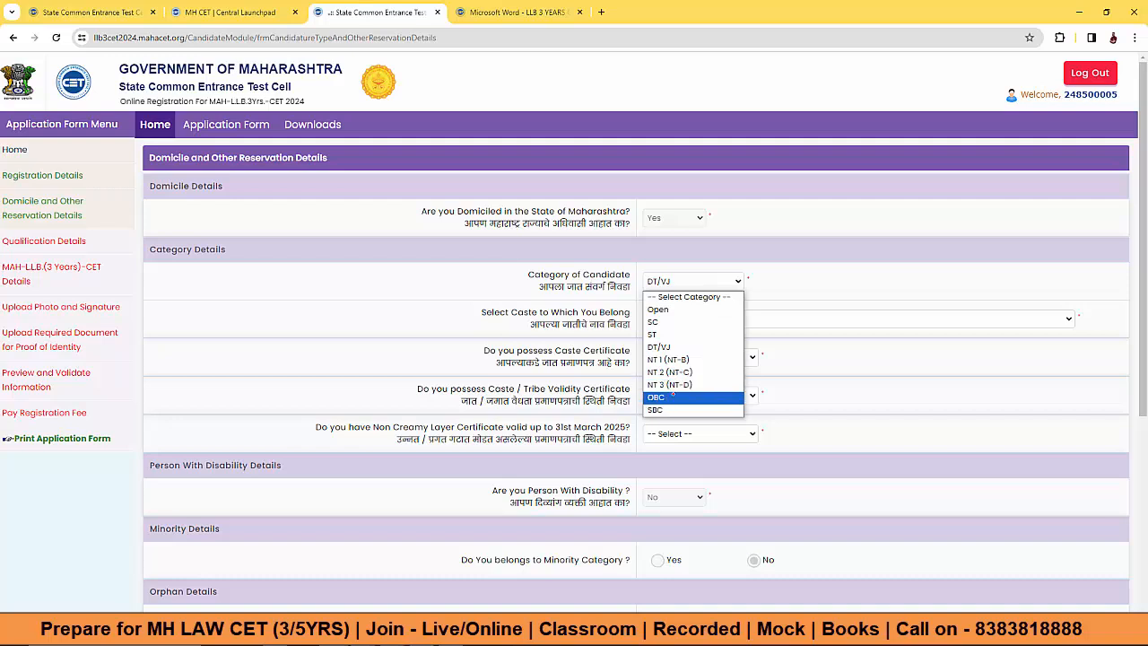
left_click(666, 400)
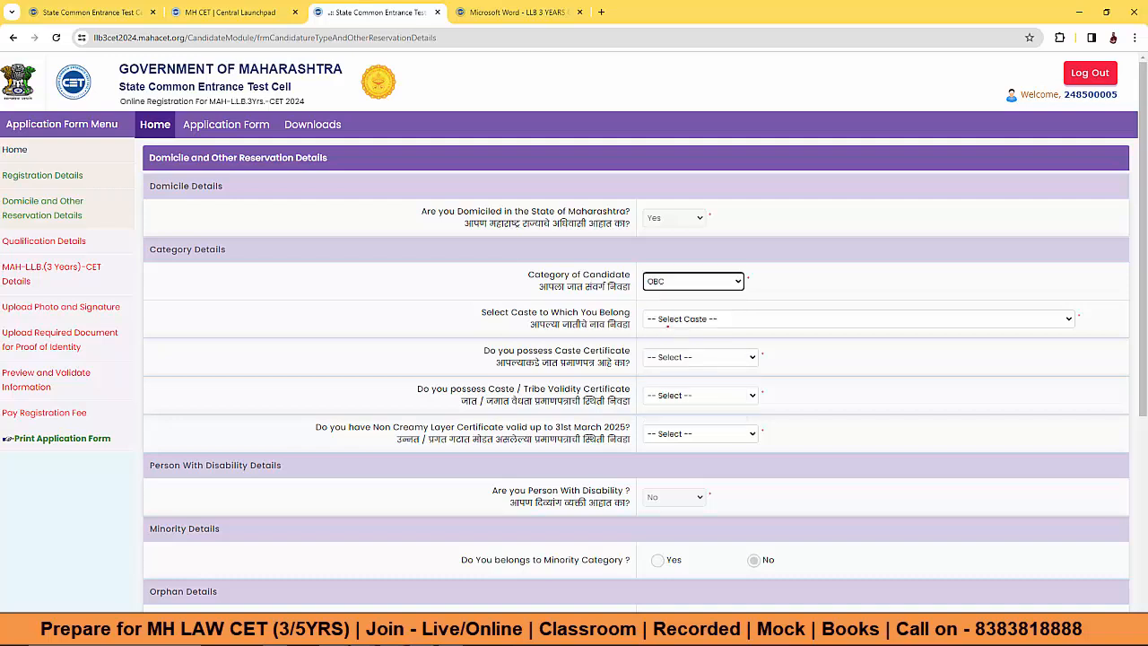
left_click_drag(348, 427, 629, 427)
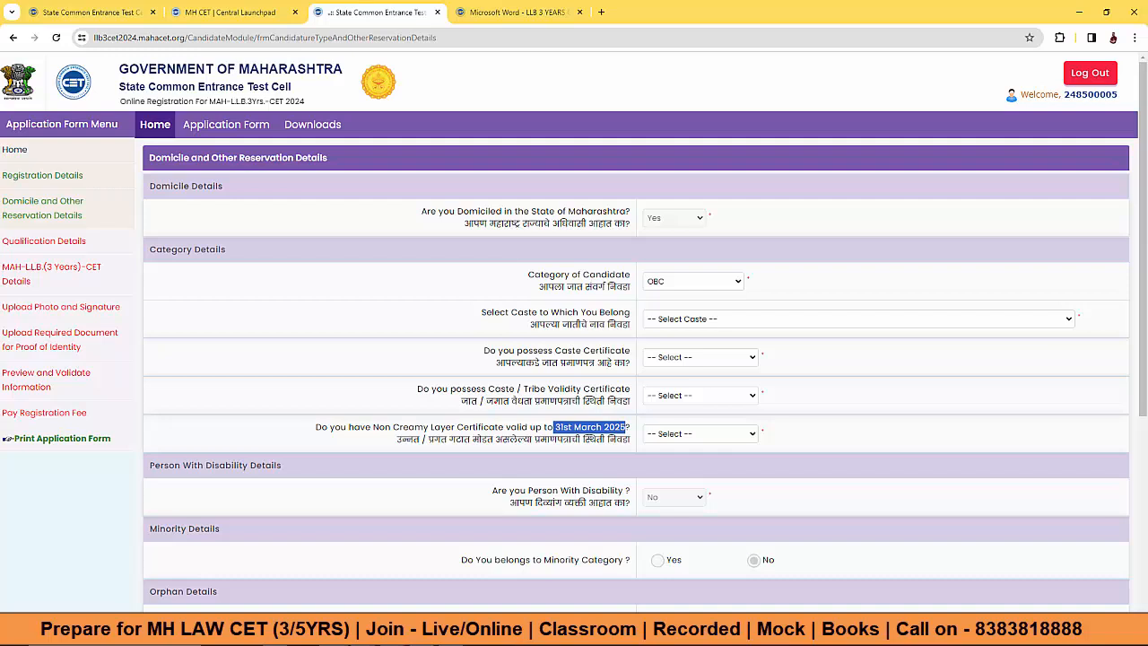
left_click_drag(534, 389, 631, 389)
left_click_drag(567, 350, 630, 350)
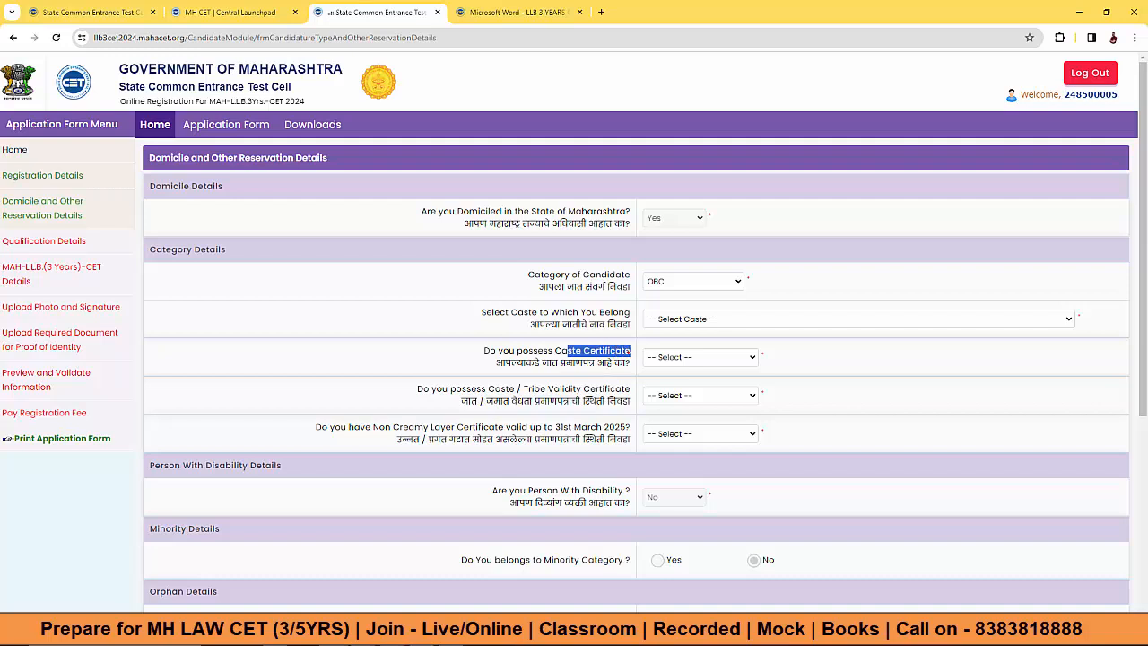
Step: Return Category of Candidate to Open and begin entering the caste name
left_click(706, 282)
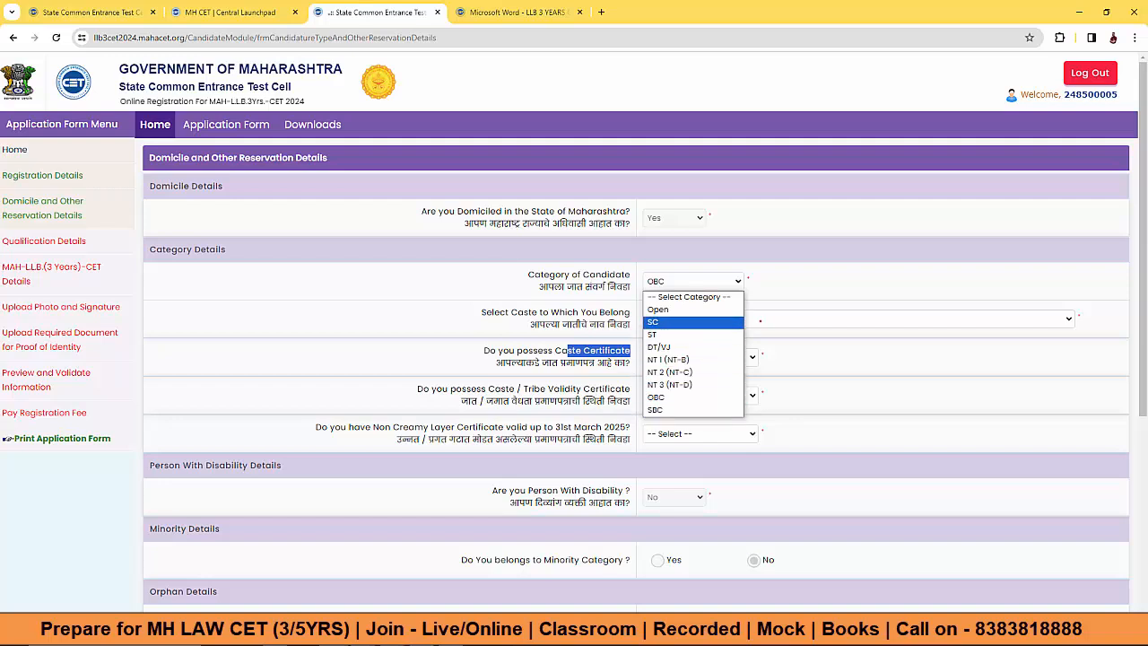
left_click(767, 319)
left_click(771, 297)
left_click(599, 357)
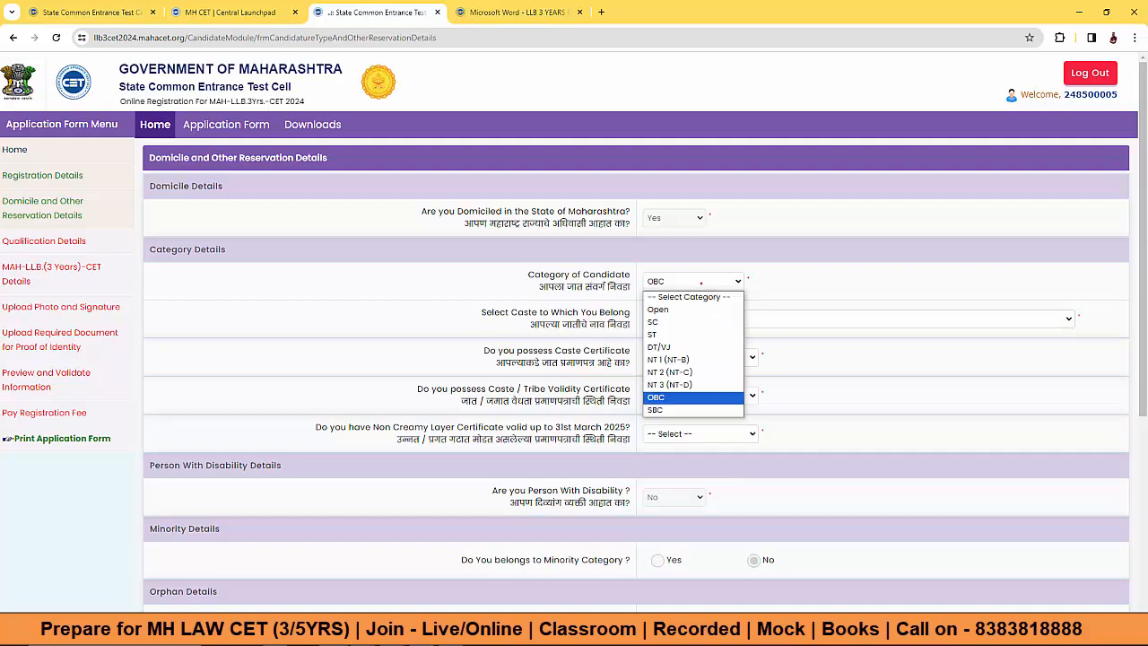
left_click(684, 311)
left_click(671, 320)
Step: Enter SIRVI as the caste name and answer Yes to applying for EWS seats
type("SIRVI")
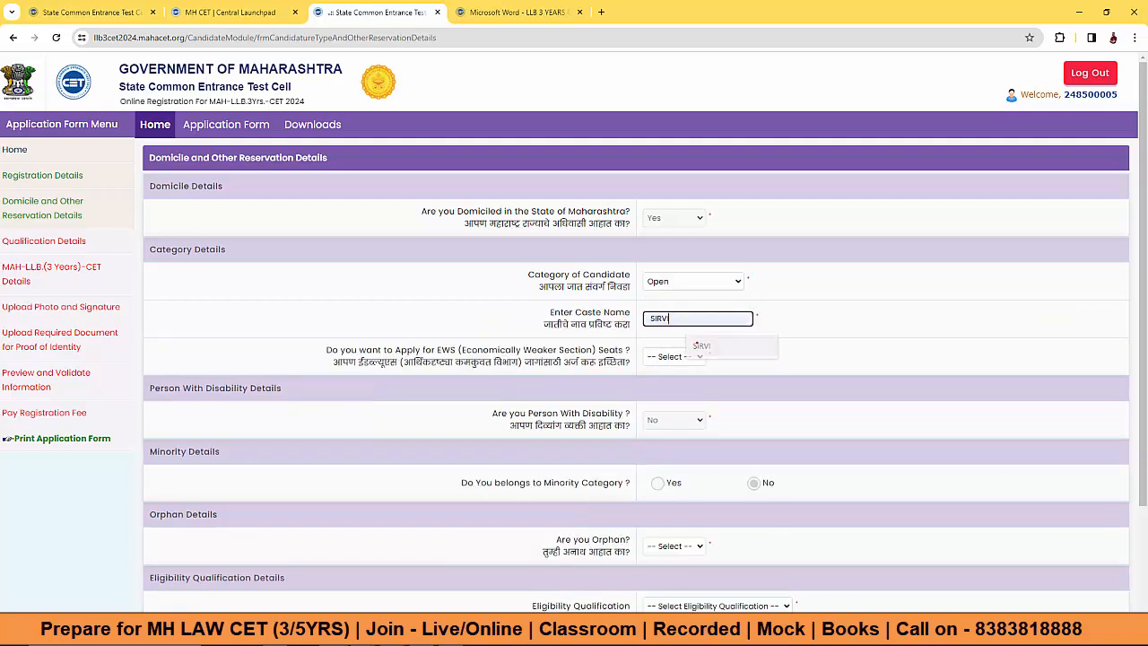
left_click_drag(377, 350, 624, 349)
left_click(674, 356)
left_click(655, 396)
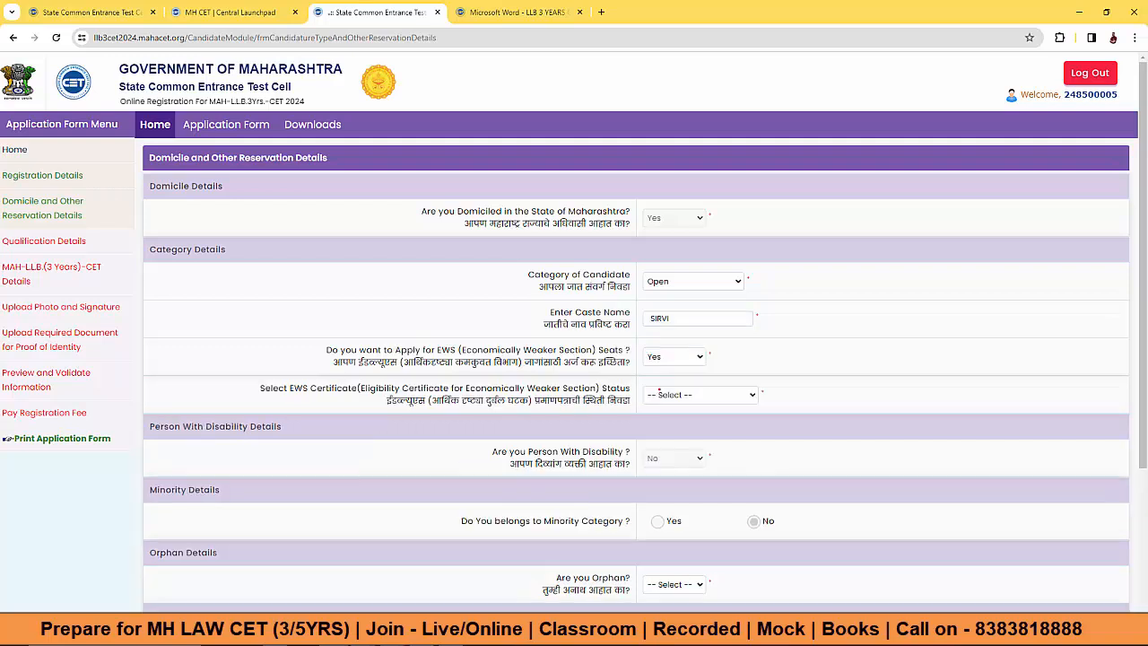
Step: Review the EWS certificate fields under Applied but Not Received, then change the EWS seats answer to No
left_click_drag(294, 388, 629, 388)
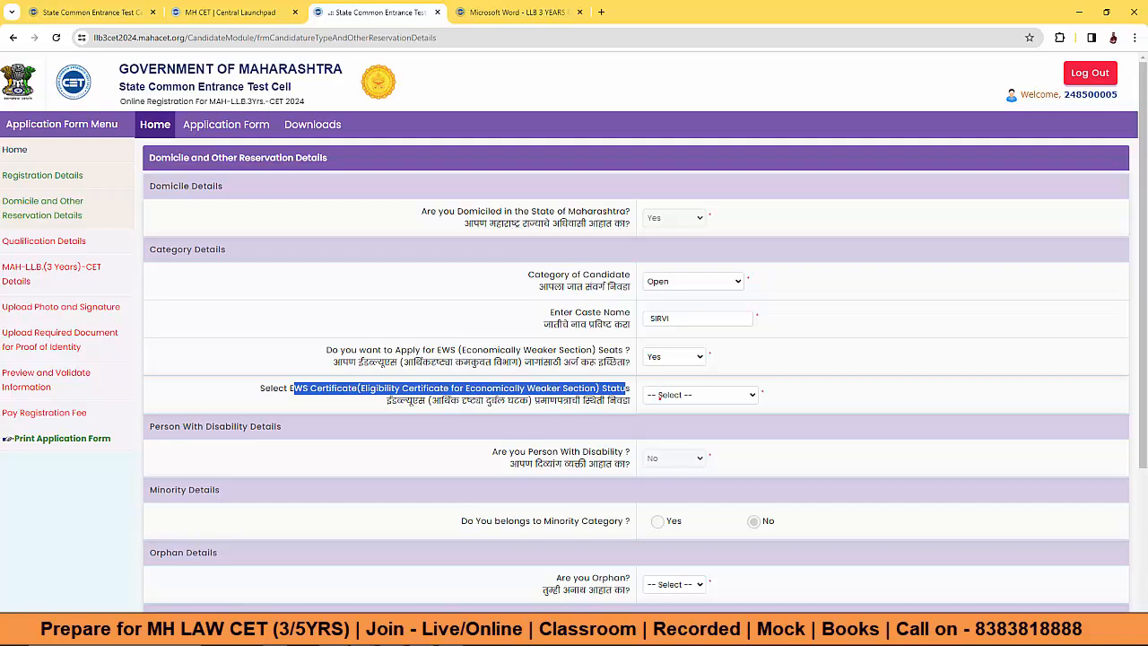
left_click(661, 395)
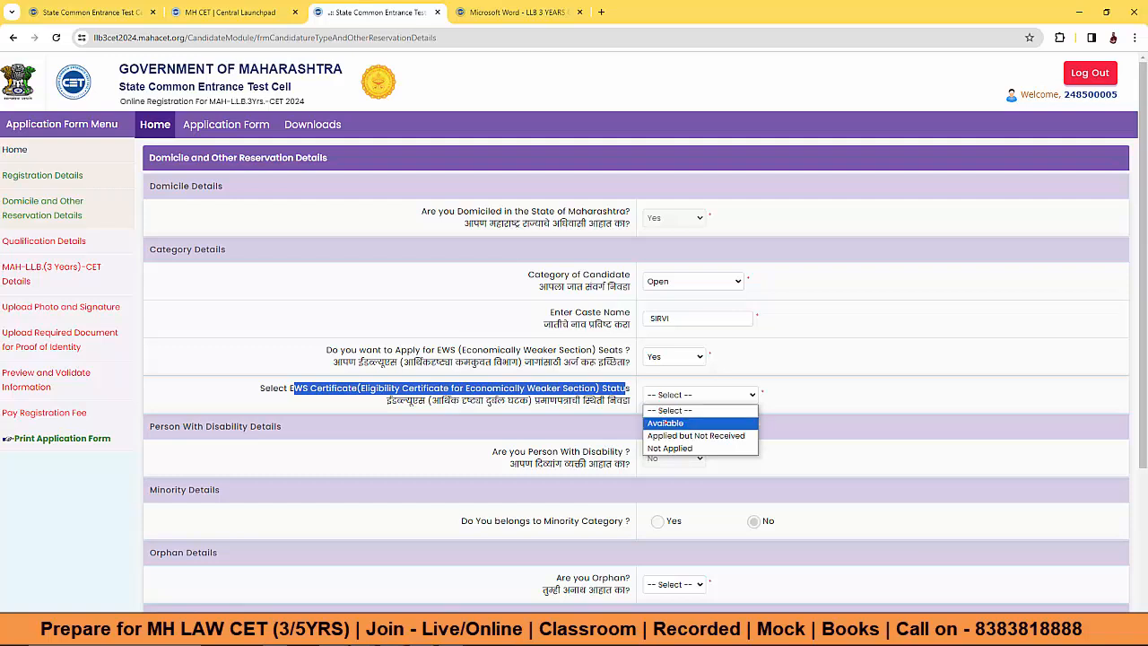
left_click(695, 435)
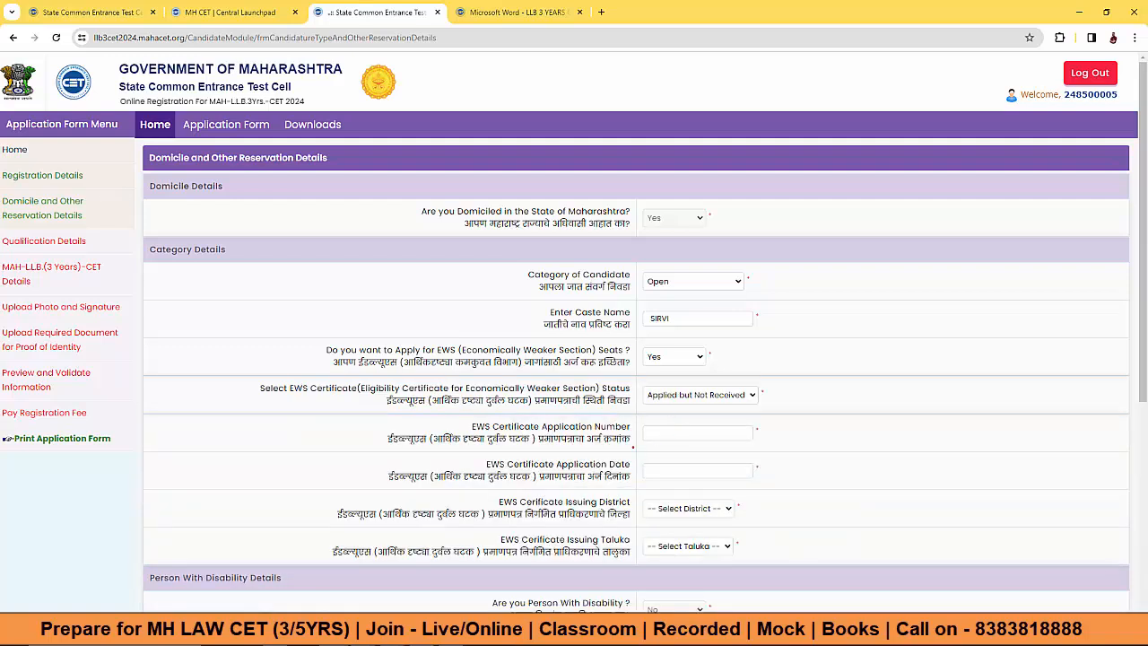
left_click_drag(517, 427, 606, 427)
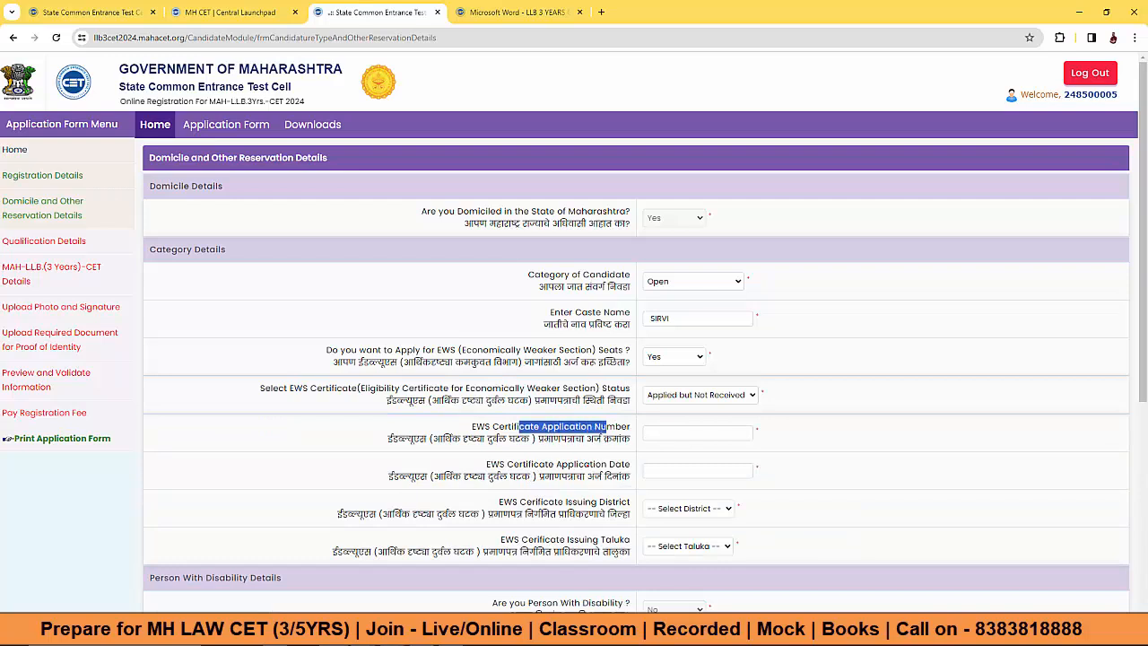
left_click_drag(534, 465, 623, 465)
left_click_drag(537, 503, 629, 502)
left_click_drag(568, 539, 631, 553)
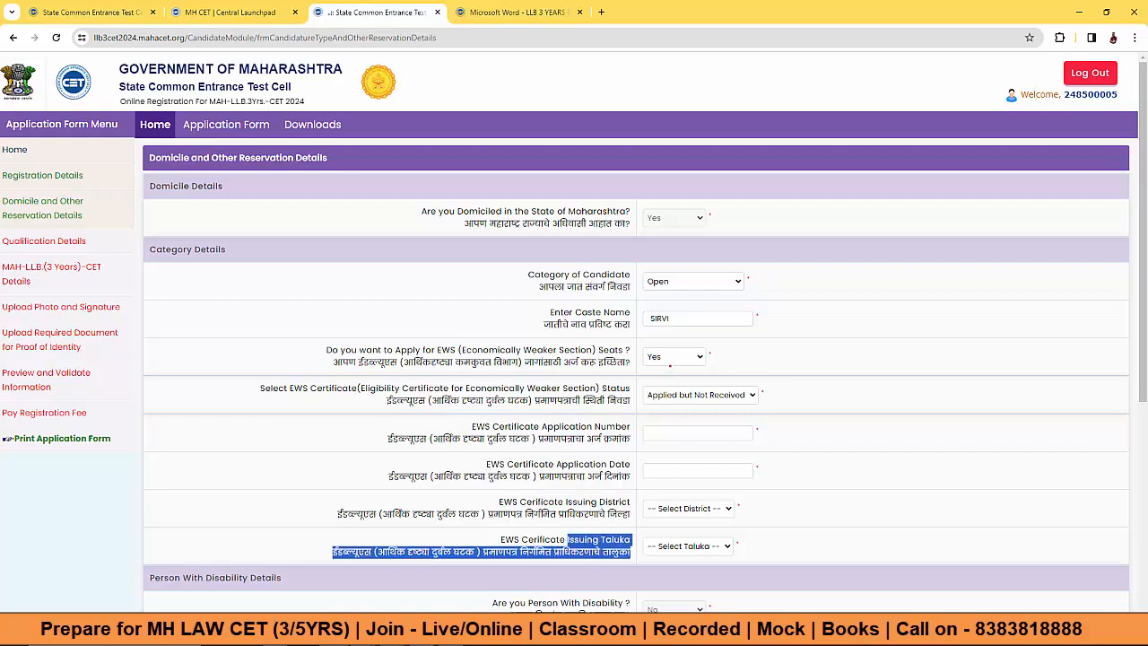
left_click(673, 357)
left_click(664, 400)
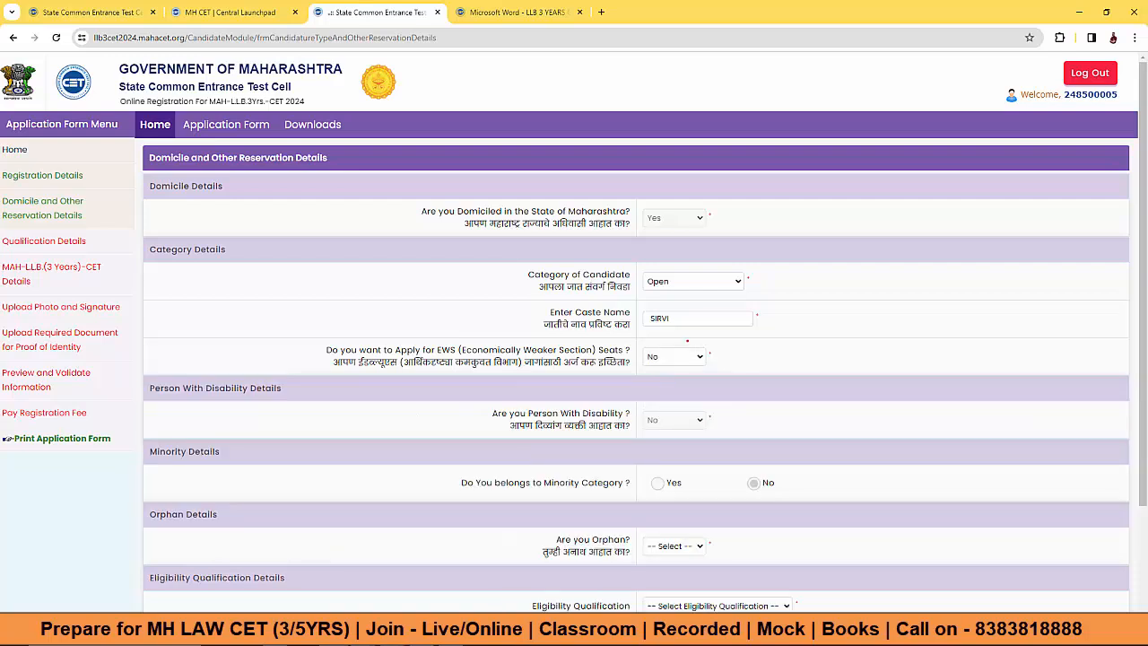
Step: Answer No to the orphan question in the reservation details
scroll(706, 356, "down", 1)
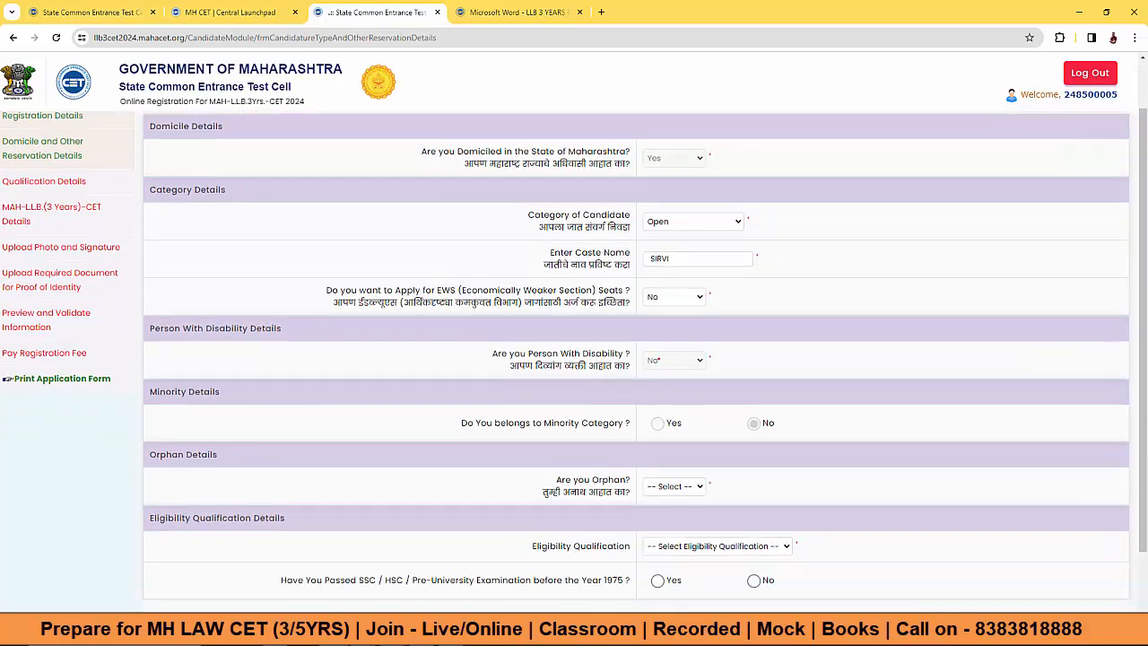
left_click_drag(495, 422, 603, 424)
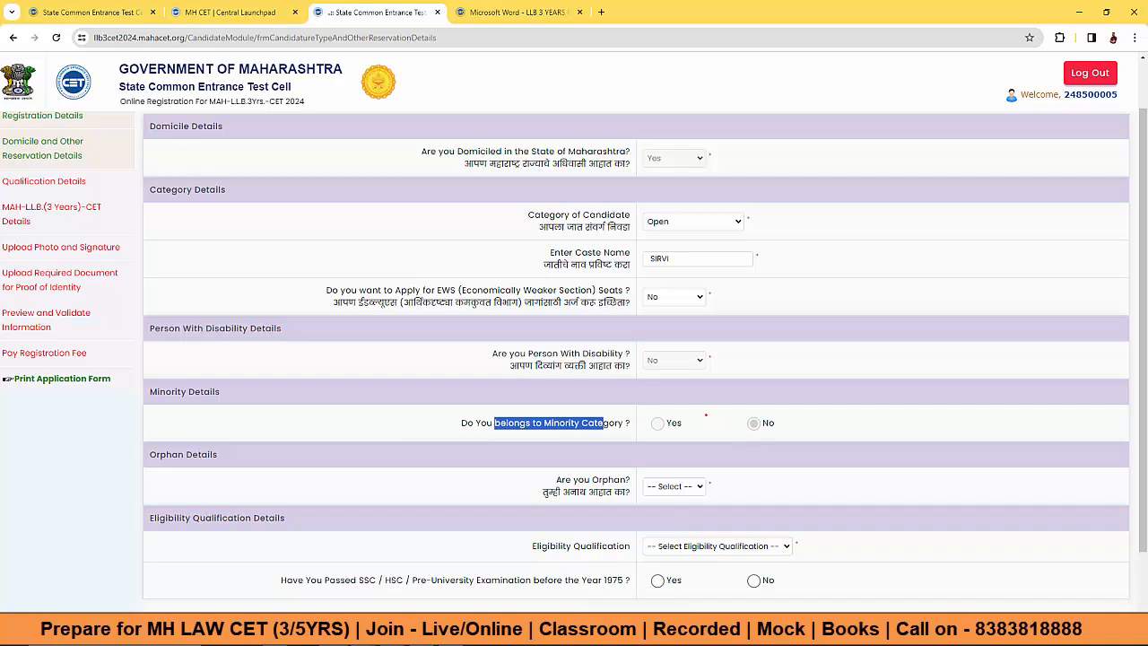
scroll(706, 415, "down", 1)
left_click(682, 427)
left_click(668, 467)
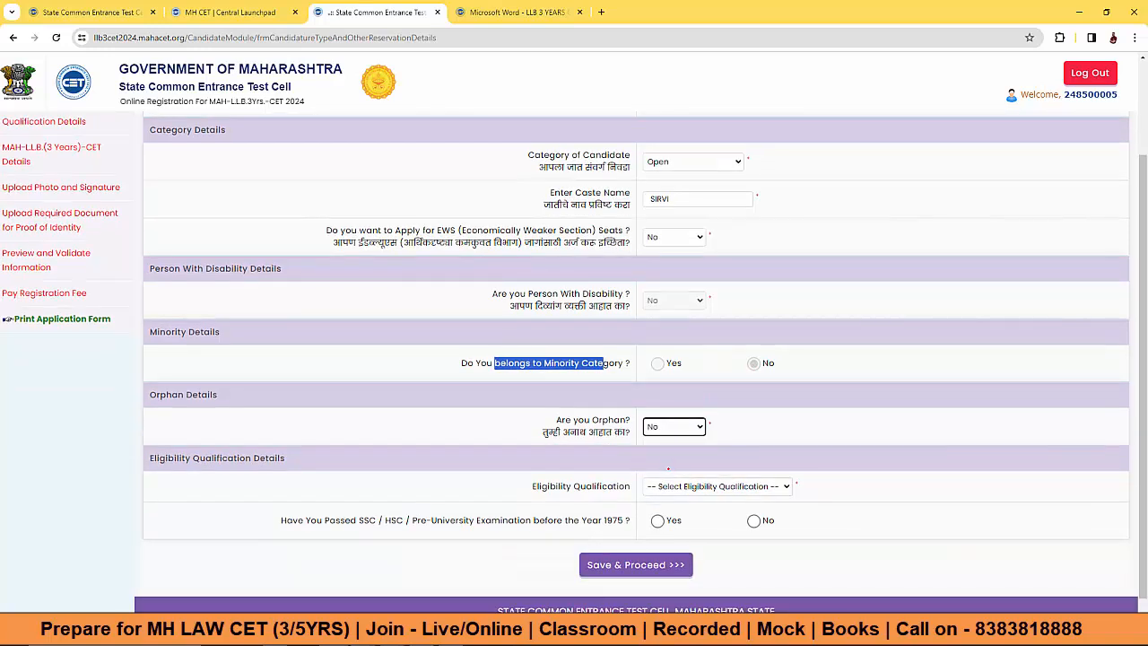
Step: Set the eligibility qualification to Graduation
scroll(668, 467, "down", 1)
left_click(668, 467)
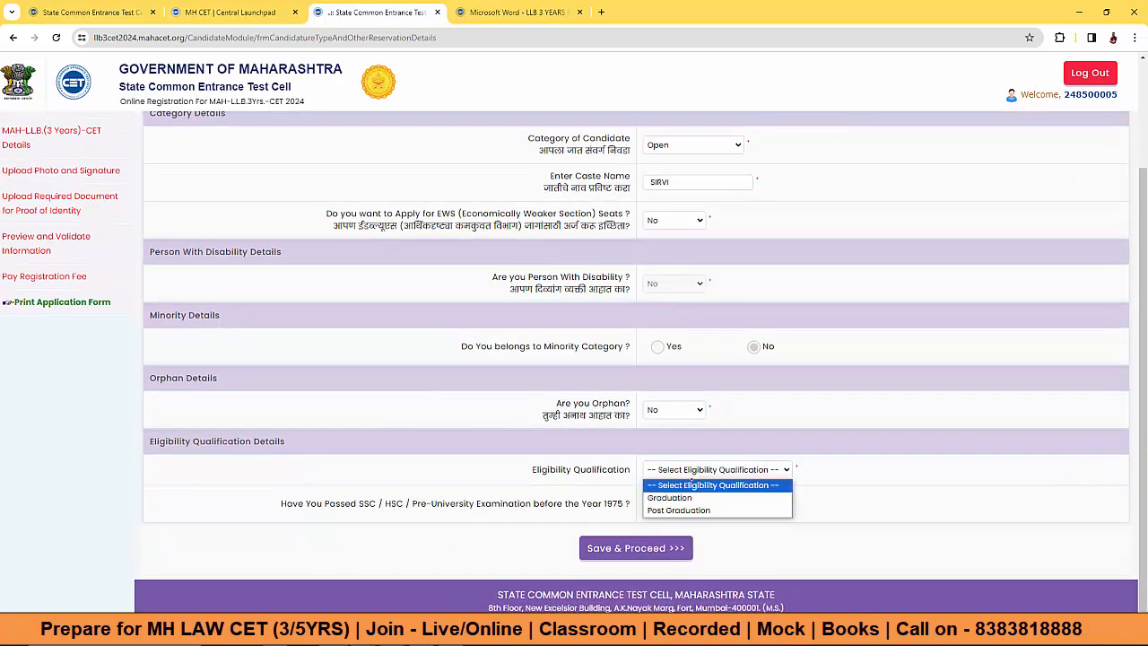
left_click(669, 497)
left_click(709, 469)
left_click(678, 509)
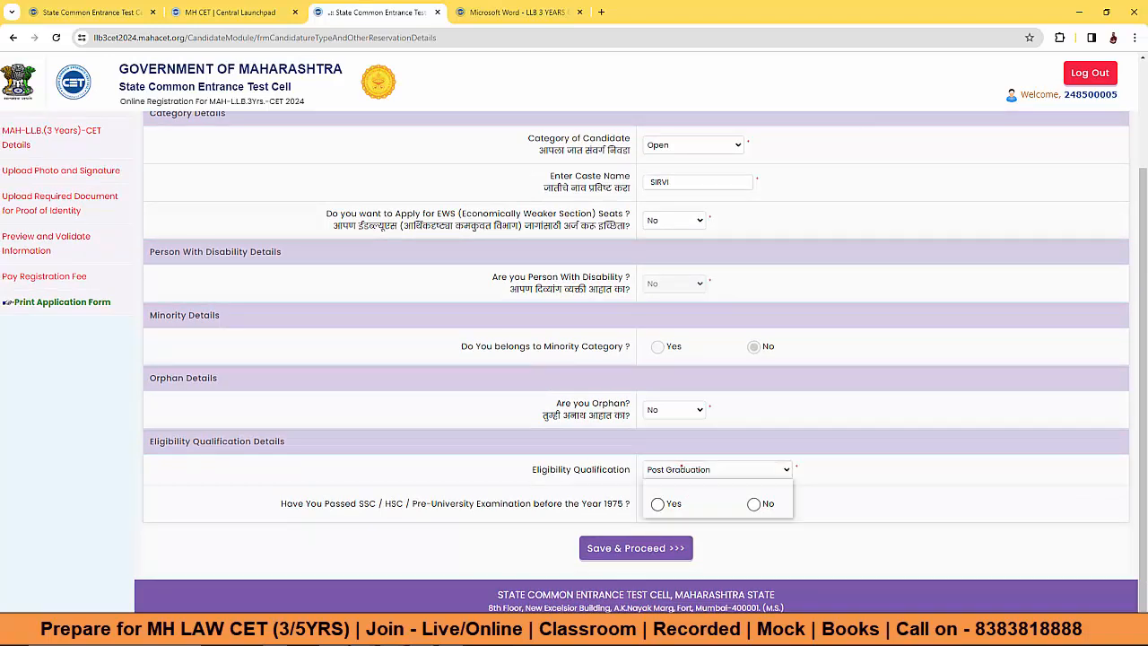
left_click(709, 469)
left_click(681, 496)
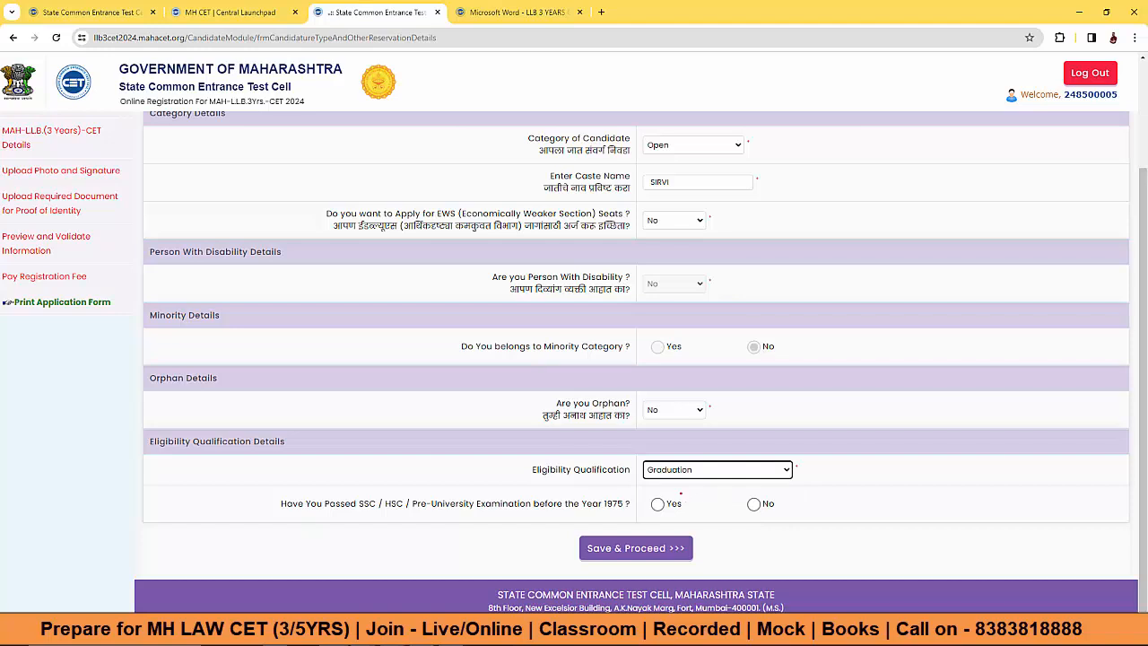
Step: Answer No to passing SSC/HSC before 1975 and save the reservation details
left_click_drag(305, 504, 633, 504)
left_click(658, 504)
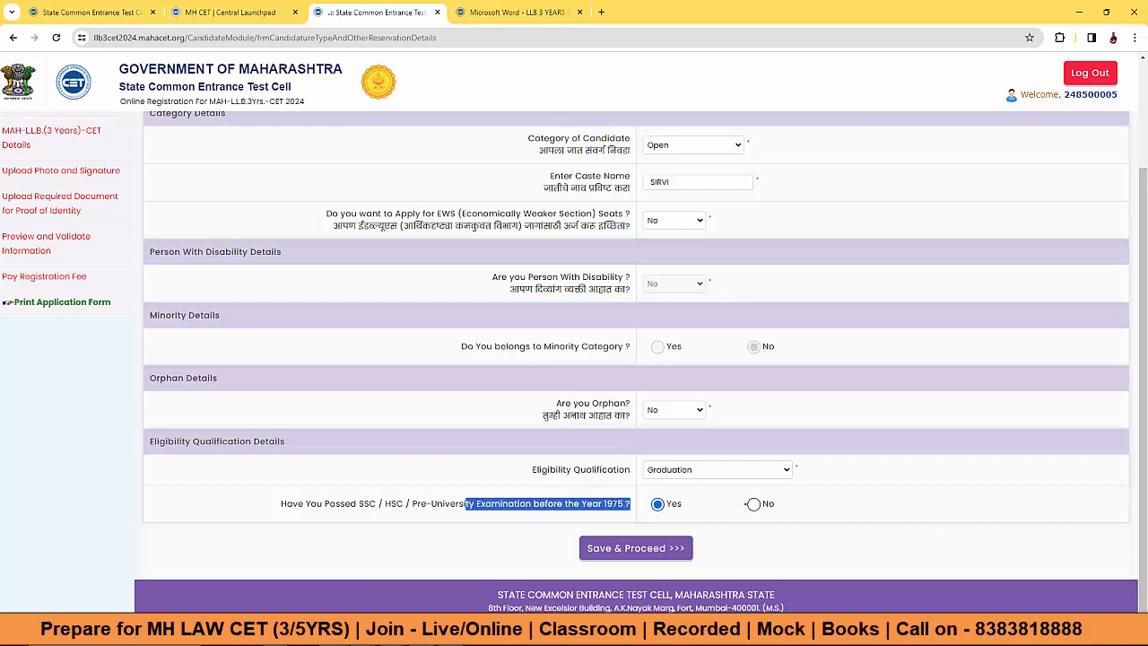
left_click(754, 504)
left_click(598, 504)
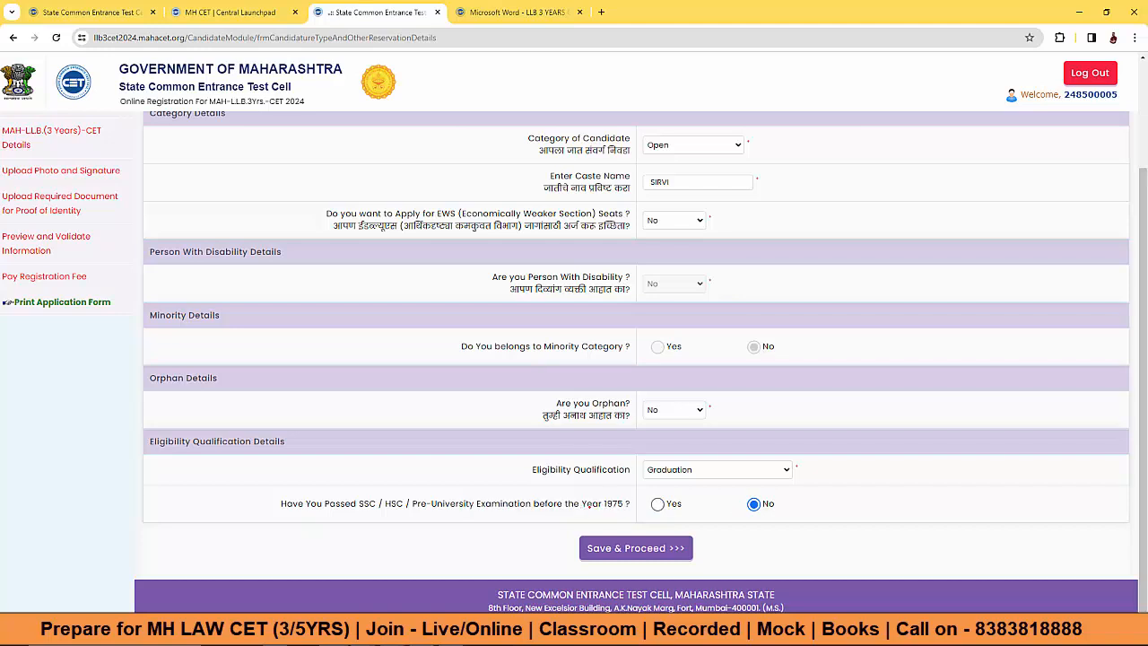
left_click_drag(360, 503, 527, 503)
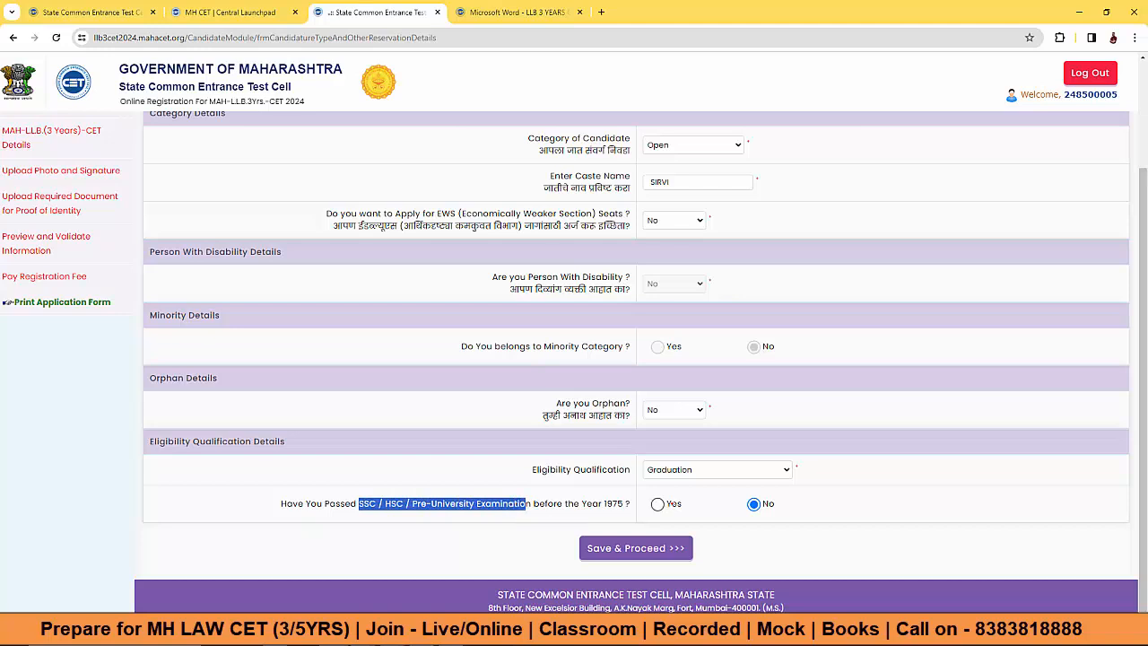
left_click(626, 549)
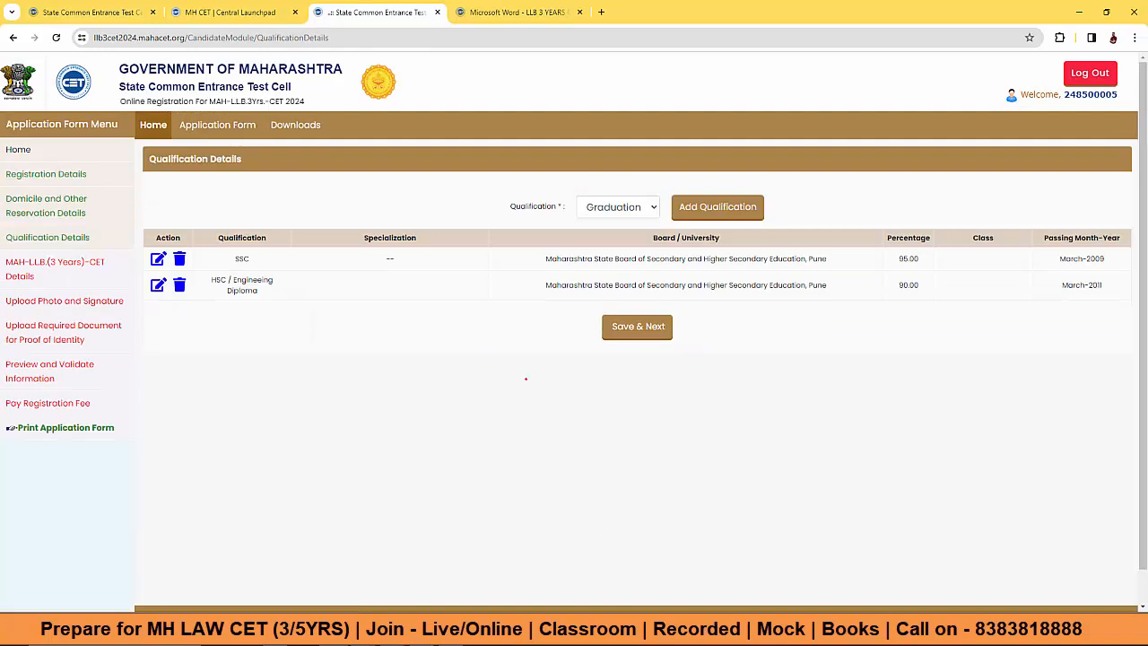
double_click(241, 258)
left_click_drag(213, 279, 265, 290)
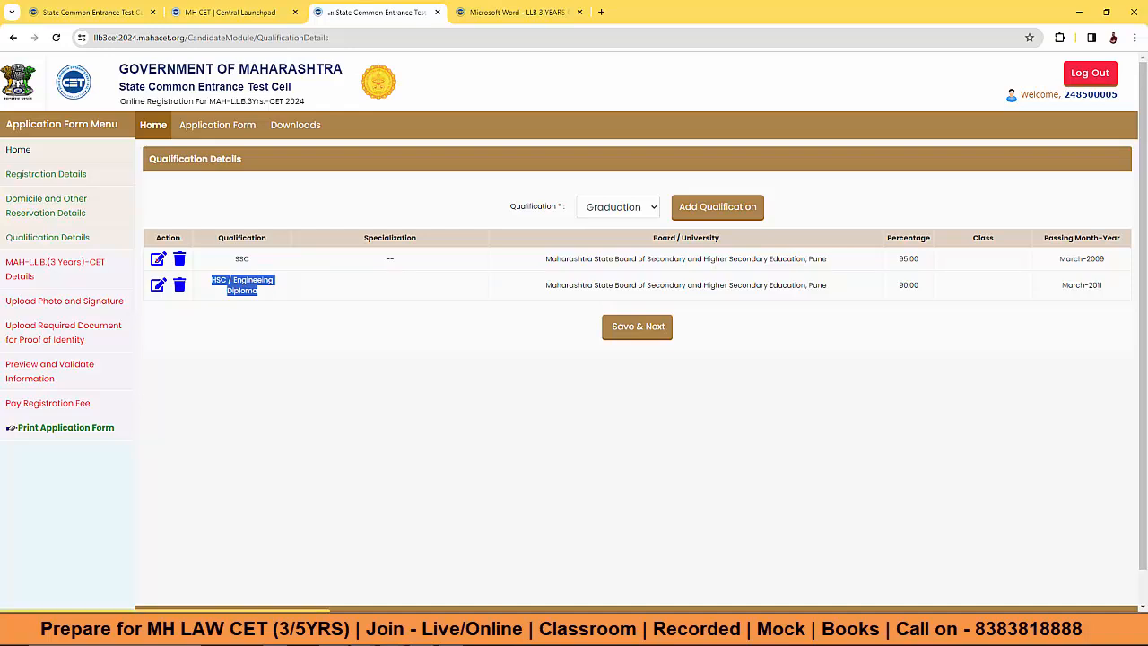
left_click(159, 259)
left_click(503, 163)
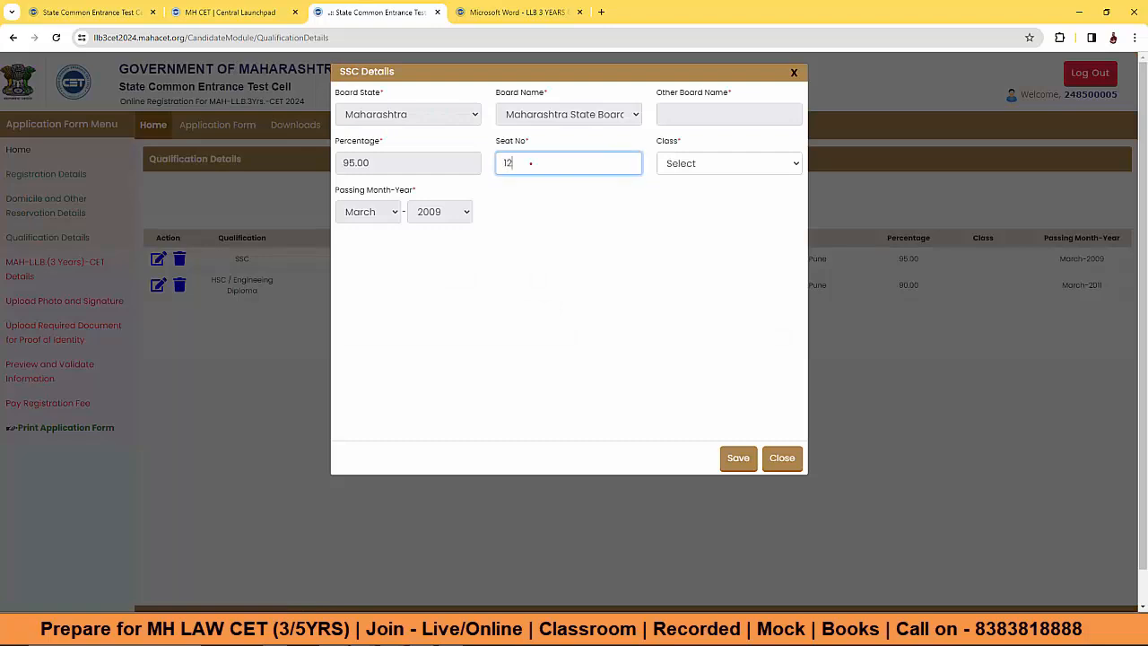
left_click(728, 163)
left_click(695, 199)
left_click(746, 458)
Step: Set the HSC entry's stream to Science and save it
left_click(158, 285)
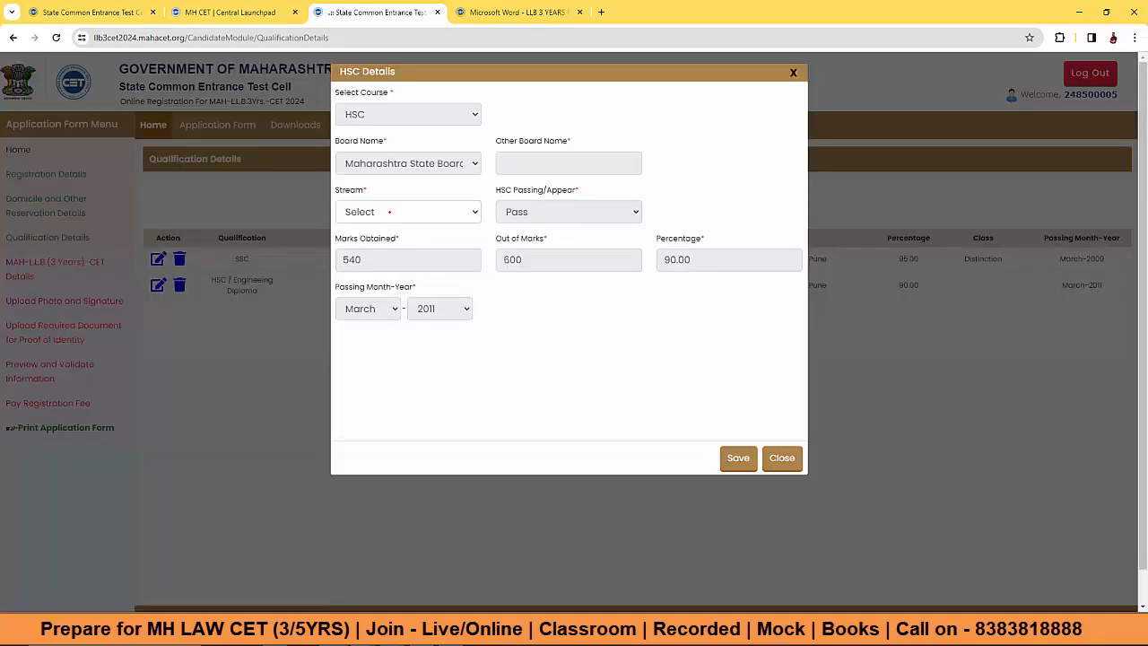
left_click(389, 213)
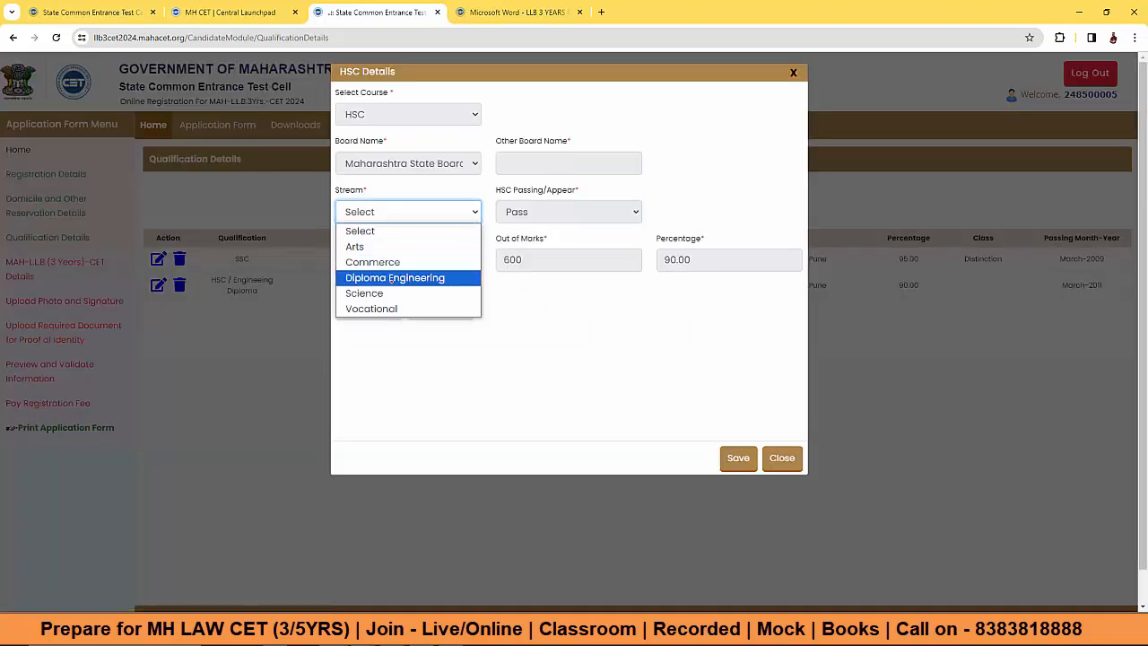
left_click(365, 293)
left_click(738, 458)
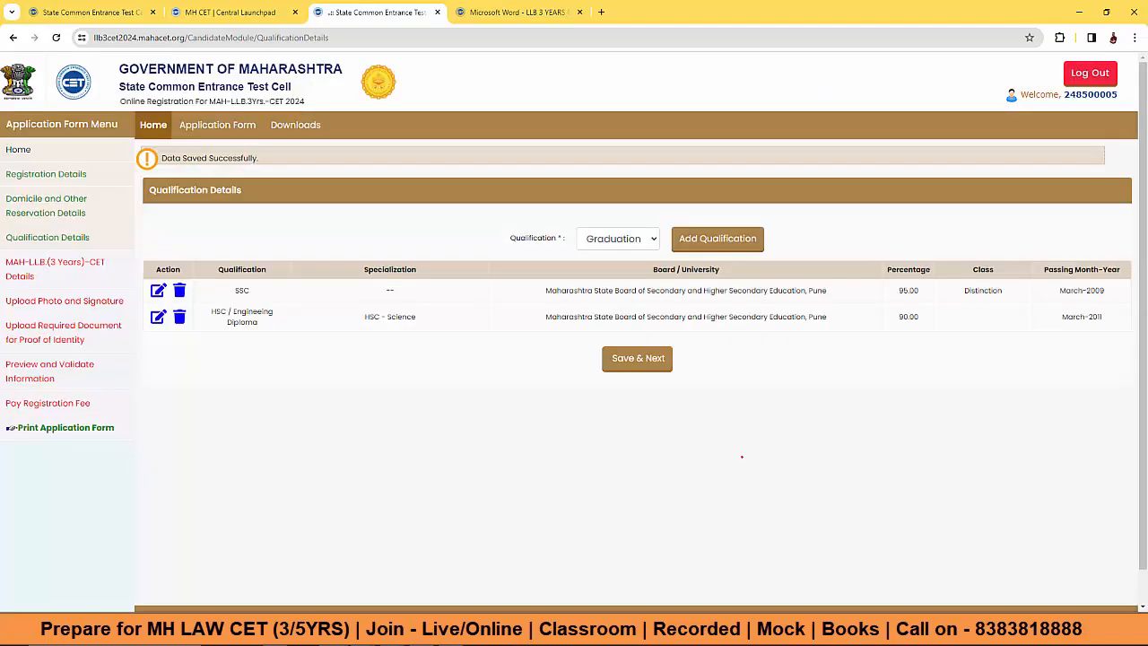
Step: Add a new Graduation qualification entry
left_click(605, 238)
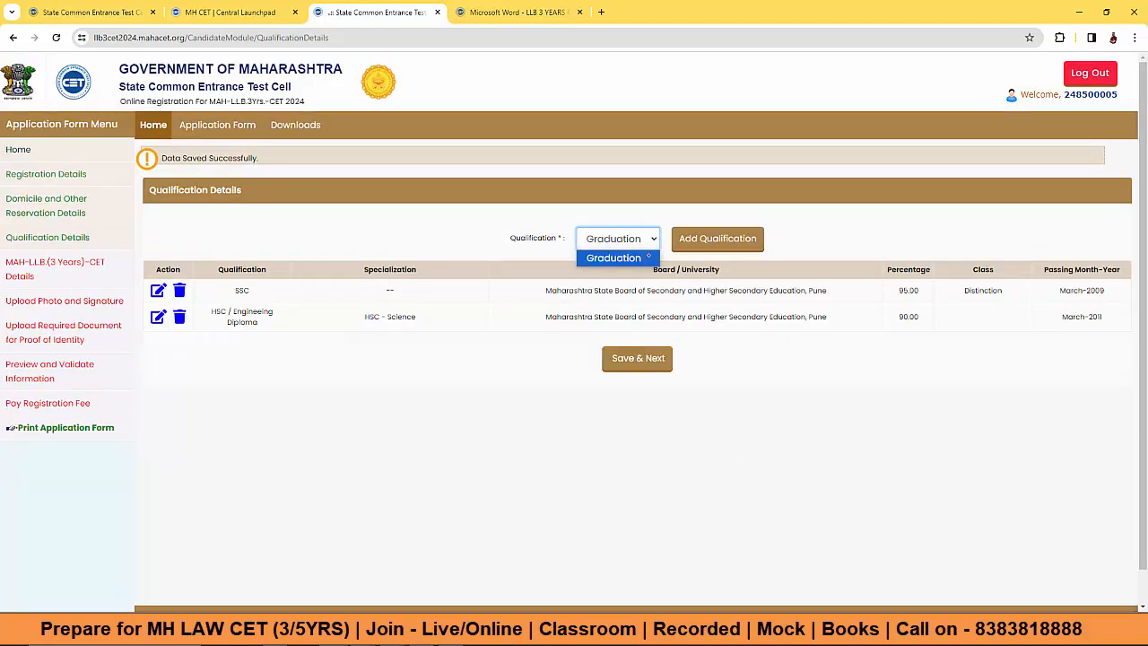
left_click(612, 257)
left_click(704, 238)
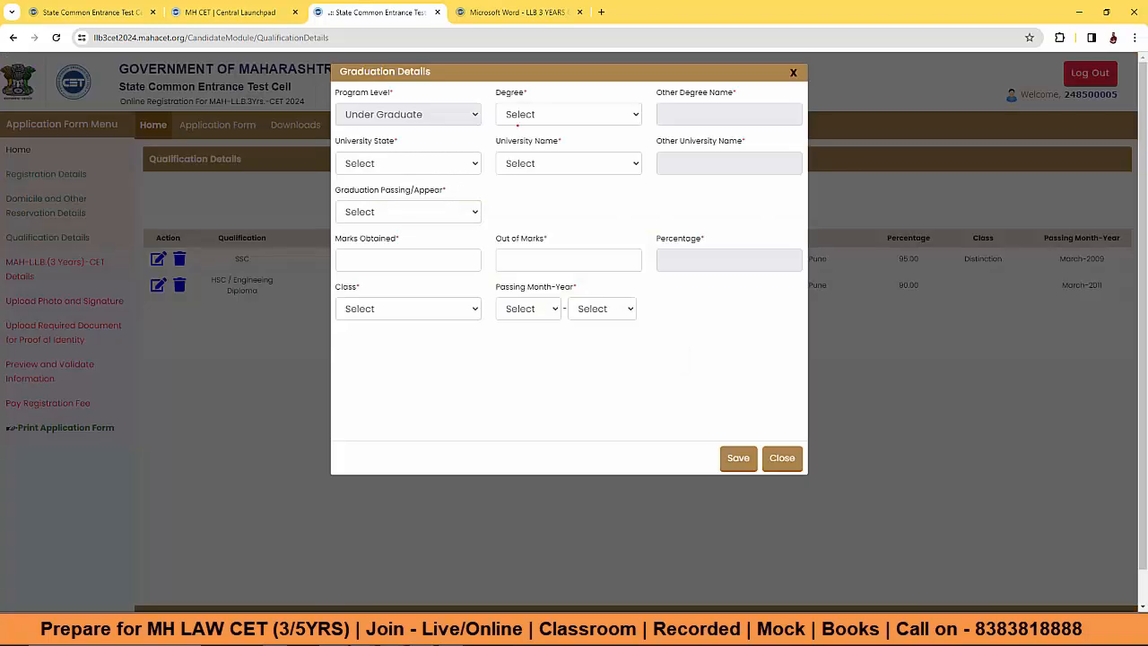
Step: Choose B.Sc. degree from University of Mumbai, Maharashtra
left_click(520, 115)
left_click(525, 146)
left_click(533, 115)
left_click(538, 259)
left_click(383, 163)
left_click(386, 195)
left_click(520, 163)
key("u")
Step: Mark graduation as Passed with 3600 marks obtained out of 4200
left_click(382, 212)
left_click(386, 247)
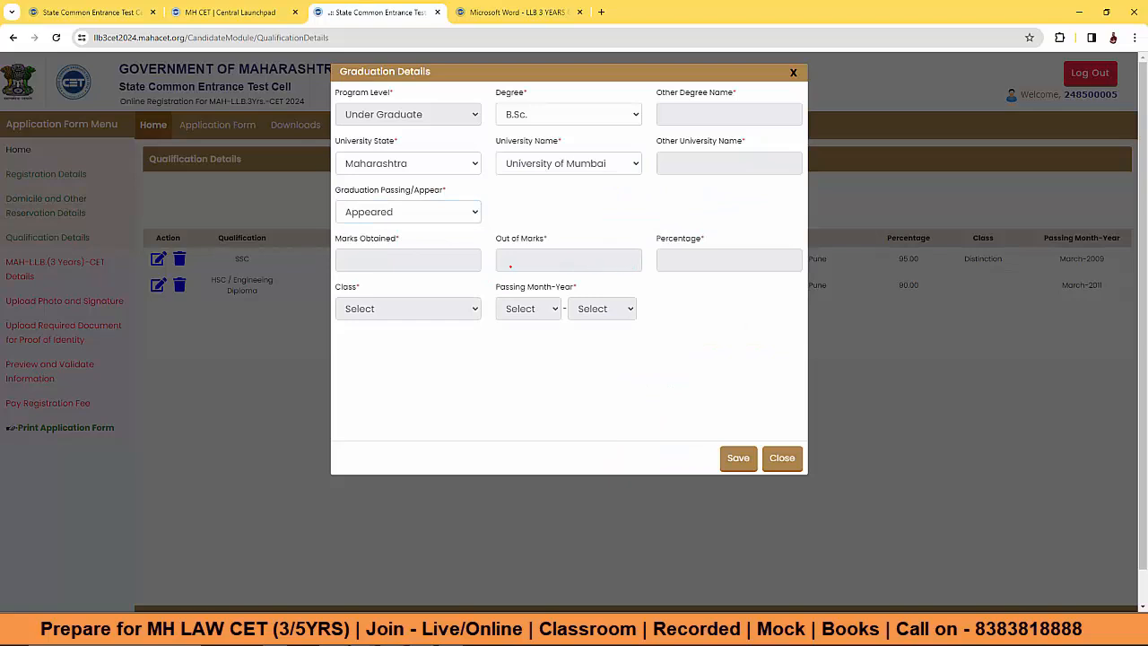
left_click(417, 214)
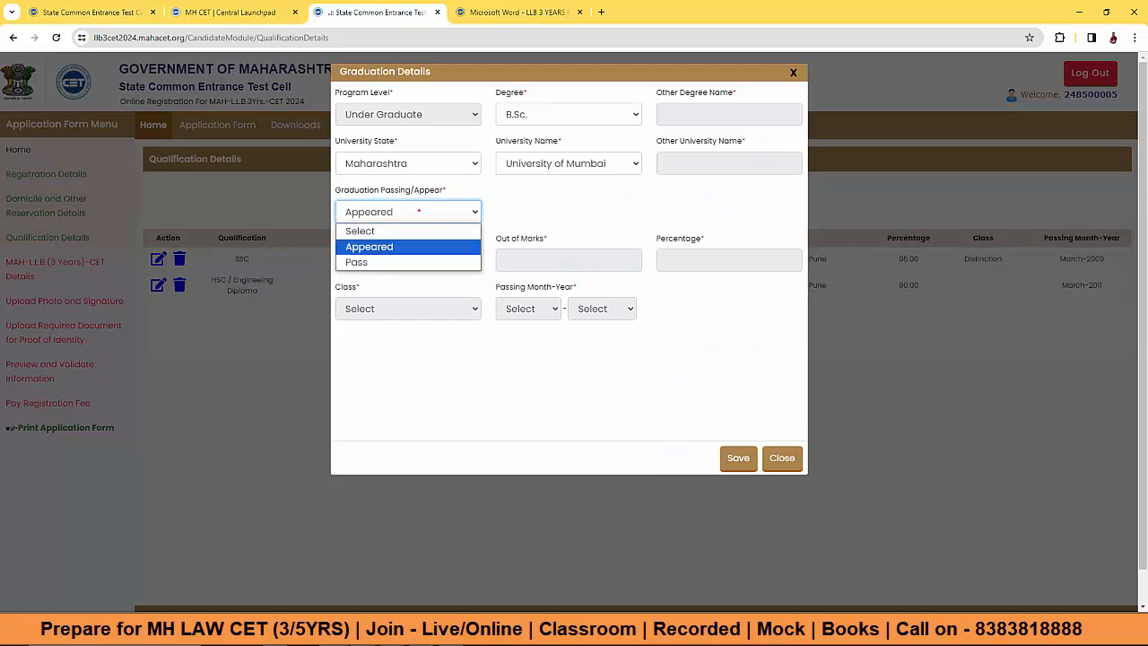
left_click(396, 260)
left_click(384, 257)
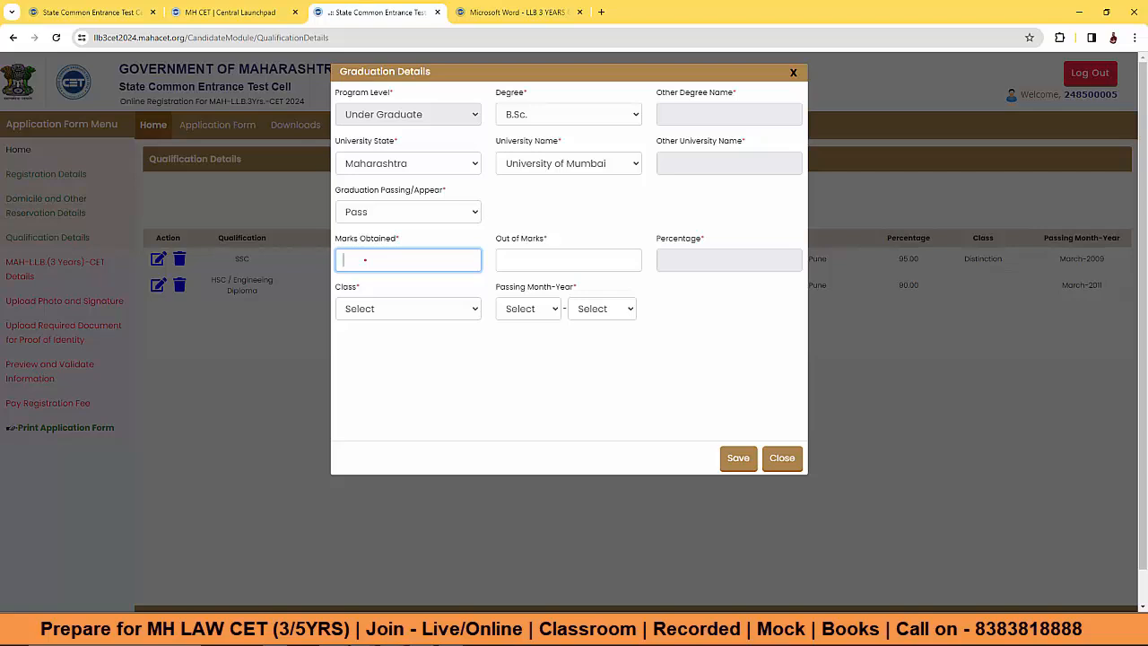
left_click(527, 259)
type("4200")
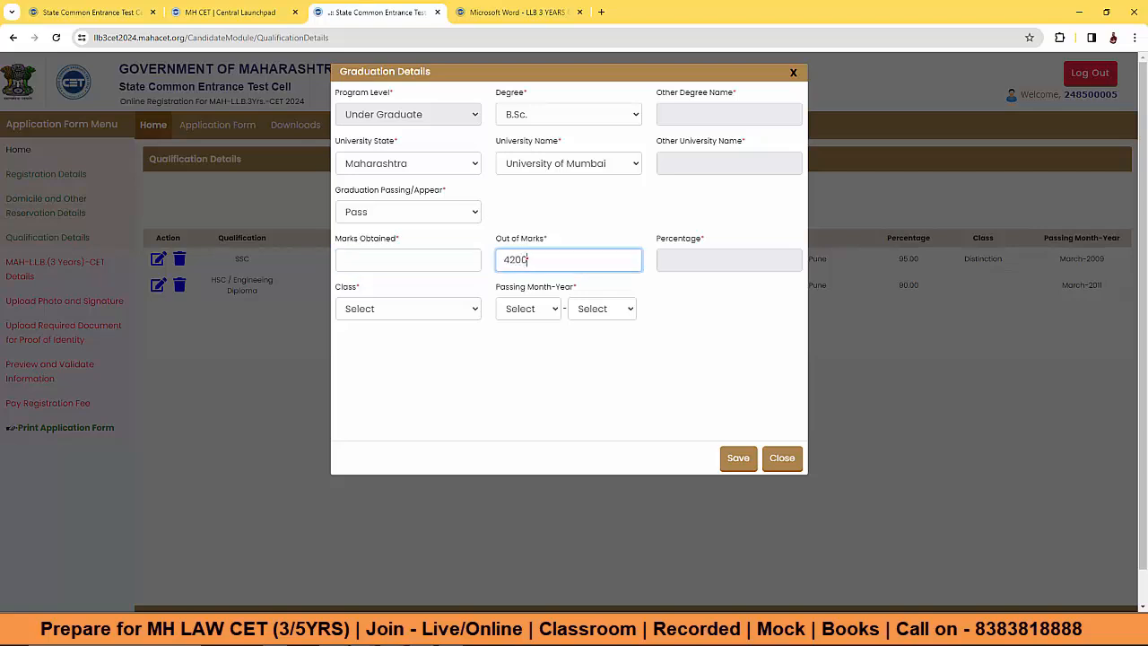
left_click(400, 258)
type("3600")
left_click(439, 372)
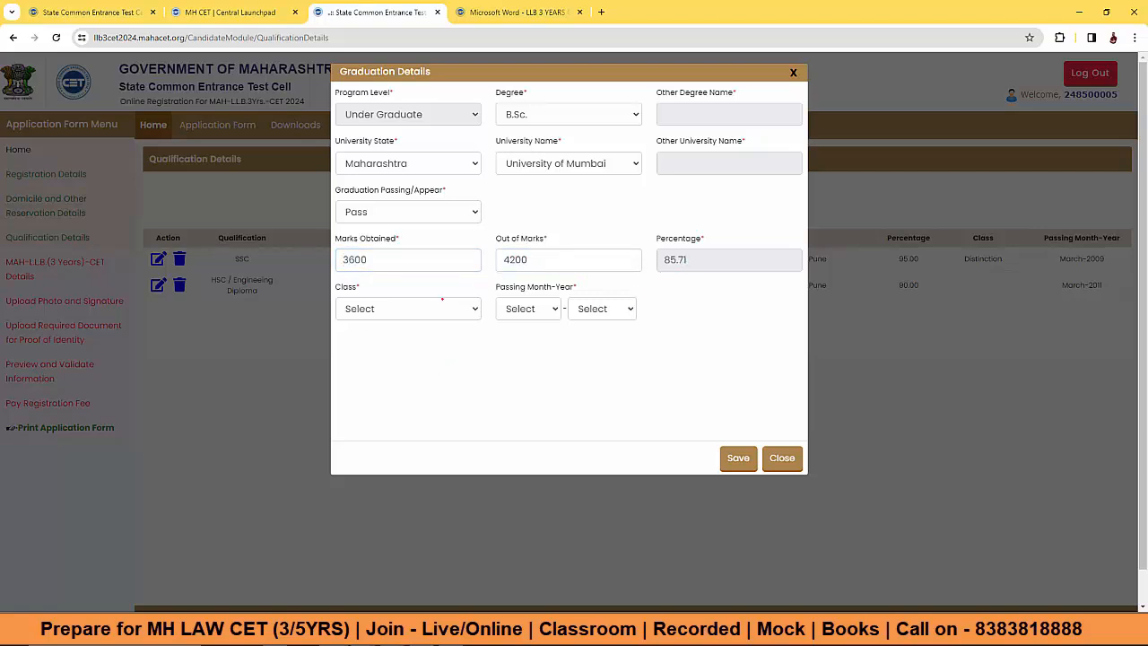
Step: Set class Distinction, passing April 2018, save the graduation entry and continue
left_click(398, 308)
left_click(369, 342)
left_click(528, 308)
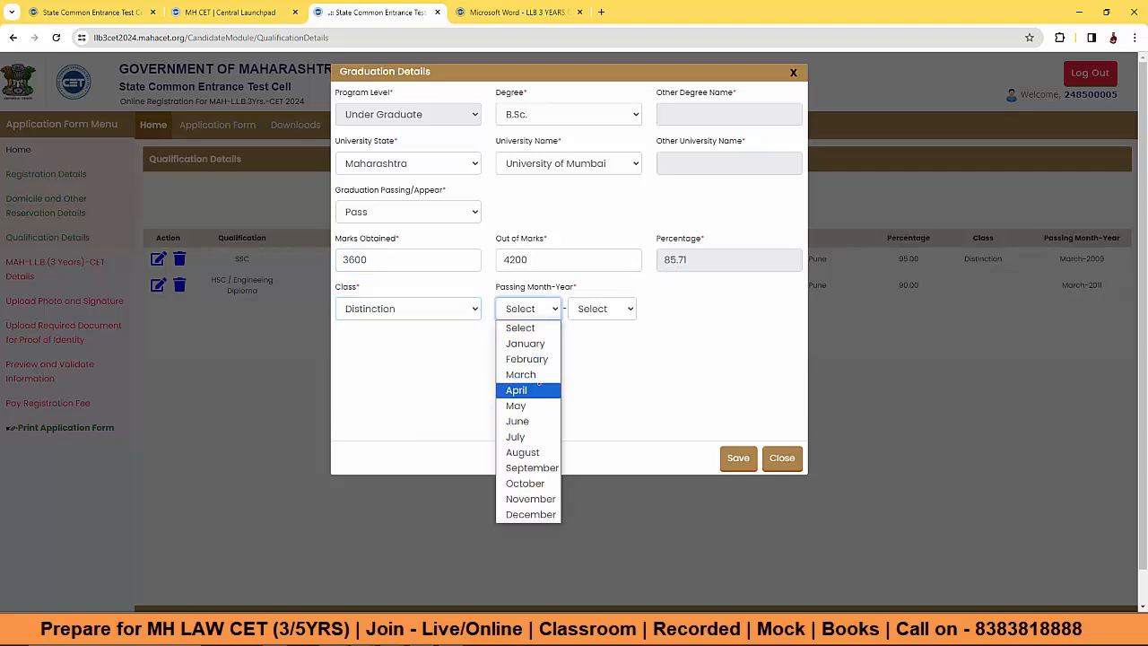
left_click(518, 390)
left_click(601, 309)
scroll(599, 422, "down", 10)
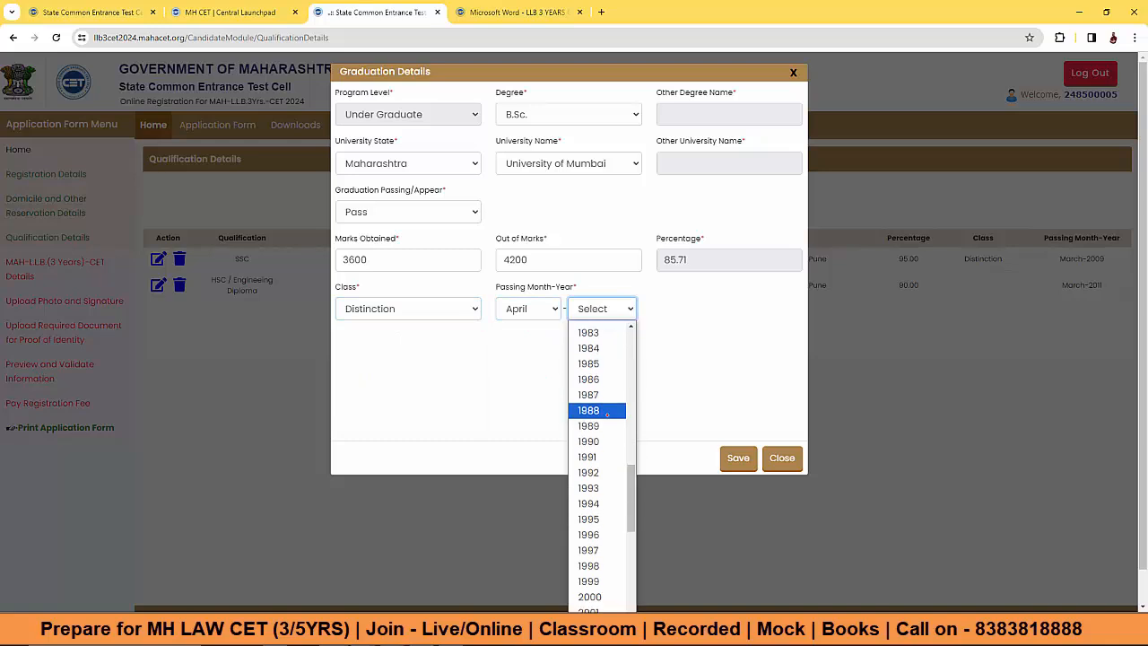
left_click(596, 407)
left_click(738, 458)
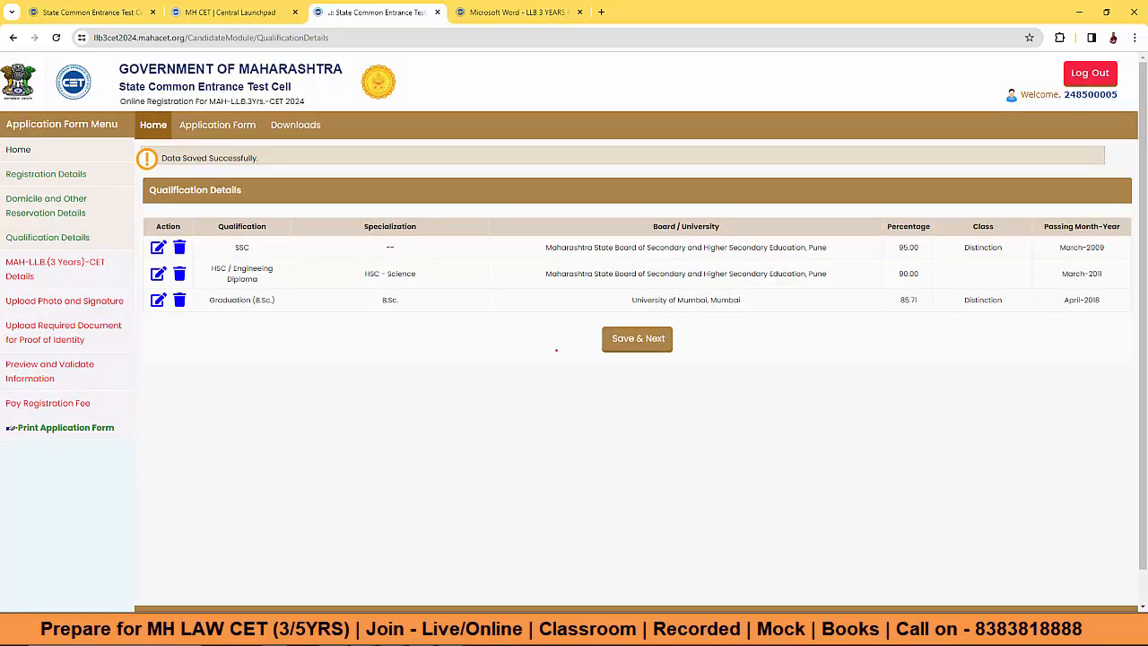
left_click(637, 340)
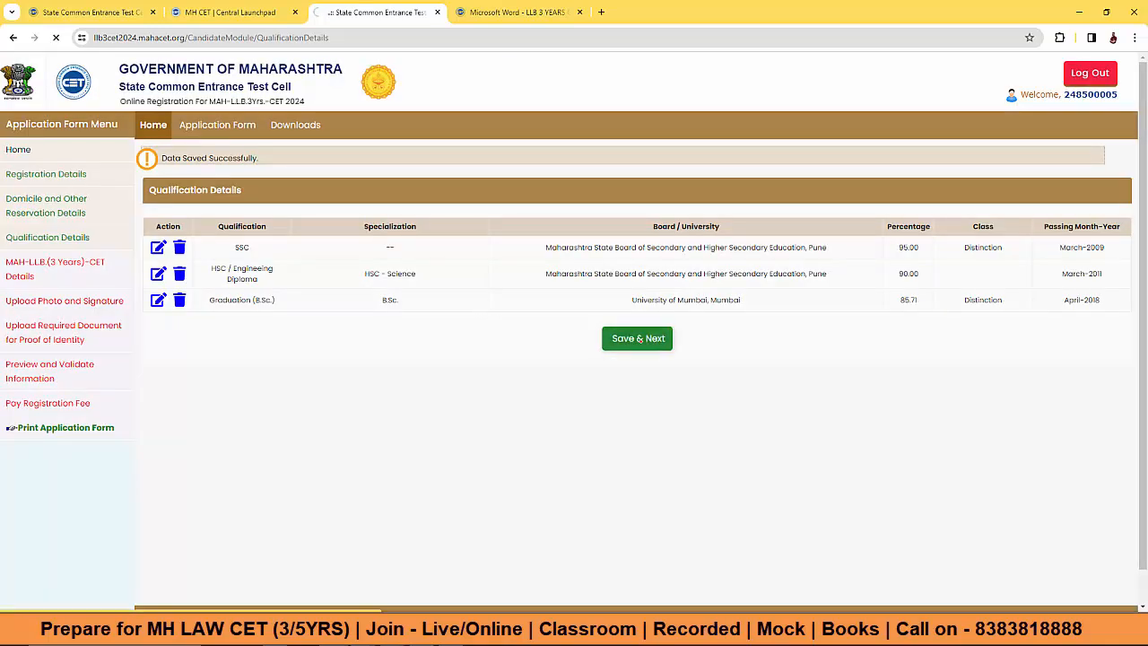
Step: Set exam centre preferences Mumbai Suburban, Mumbai City, Pune and Nagpur, then save and proceed
left_click_drag(441, 272, 625, 275)
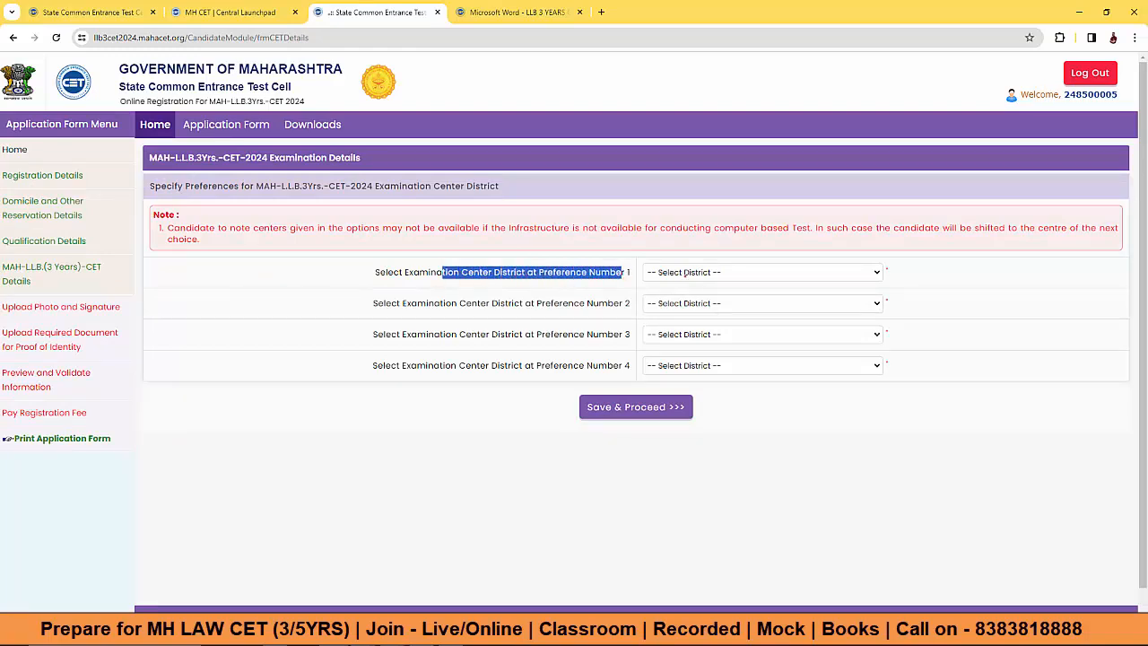
left_click(682, 272)
left_click(734, 524)
left_click(718, 303)
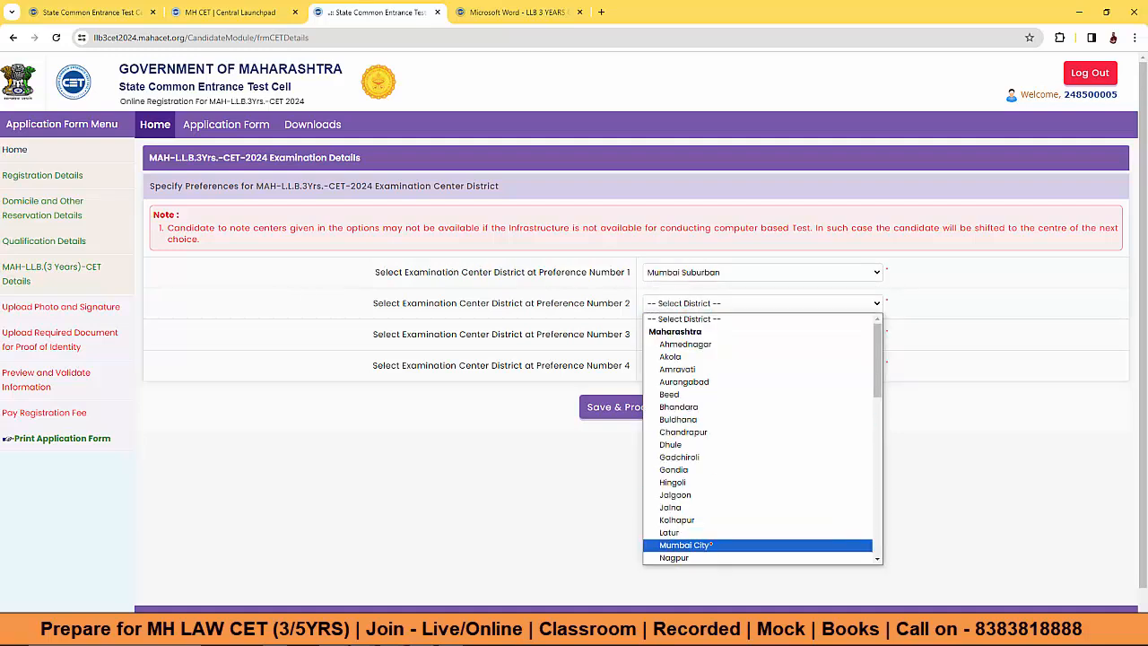
left_click(711, 544)
left_click(718, 334)
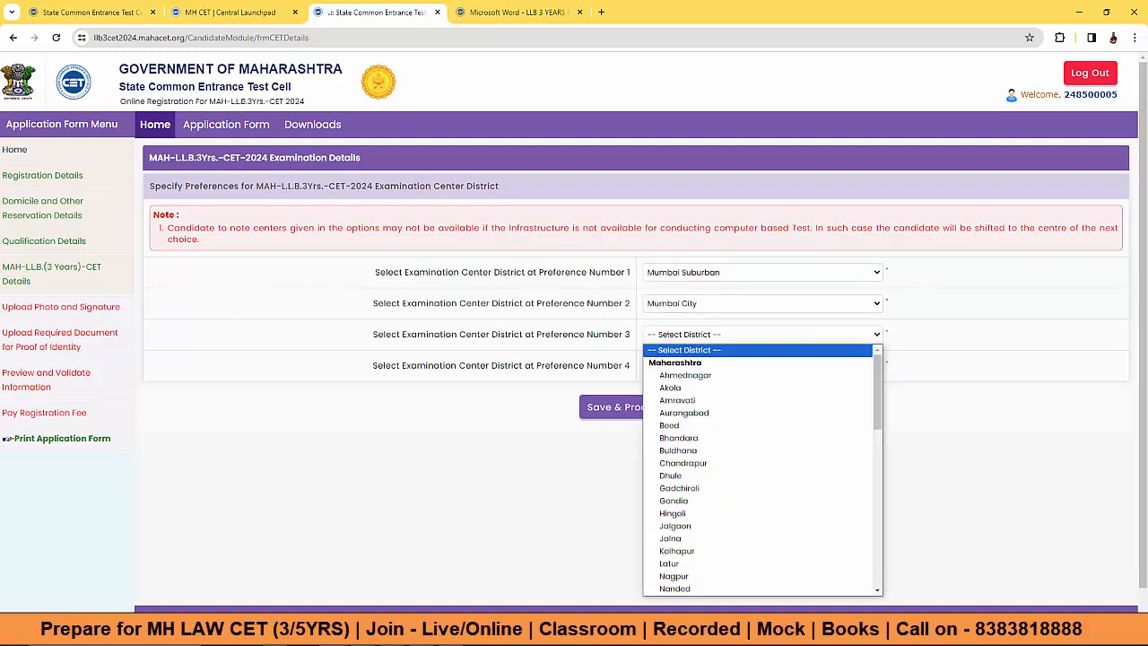
type("pu")
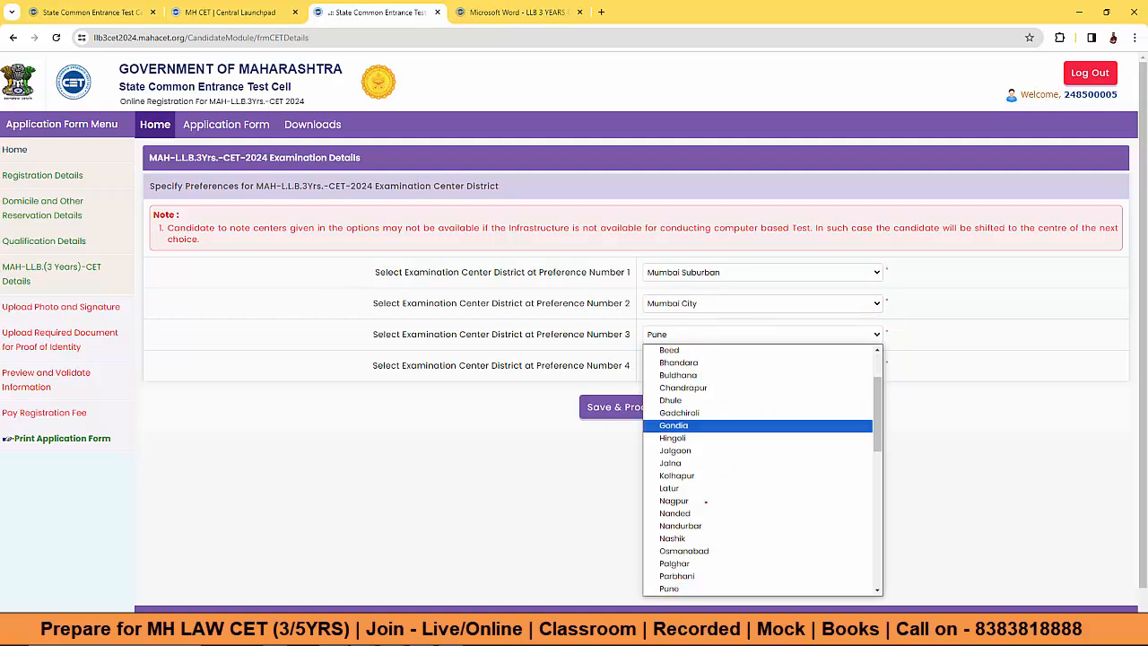
left_click(705, 587)
left_click(722, 365)
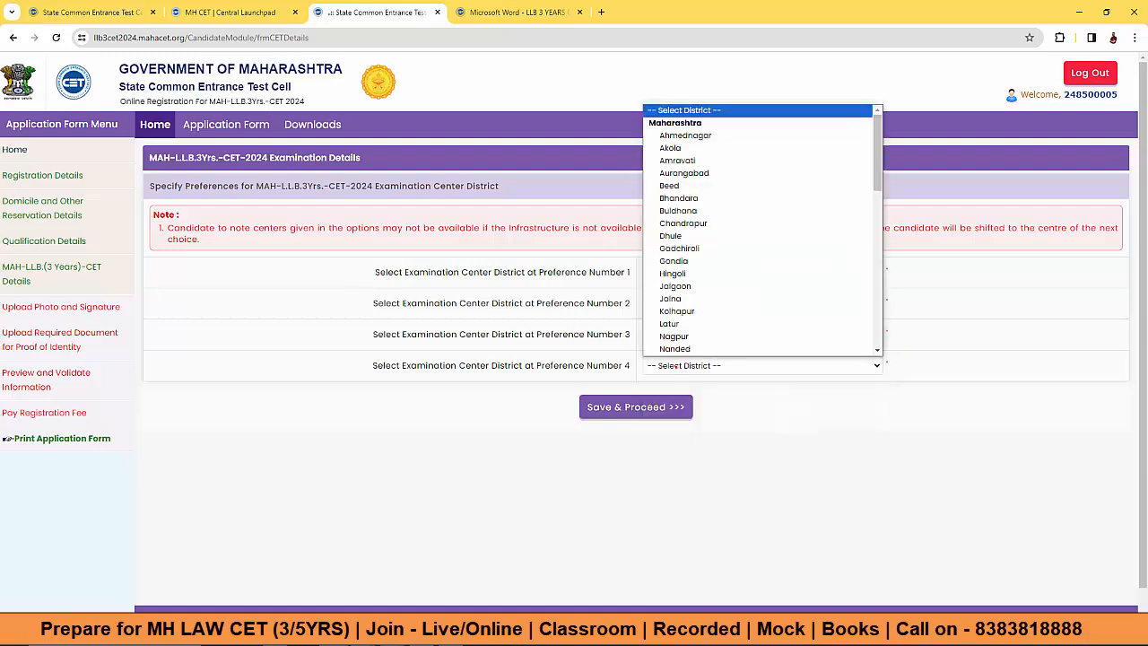
left_click(673, 335)
left_click(635, 406)
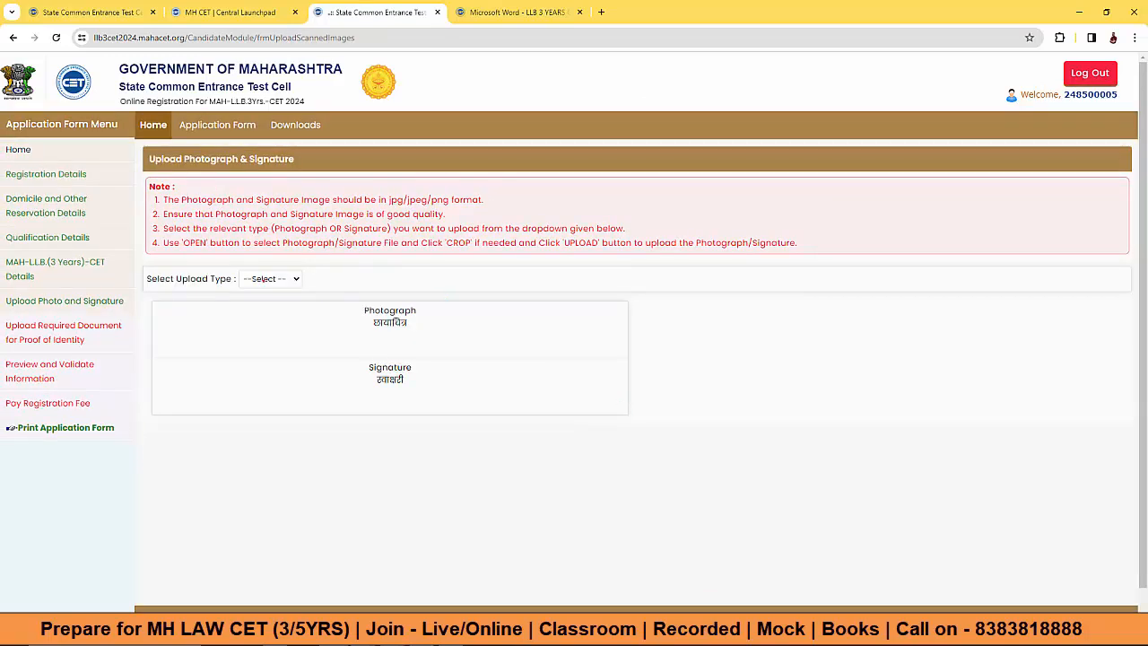
Step: Upload the Photograph and save the photo and signature page
left_click(269, 279)
left_click(261, 308)
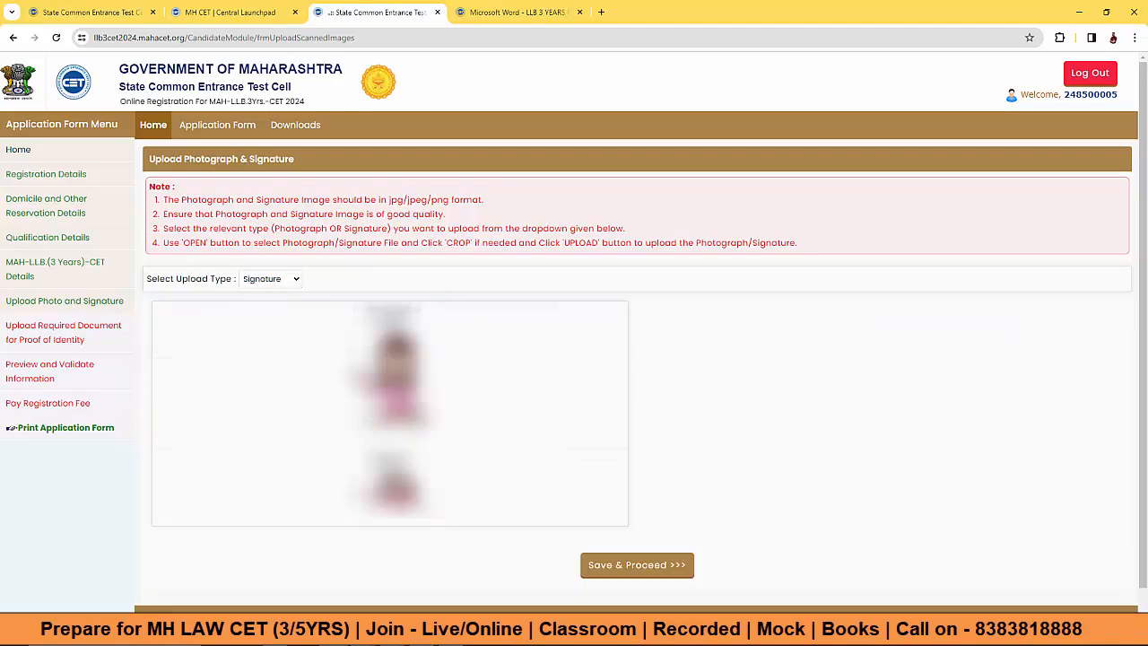
left_click(632, 565)
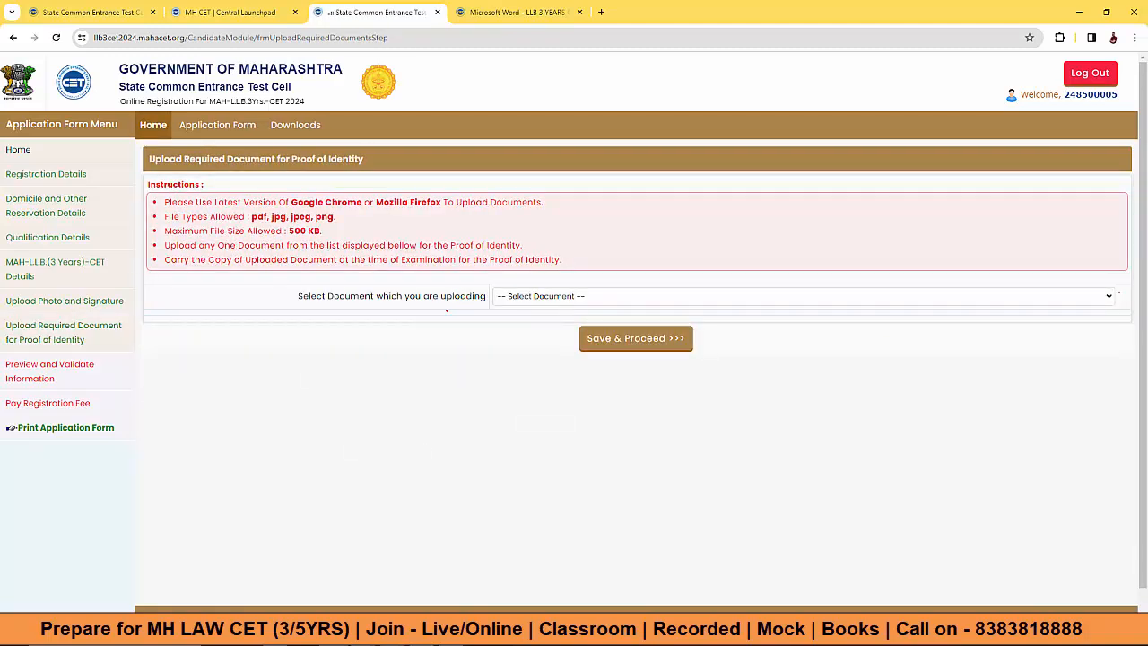
Step: Upload an Aadhaar Card as identity proof and proceed to the preview
left_click(533, 296)
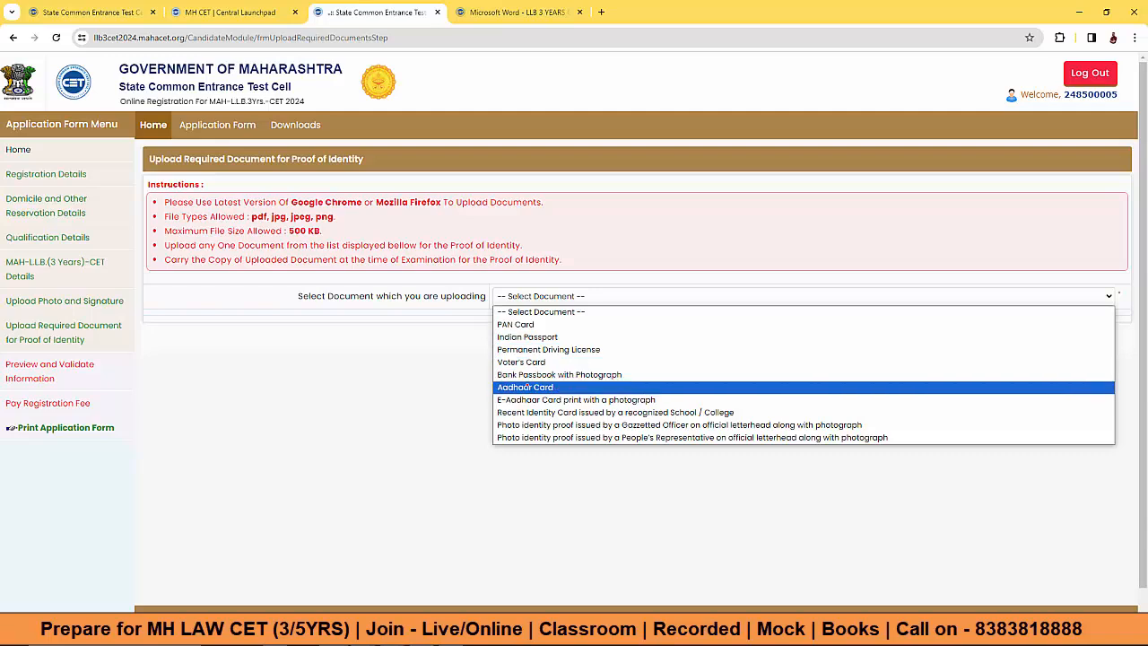
left_click(527, 387)
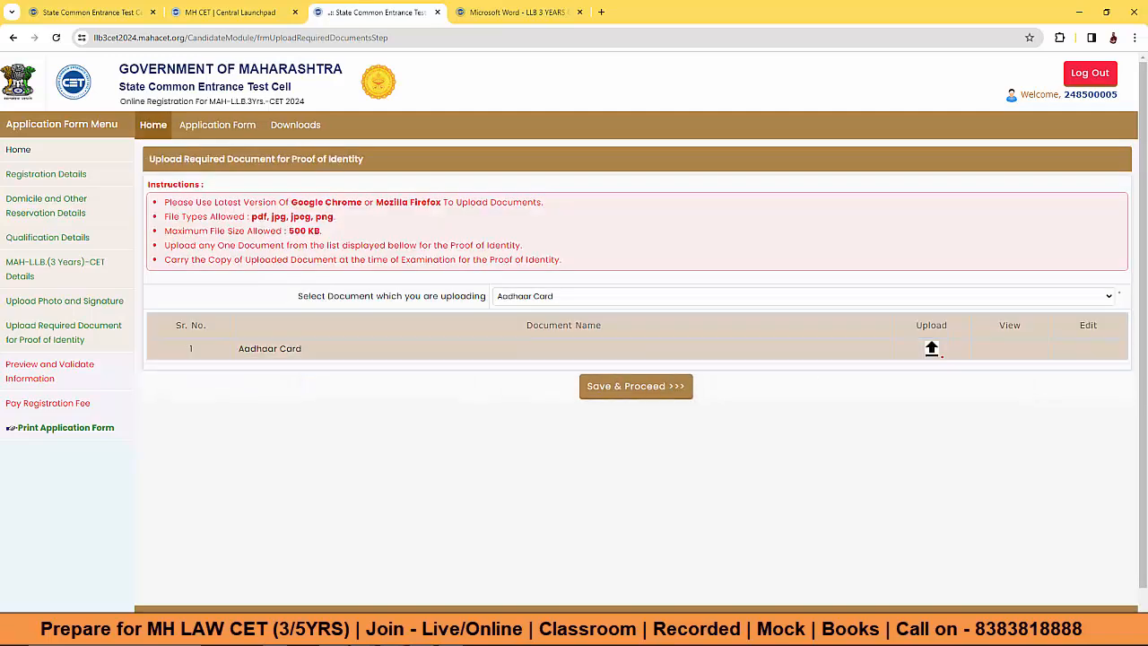
left_click(931, 348)
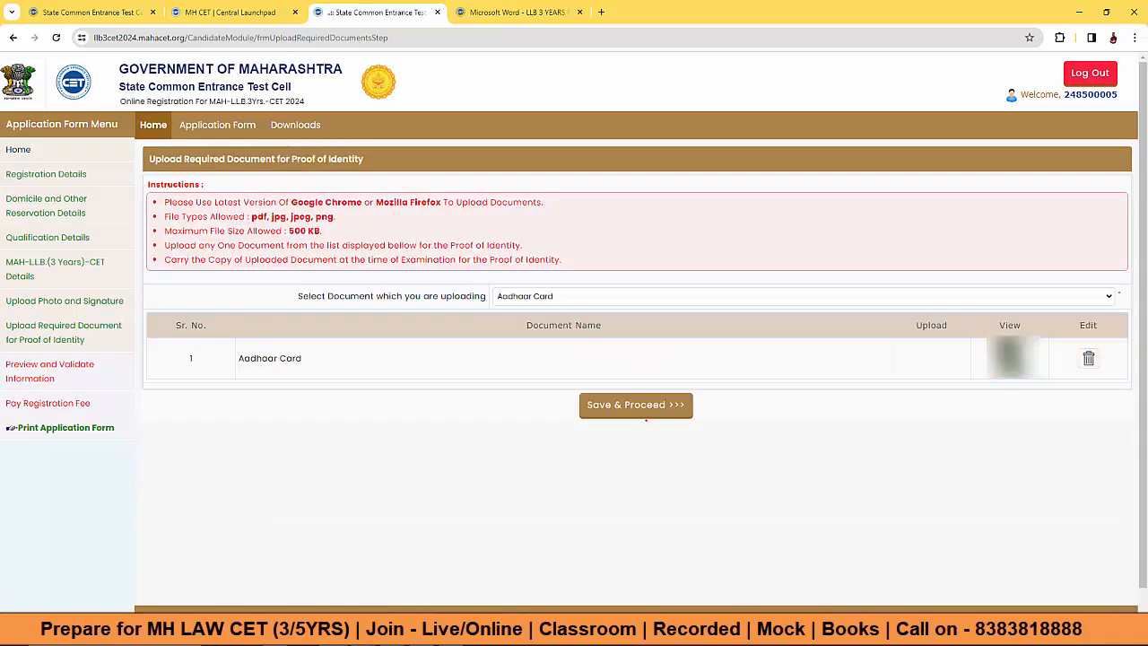
left_click(637, 406)
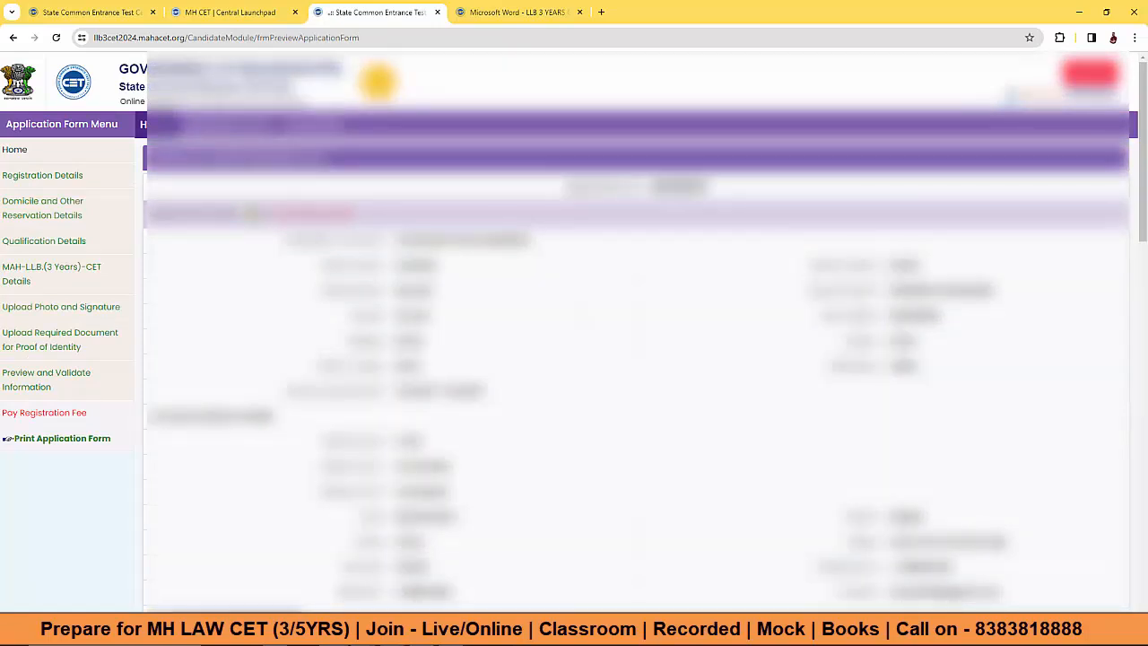
Step: Review the application preview, submit it, and accept the no-changes-after-payment confirmation
scroll(627, 359, "down", 10)
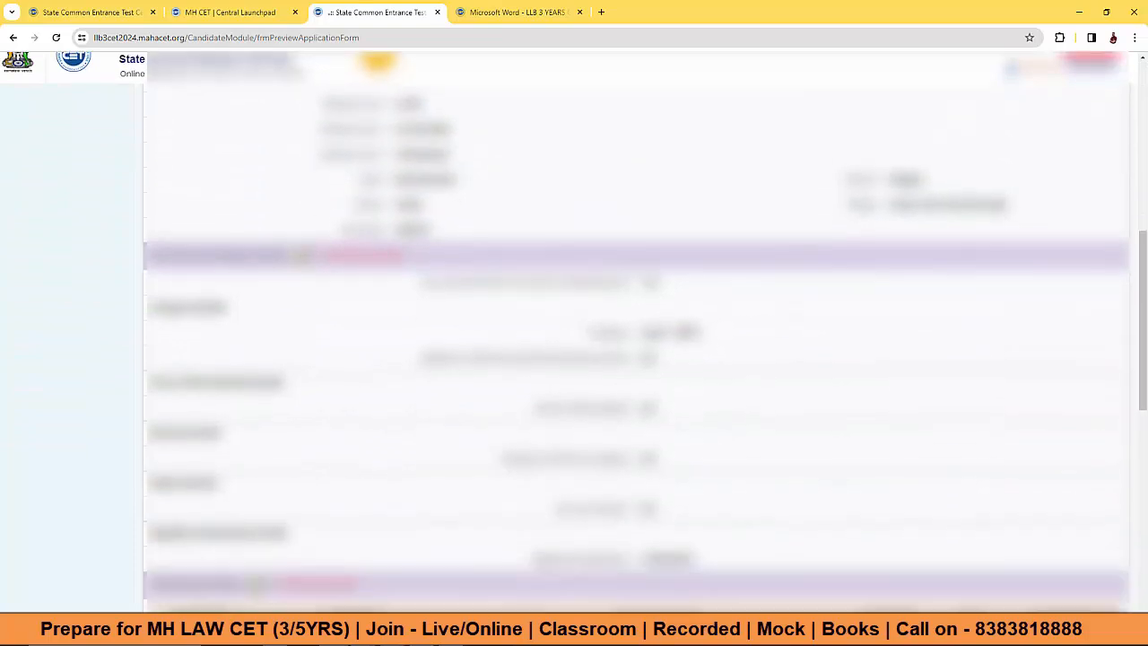
scroll(628, 359, "down", 4)
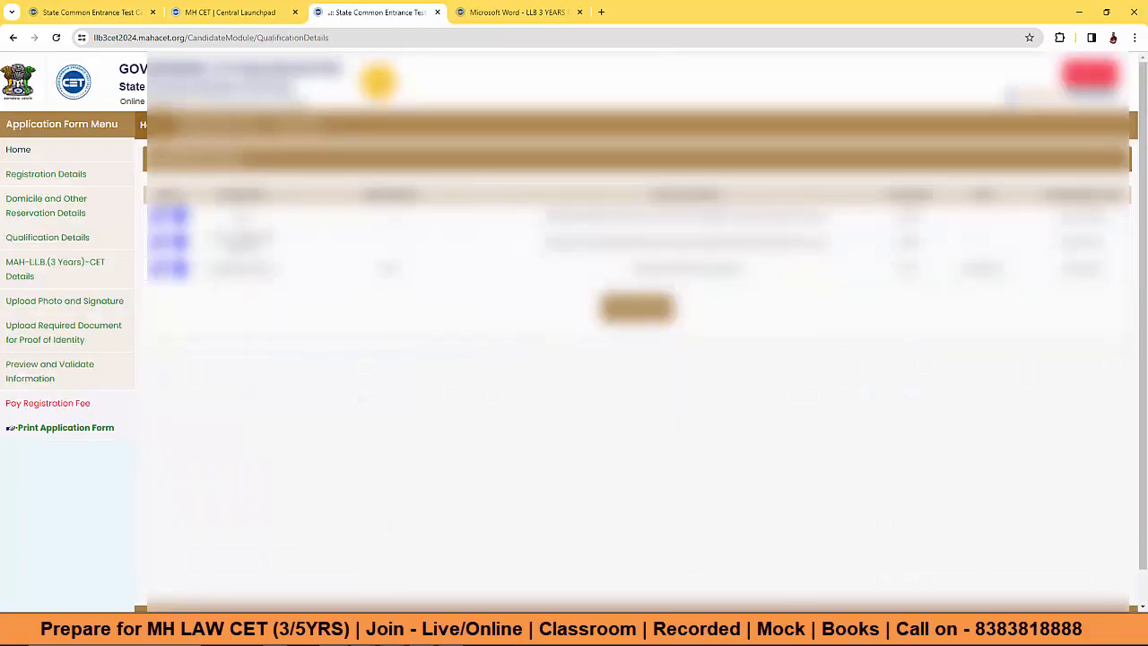
left_click(637, 307)
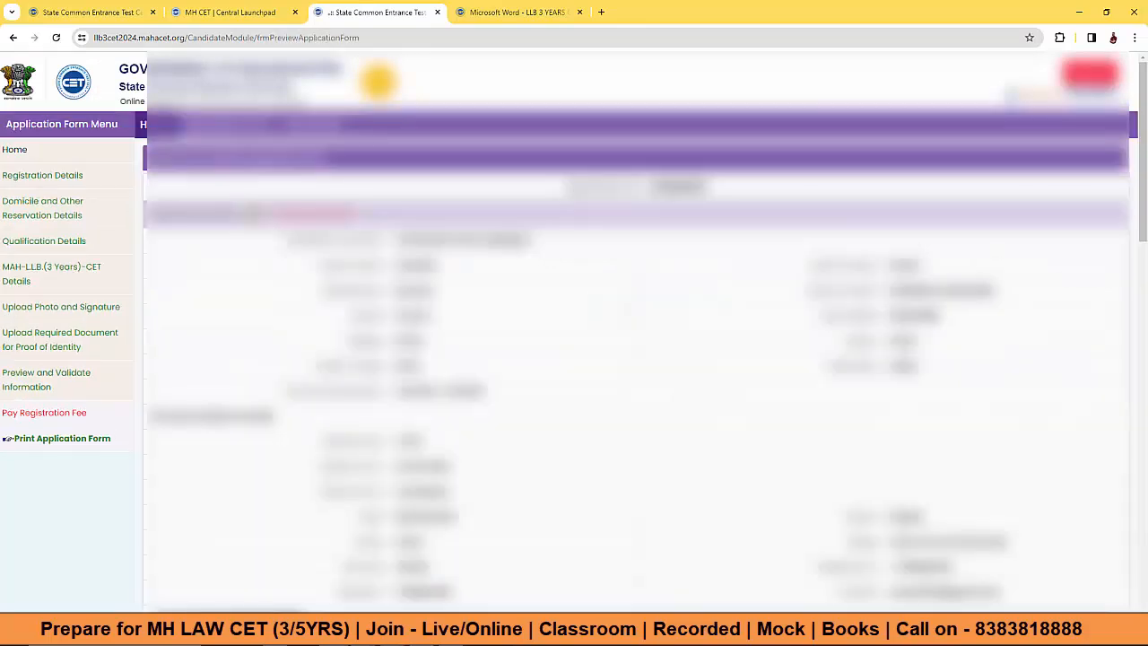
scroll(627, 337, "down", 15)
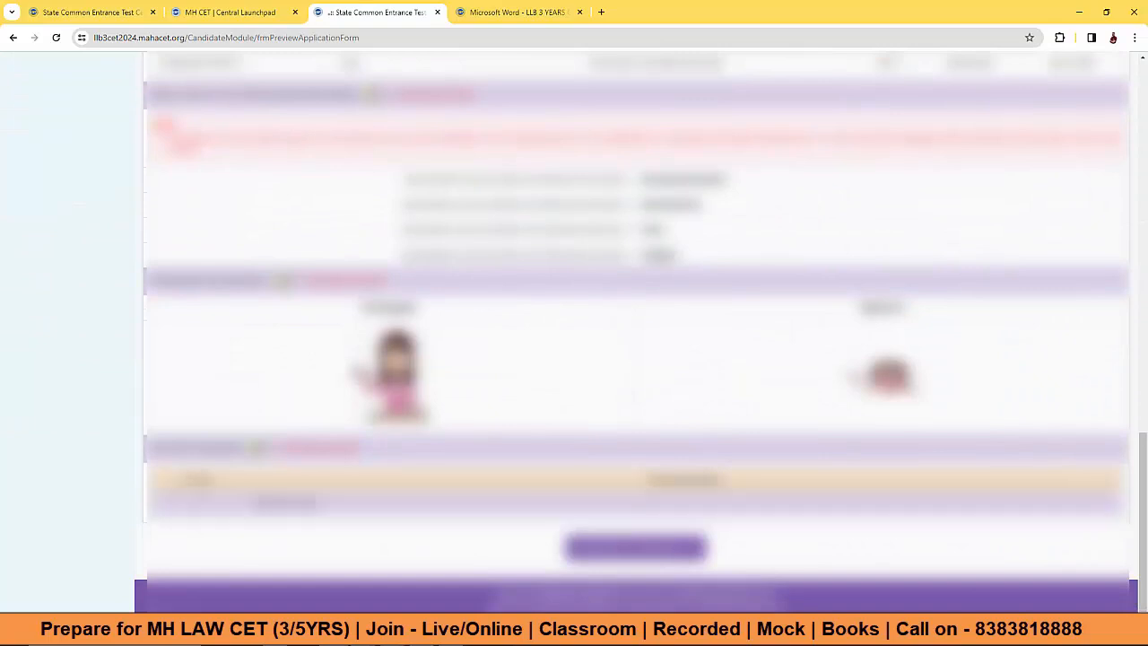
left_click(628, 549)
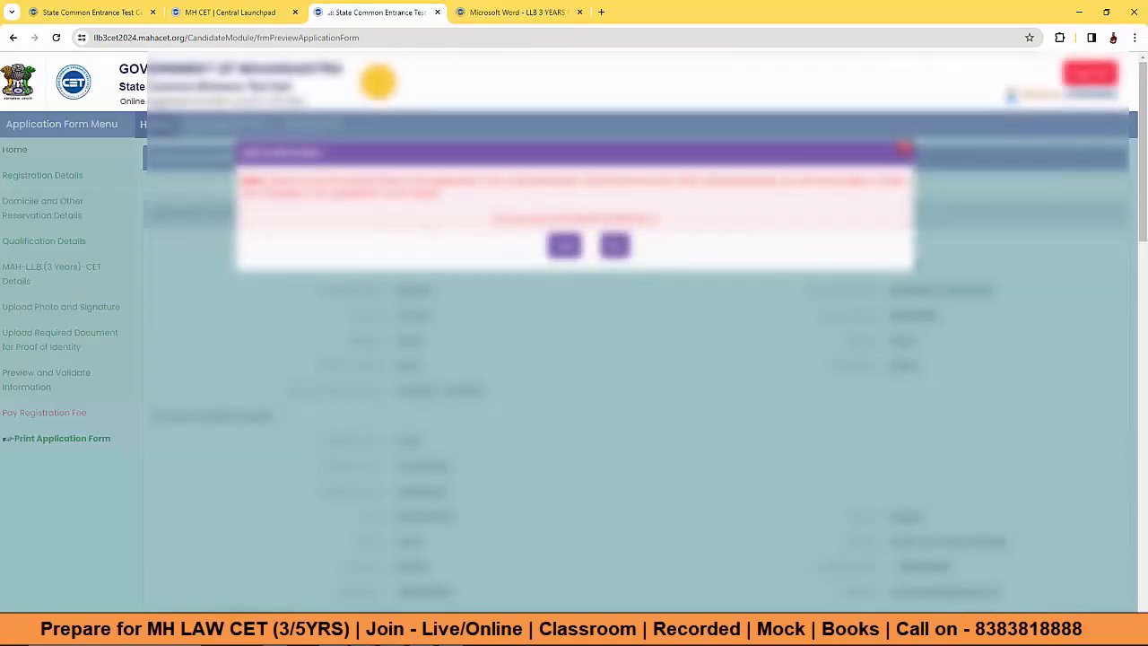
left_click_drag(294, 180, 779, 180)
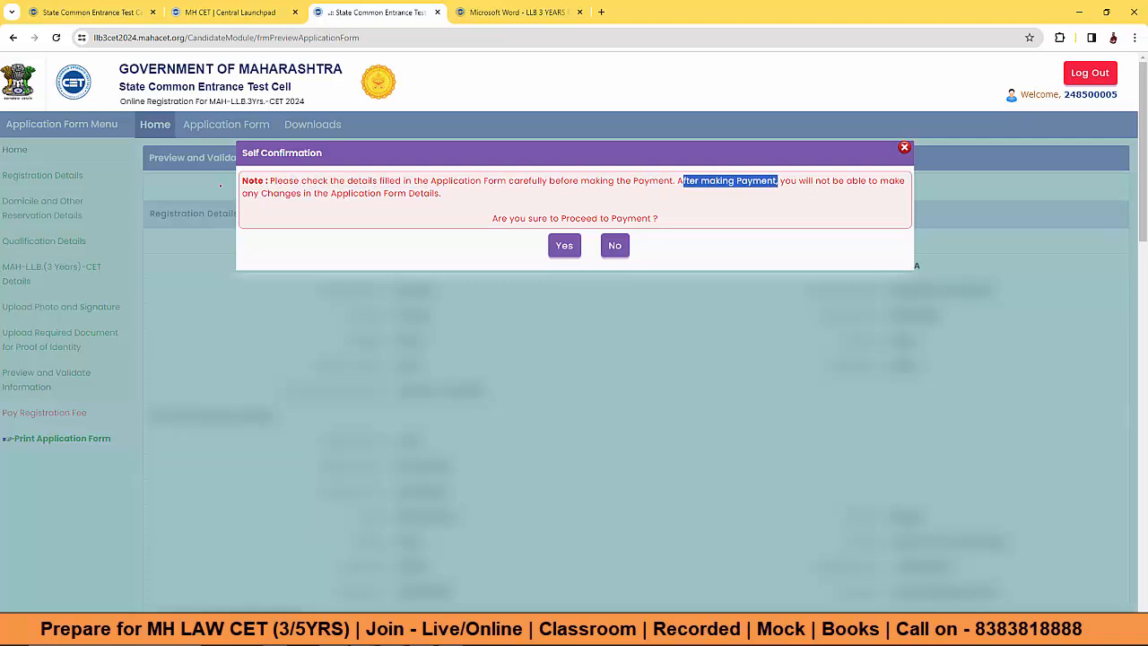
left_click_drag(248, 193, 667, 212)
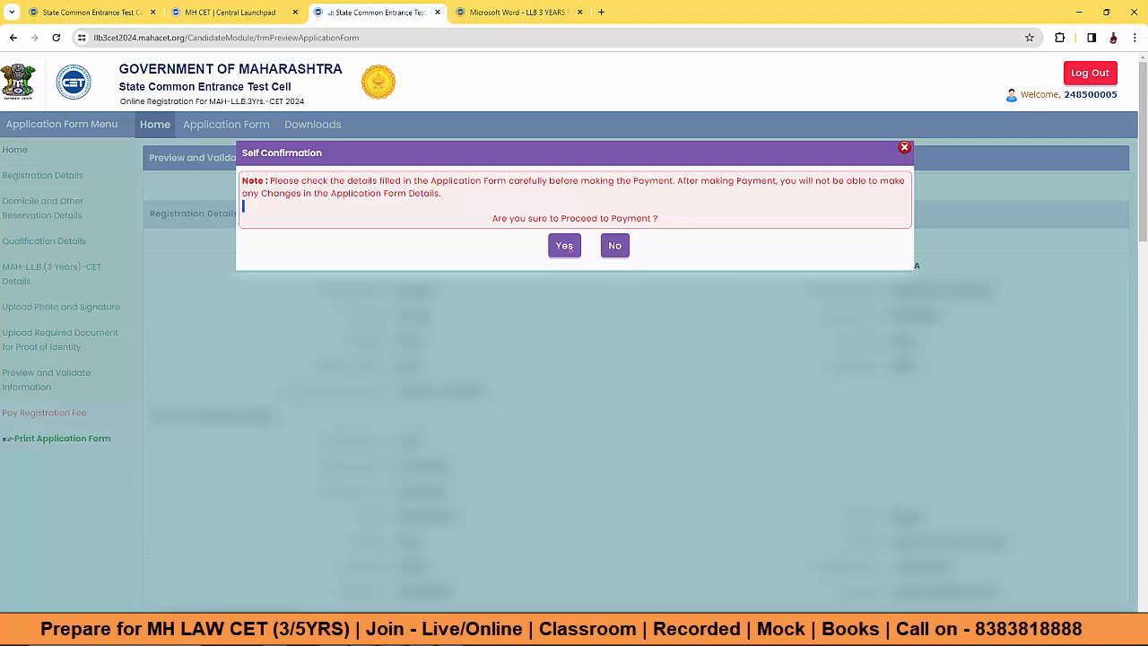
left_click(564, 247)
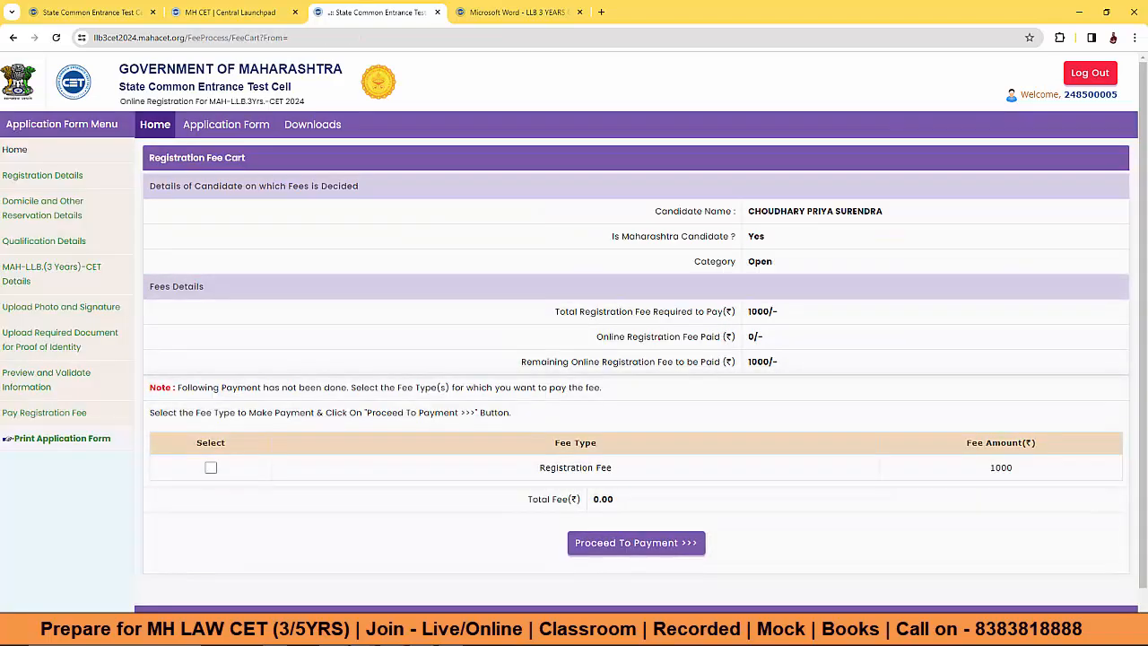
Step: Attempt the 1000 registration fee payment via UPI / QR, then close Razorpay without paying
left_click_drag(749, 312, 779, 311)
left_click(211, 468)
left_click(618, 543)
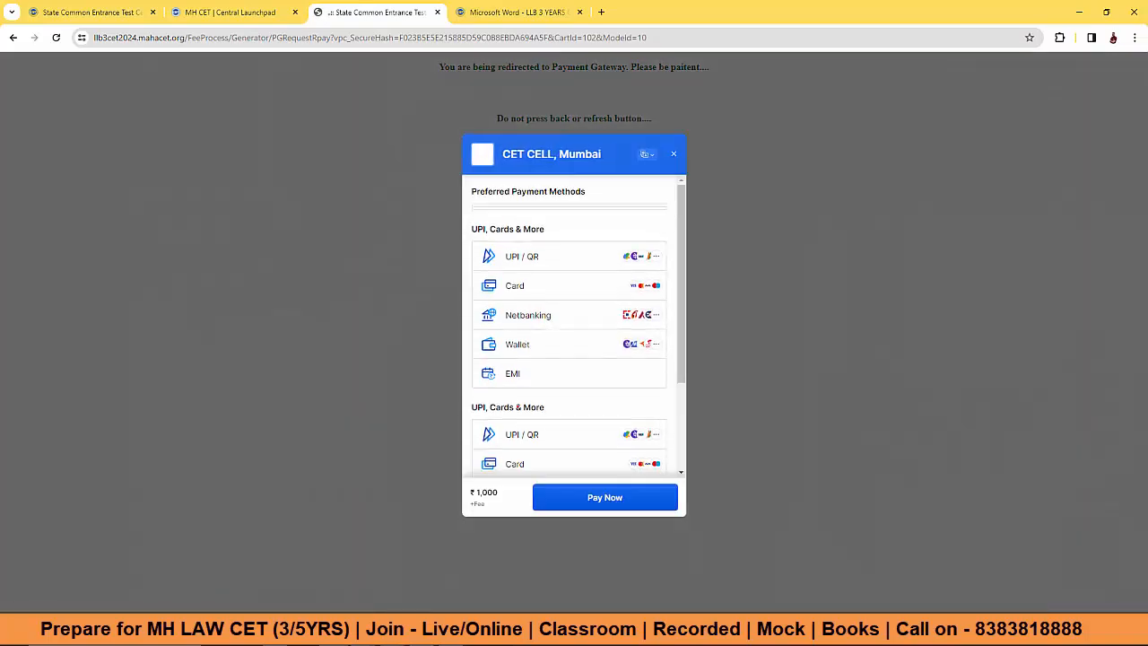
left_click(523, 218)
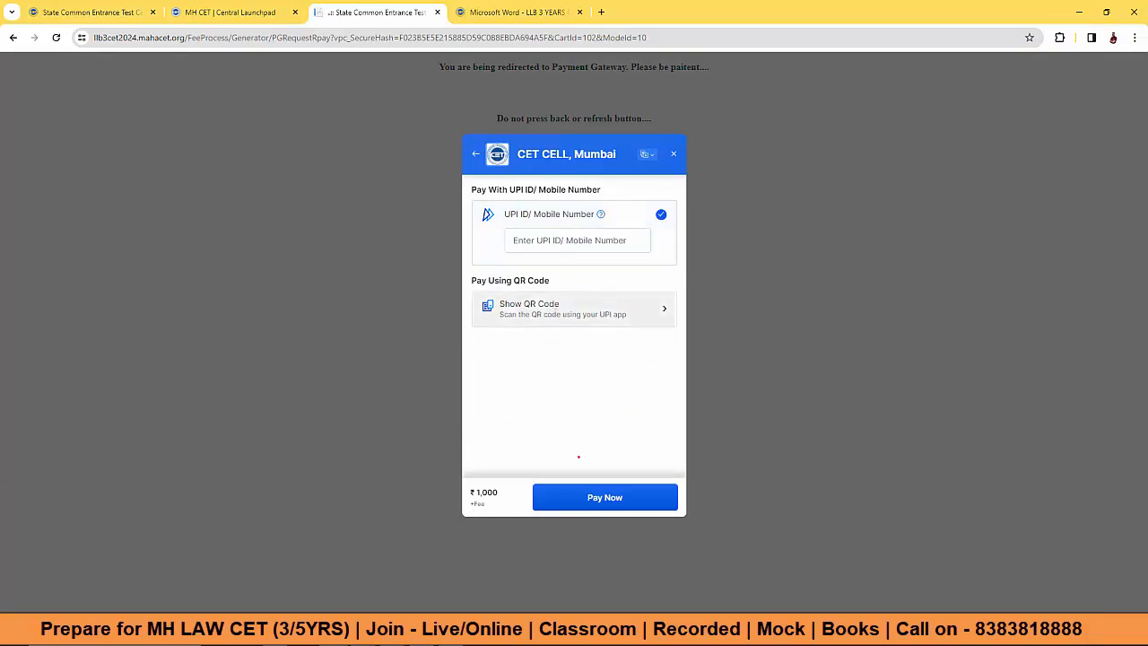
left_click(578, 497)
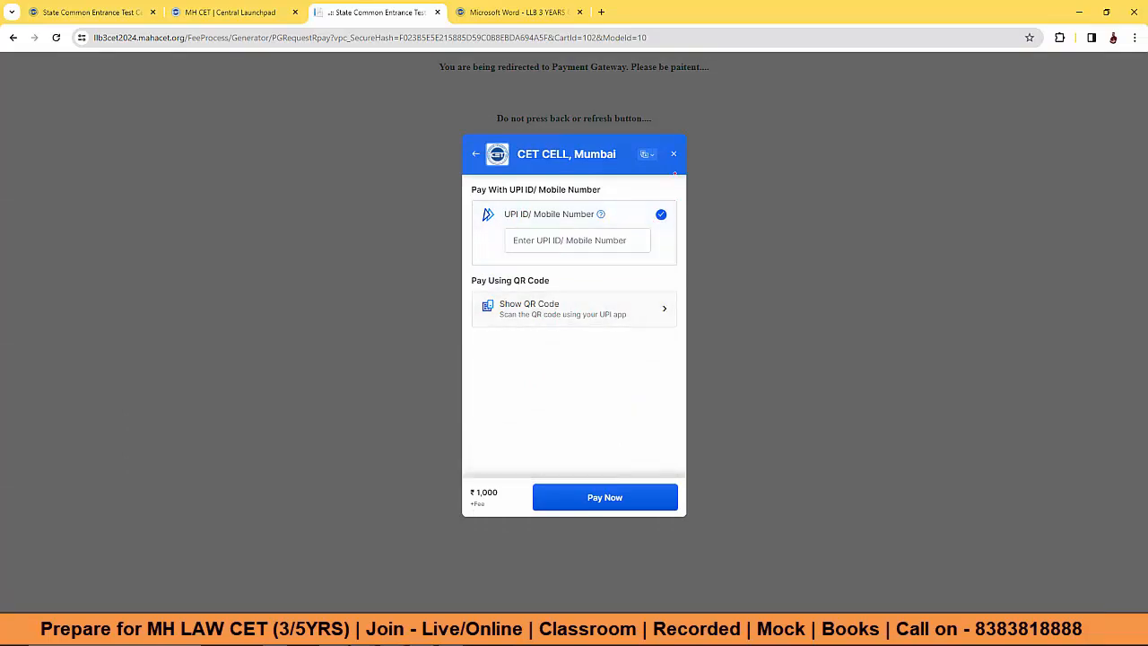
left_click(673, 153)
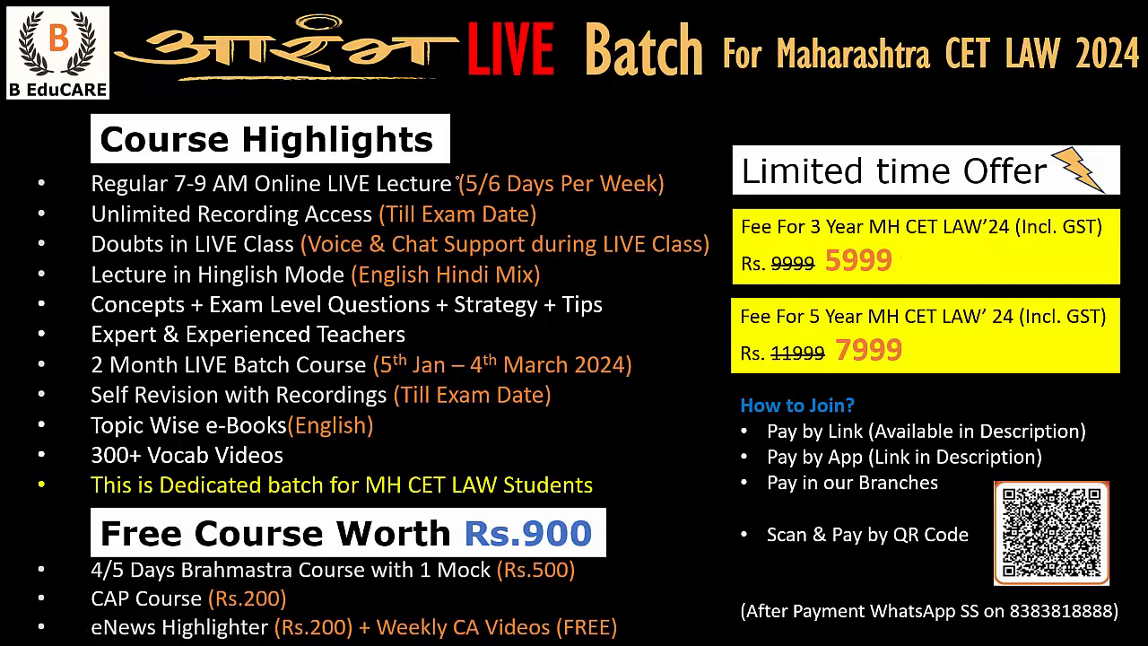
Step: Ink-mark LIVE and LAW, circle For 3 and For 5, and mark 7-9 AM and 5/6 Days
left_click_drag(418, 90, 517, 65)
mouse_move(969, 79)
left_mouse_down()
mouse_move(1030, 71)
mouse_move(1021, 78)
left_mouse_up()
mouse_move(807, 212)
left_mouse_down()
mouse_move(840, 209)
mouse_move(807, 220)
left_mouse_up()
mouse_move(812, 301)
left_mouse_down()
mouse_move(834, 327)
mouse_move(850, 303)
left_mouse_up()
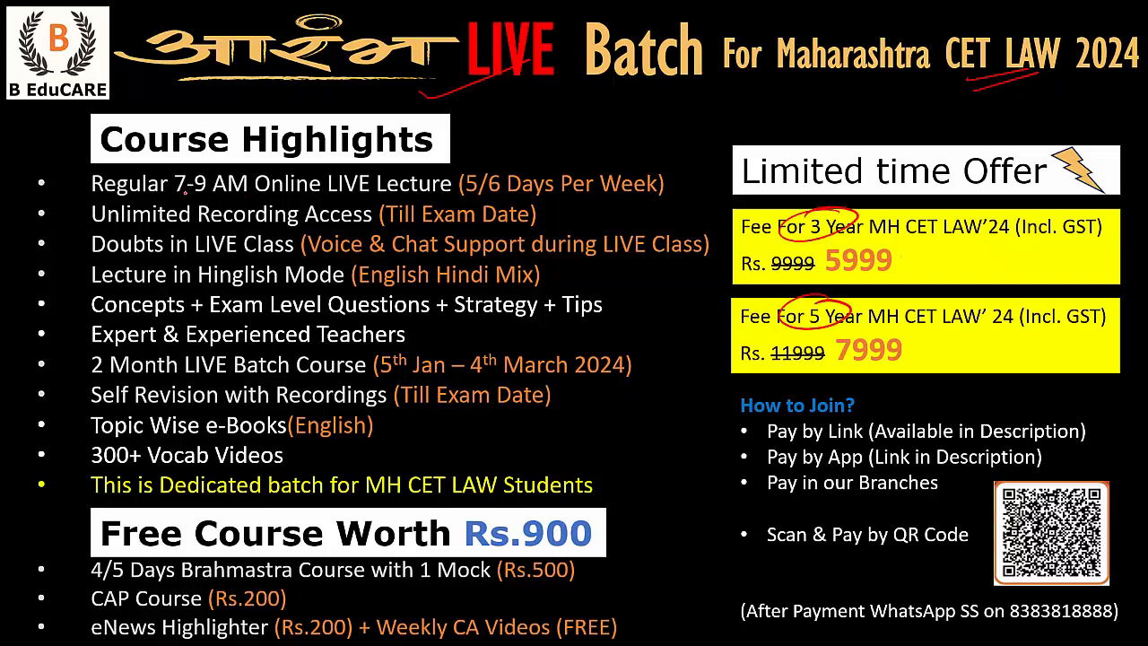
left_click_drag(177, 185, 231, 176)
mouse_move(507, 161)
left_mouse_down()
mouse_move(544, 199)
mouse_move(493, 162)
left_mouse_up()
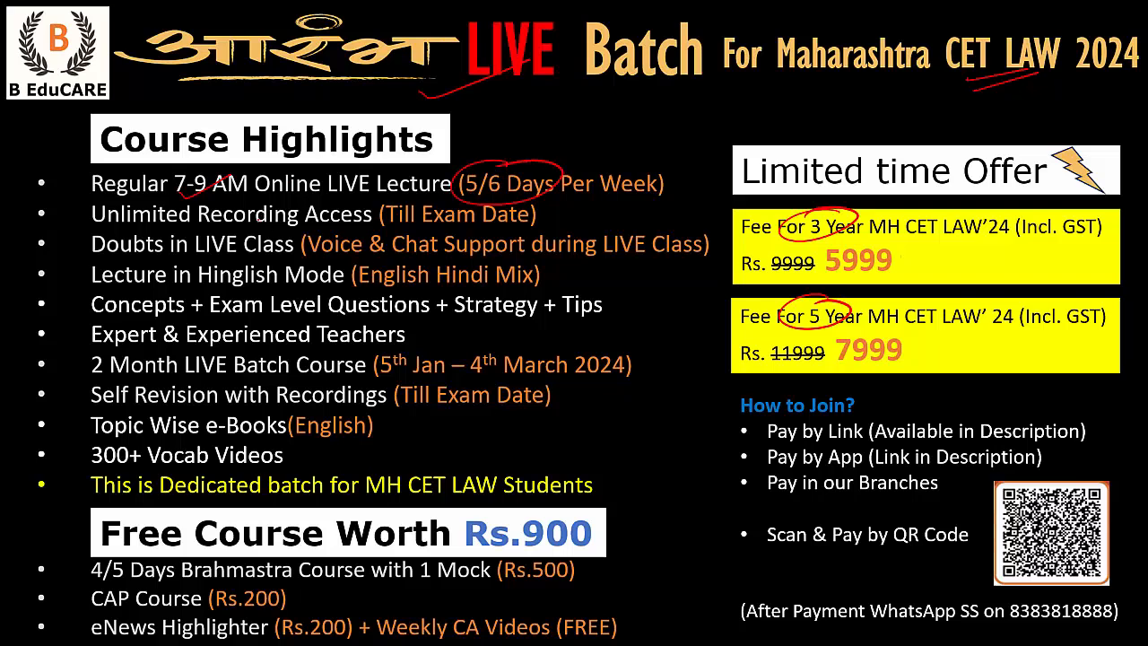